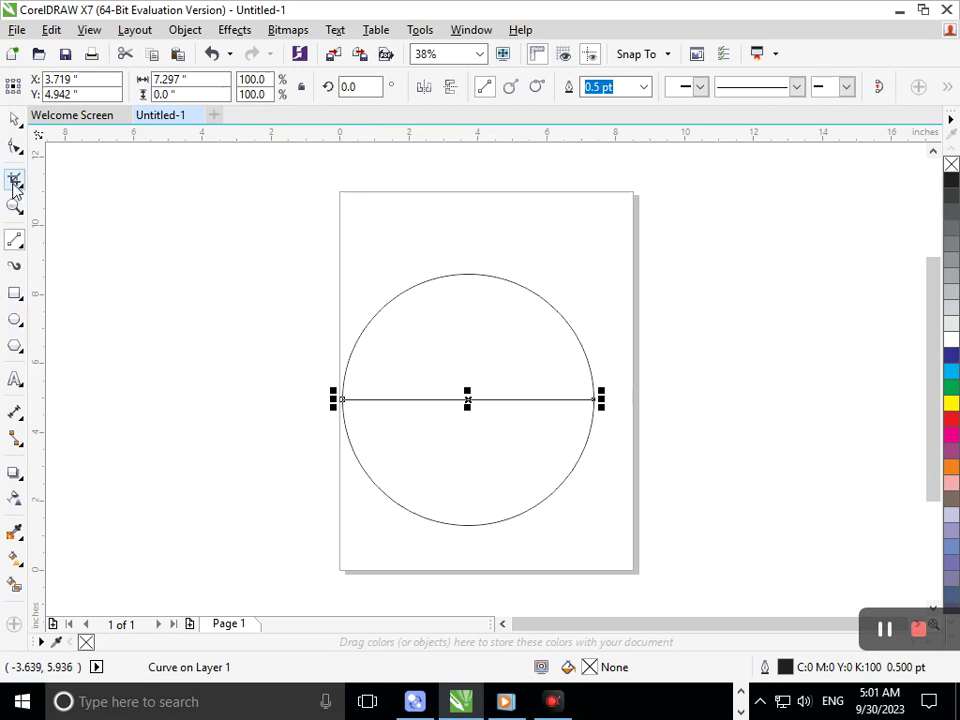
Remove the lower arc of the circle below the horizontal diameter line using Virtual Segment Delete
left_click(22, 187)
left_click(78, 221)
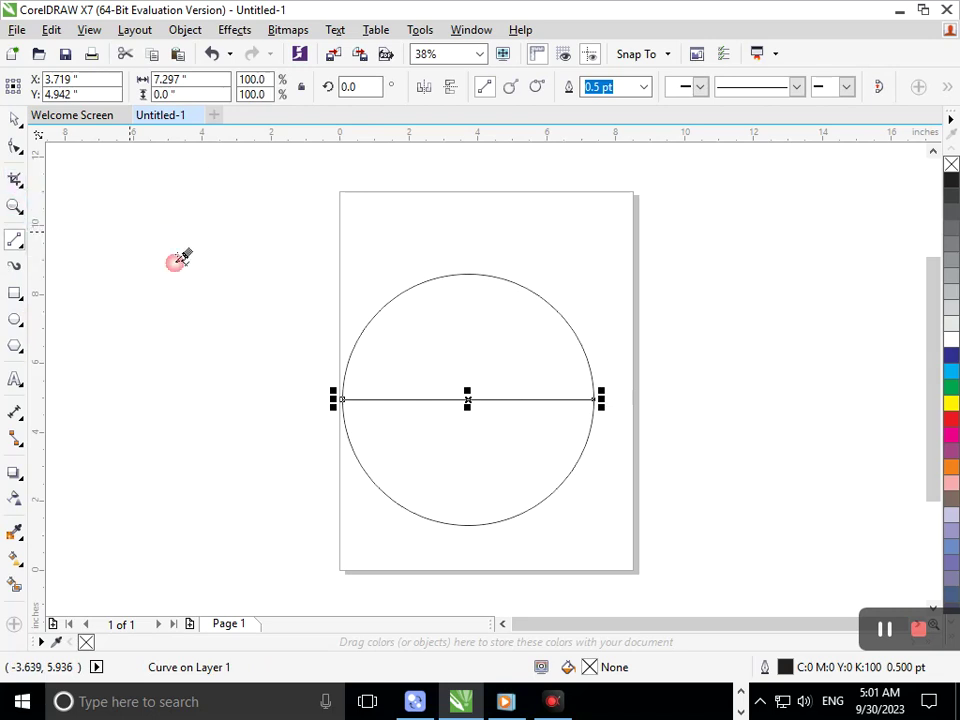
left_click(439, 522)
Mirror a copy of the half circle downward and place it straight below the original with a small gap, centred at about Y 2.6 in
left_click(15, 118)
left_click_drag(250, 250, 600, 405)
left_click_drag(467, 272, 494, 507)
key("ctrl+z")
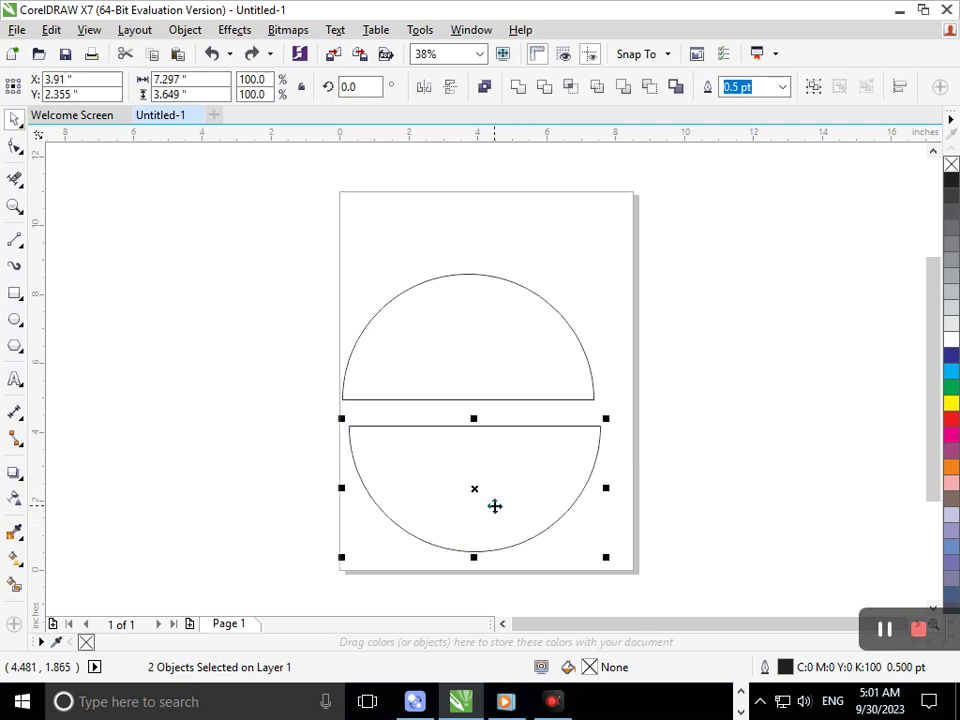
key("ctrl+z")
mouse_move(482, 446)
left_mouse_down()
mouse_move(480, 486)
mouse_move(497, 461)
left_mouse_up()
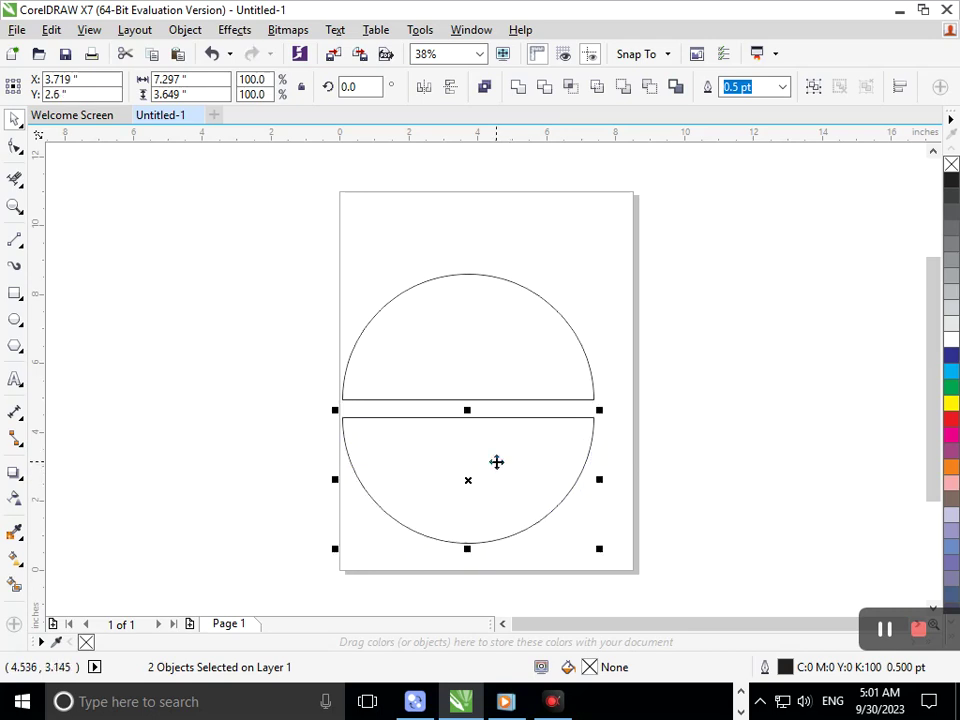
Draw a rectangle about 5.15 by 2.12 in across the gap between the two half circles
left_click(690, 408)
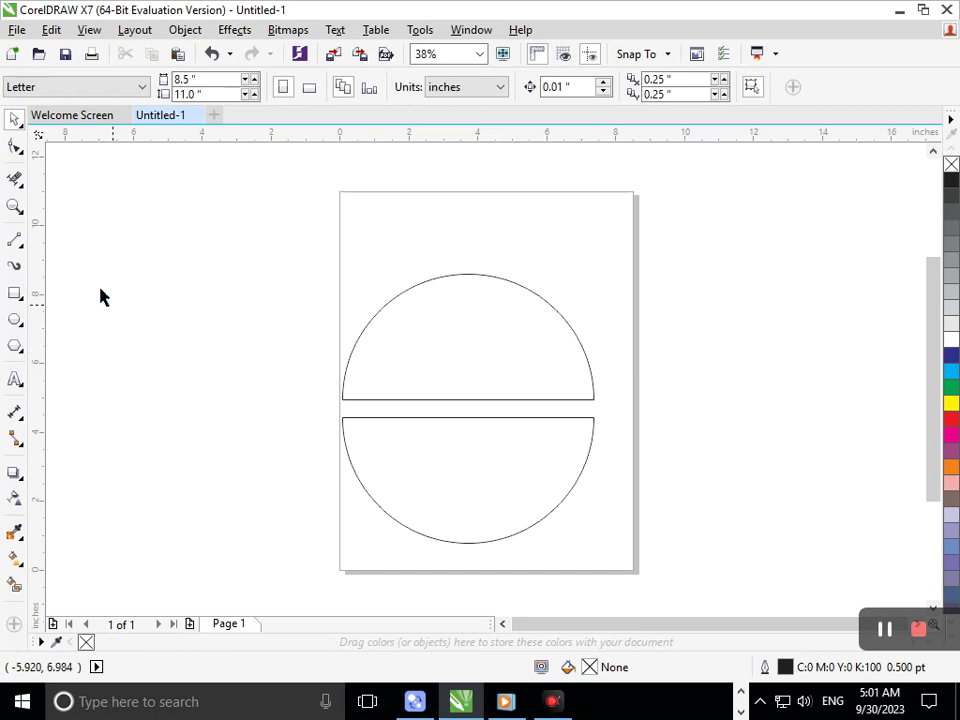
left_click(15, 293)
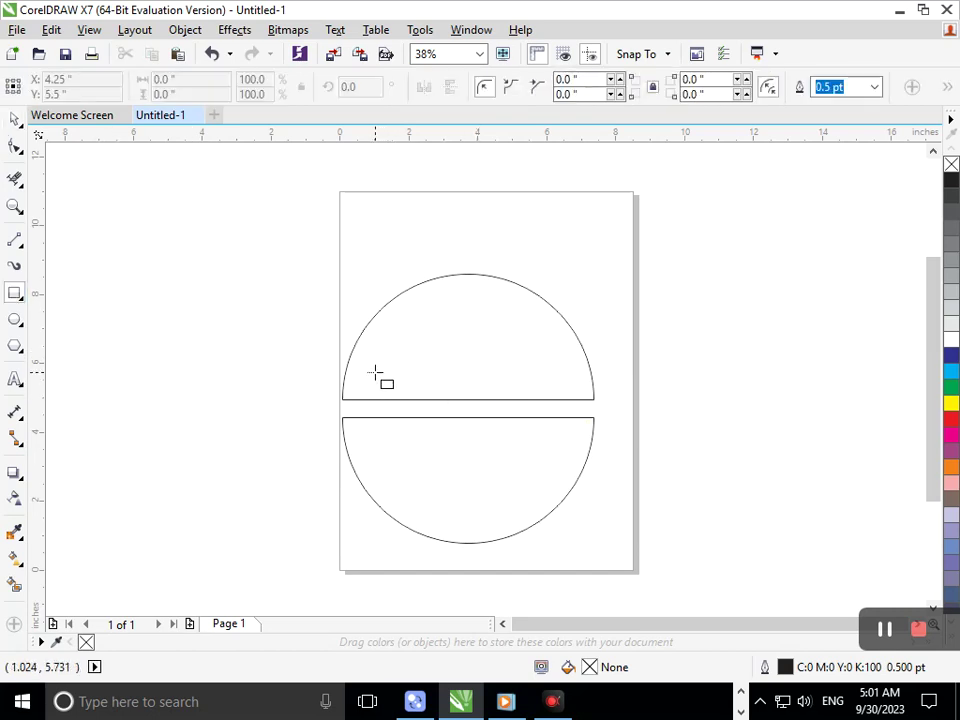
mouse_move(381, 371)
left_mouse_down()
mouse_move(414, 427)
mouse_move(560, 447)
left_mouse_up()
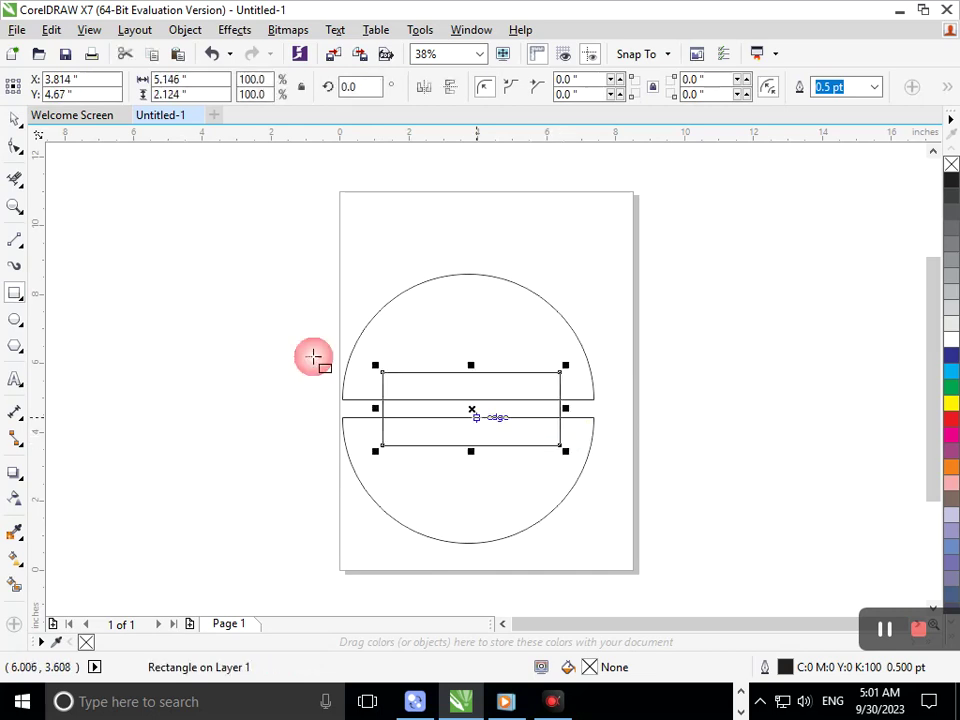
Trim the half circles' straight edges inside the rectangle using Virtual Segment Delete
left_click(15, 178)
left_click_drag(462, 348, 461, 452)
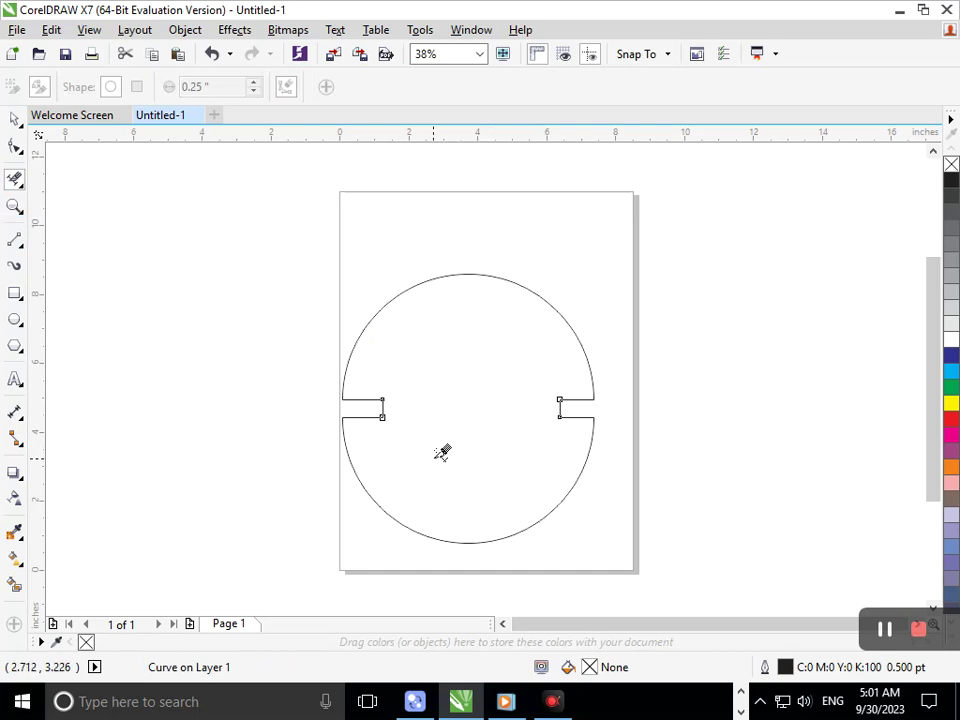
key("ctrl+z")
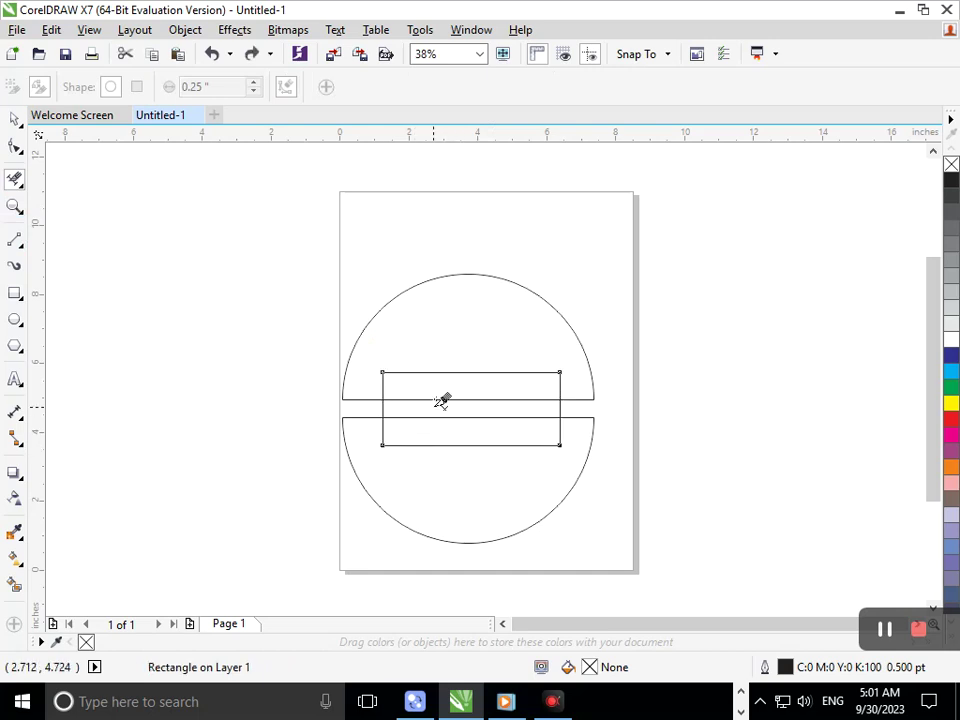
left_click(470, 275)
key("ctrl+z")
left_click_drag(465, 390, 475, 430)
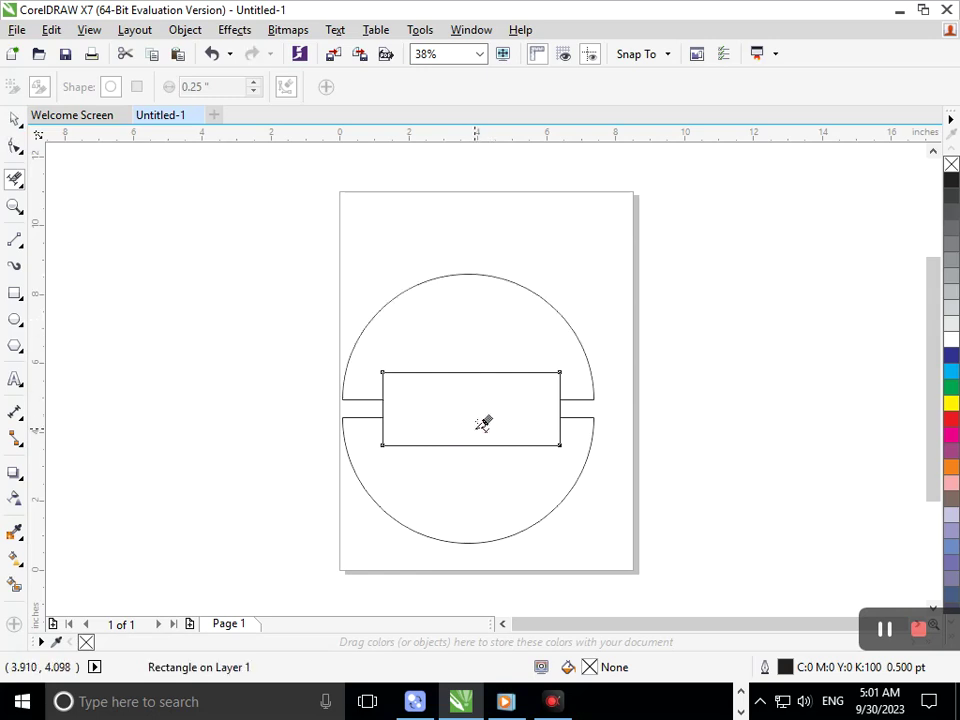
Try removing the rectangle's horizontal edges with Virtual Segment Delete, and convert the rectangle to curves
left_click_drag(465, 357, 463, 480)
key("ctrl+z")
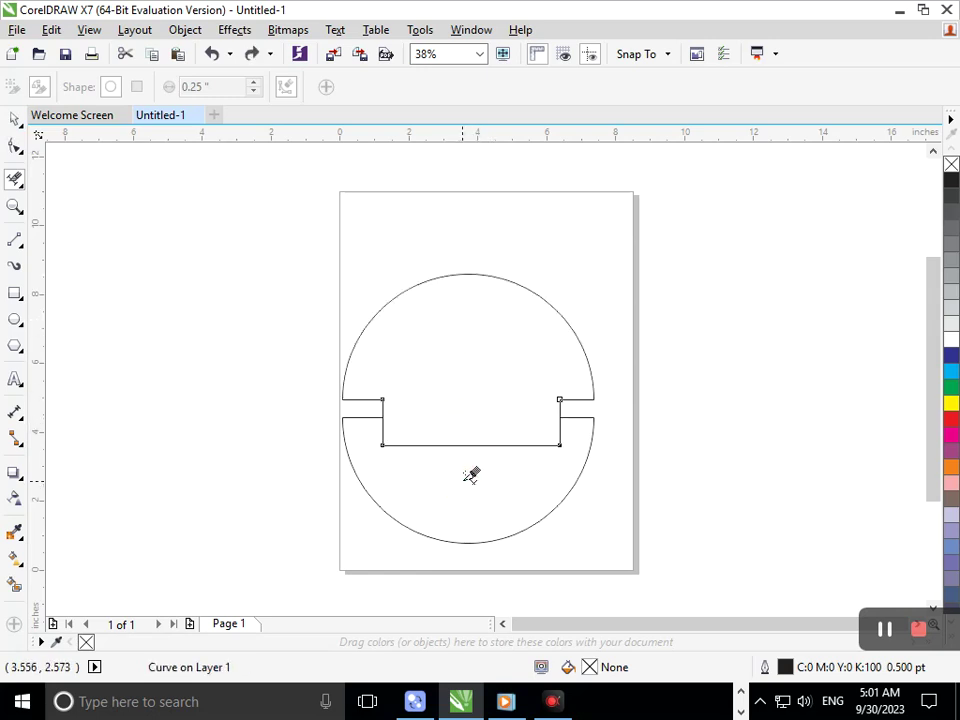
key("ctrl+z")
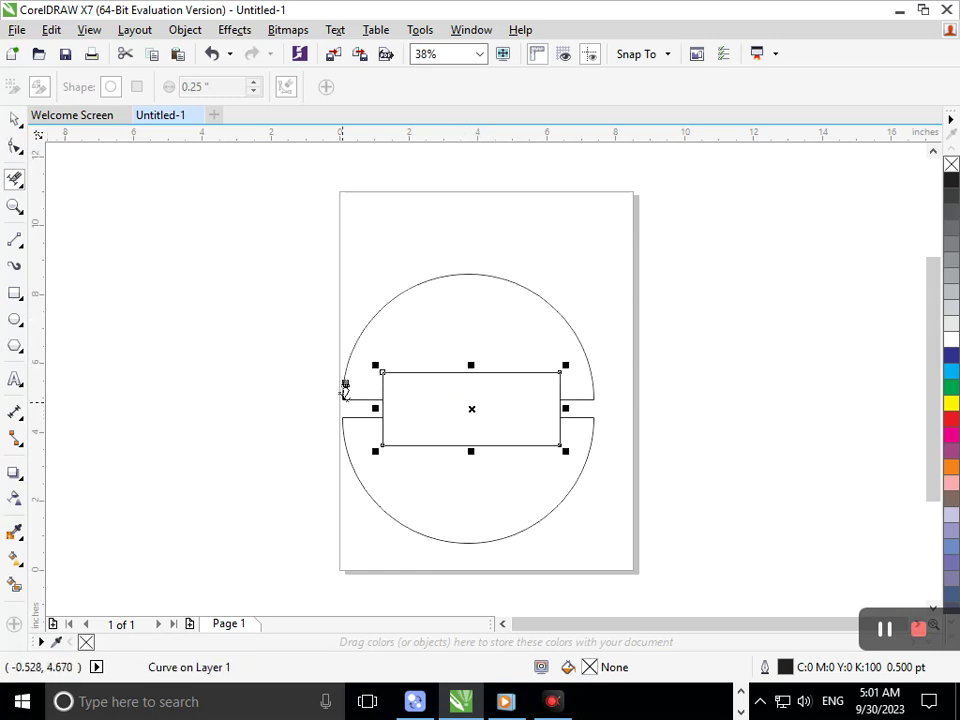
left_click(424, 446)
key("ctrl+z")
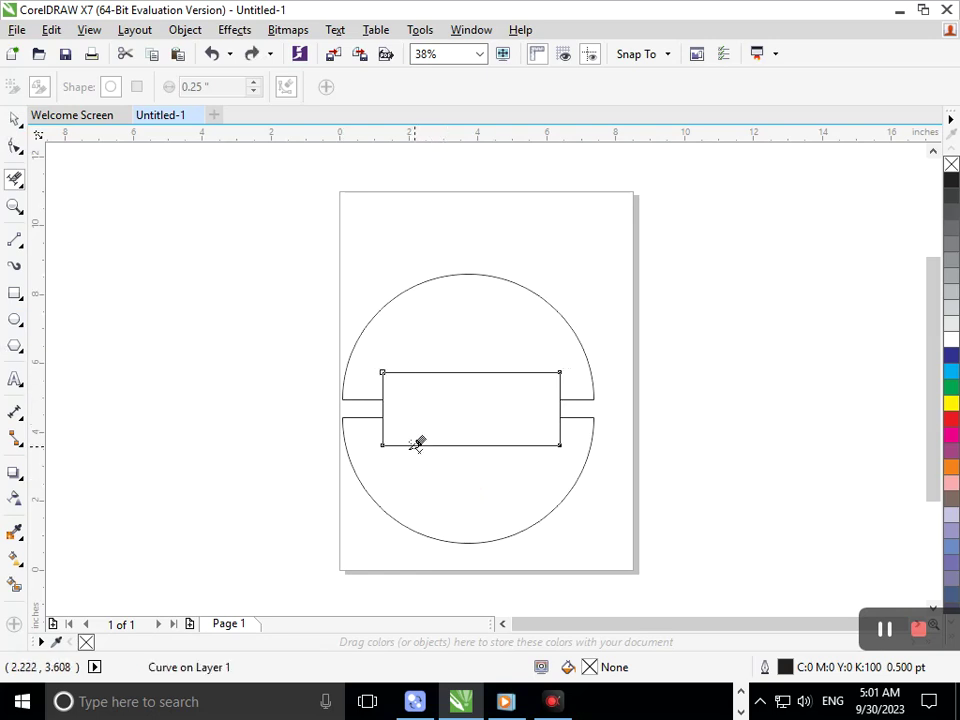
Break the rectangle's curve apart at its lower-left and upper-left corner nodes
left_click(16, 147)
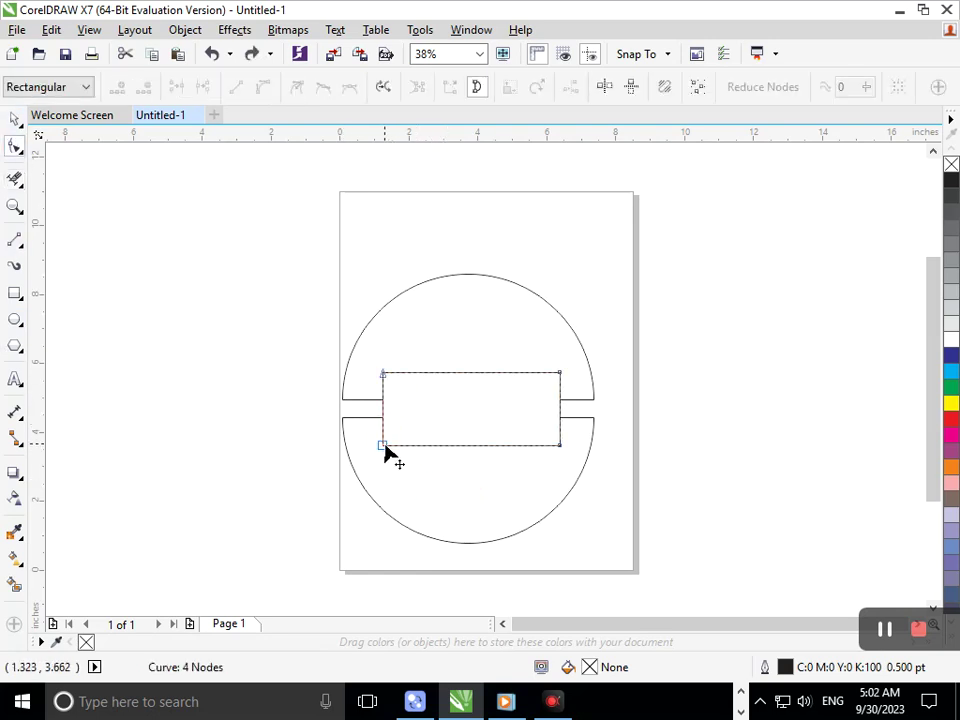
left_click(384, 449)
right_click(385, 450)
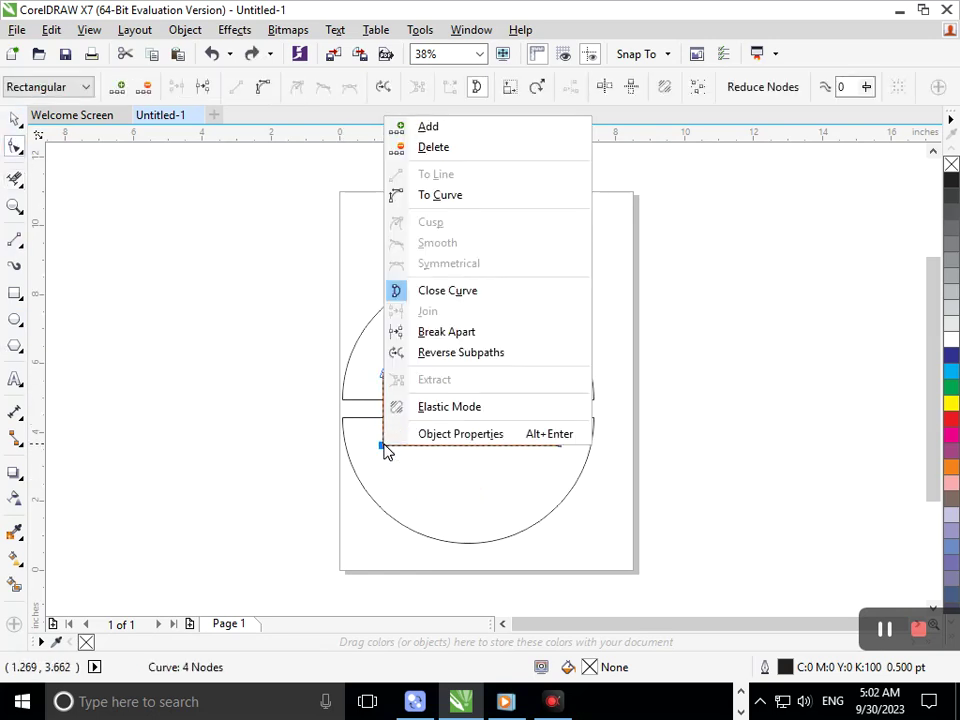
left_click(447, 332)
left_click(361, 385)
left_click(381, 371)
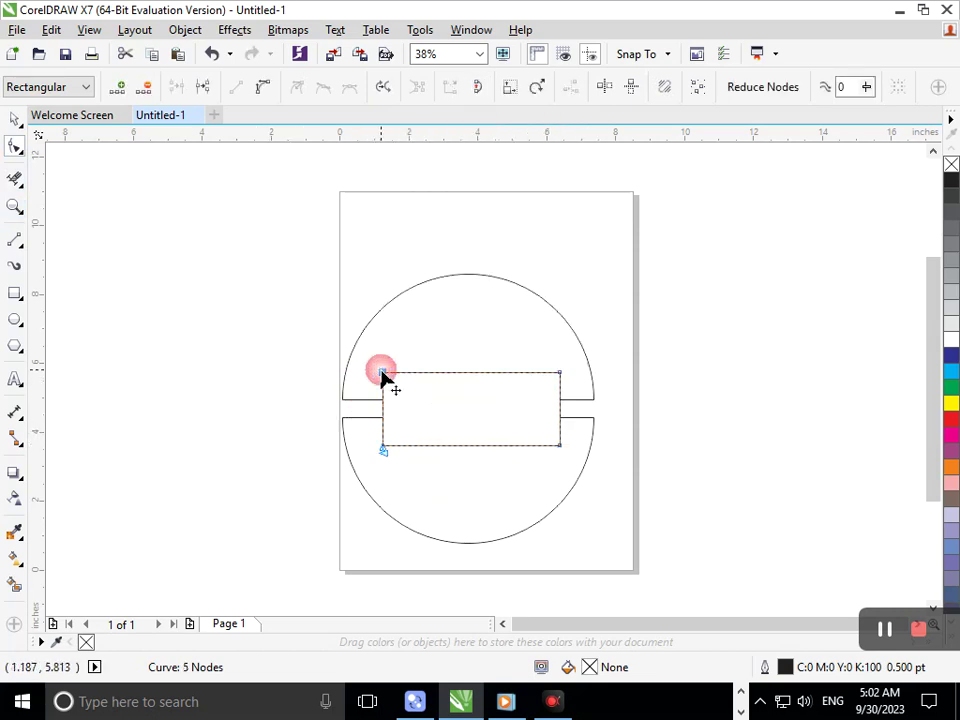
right_click(381, 371)
left_click(408, 260)
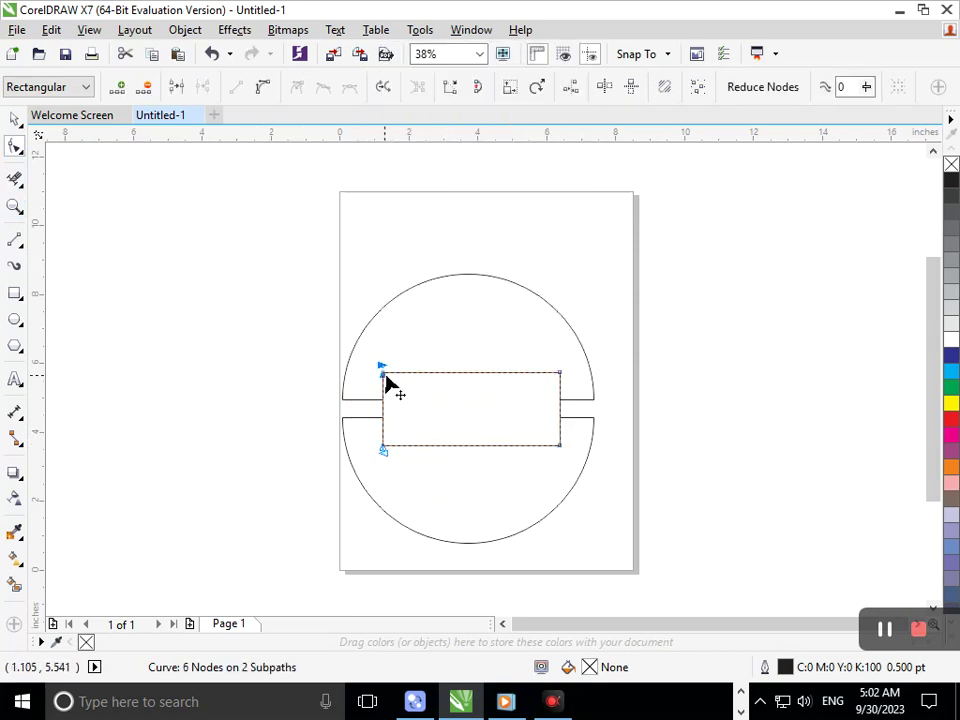
left_click_drag(387, 376, 450, 372)
key("ctrl+z")
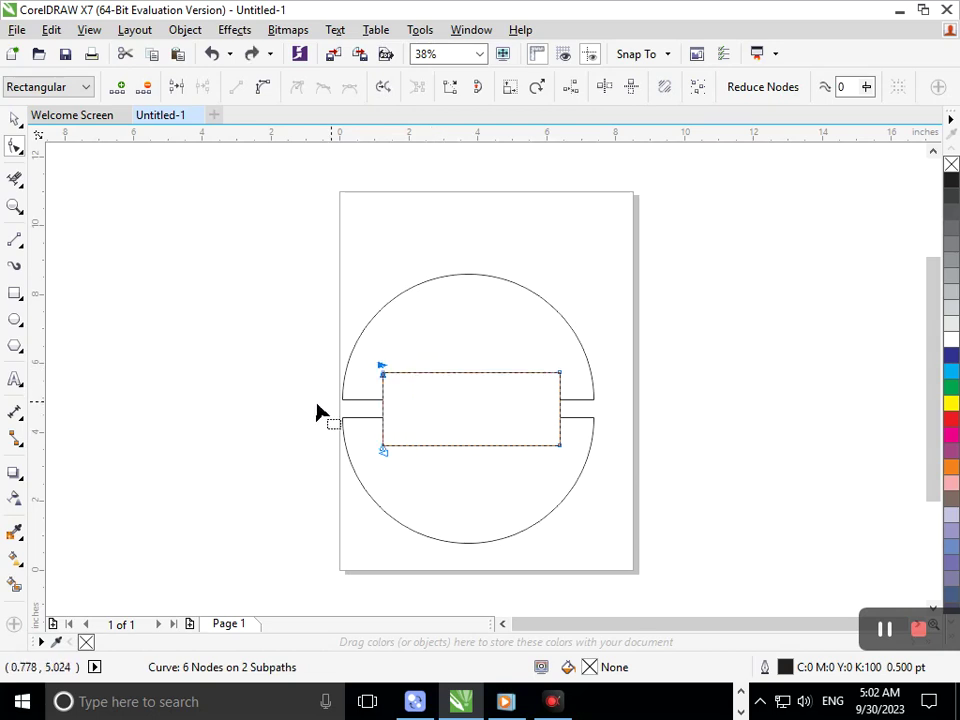
Delete the separated top and bottom edges of the rectangle so only its two vertical sides remain
left_click(378, 372)
left_click_drag(378, 372, 476, 357)
key("Delete")
left_click_drag(383, 448, 446, 510)
key("Delete")
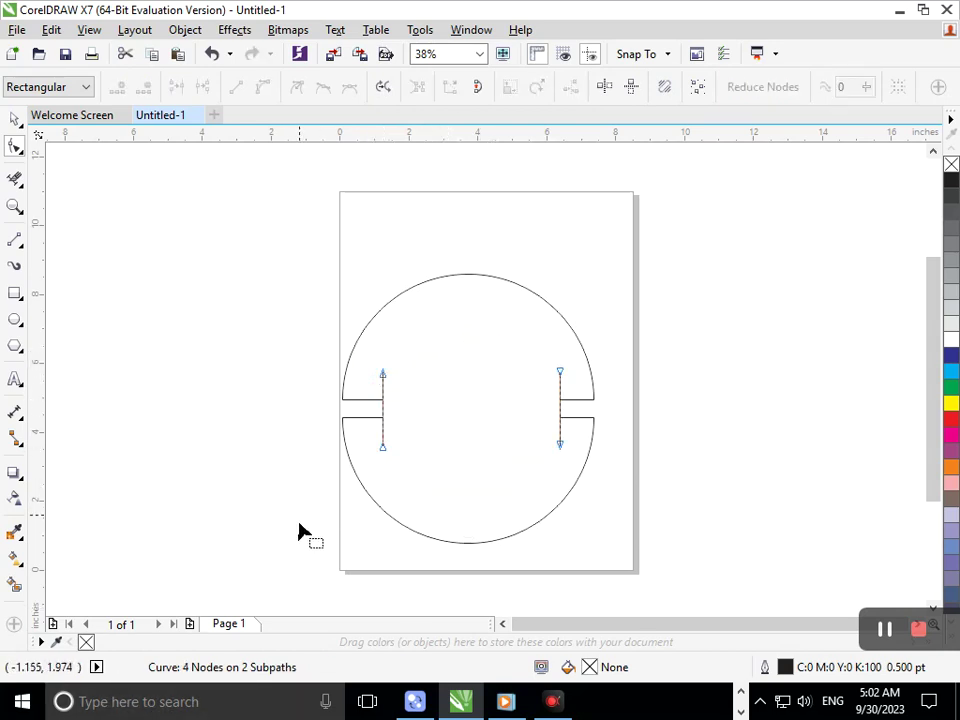
Remove the parts of both vertical lines that span the gap between the halves using Virtual Segment Delete
left_click(15, 122)
left_click(162, 390)
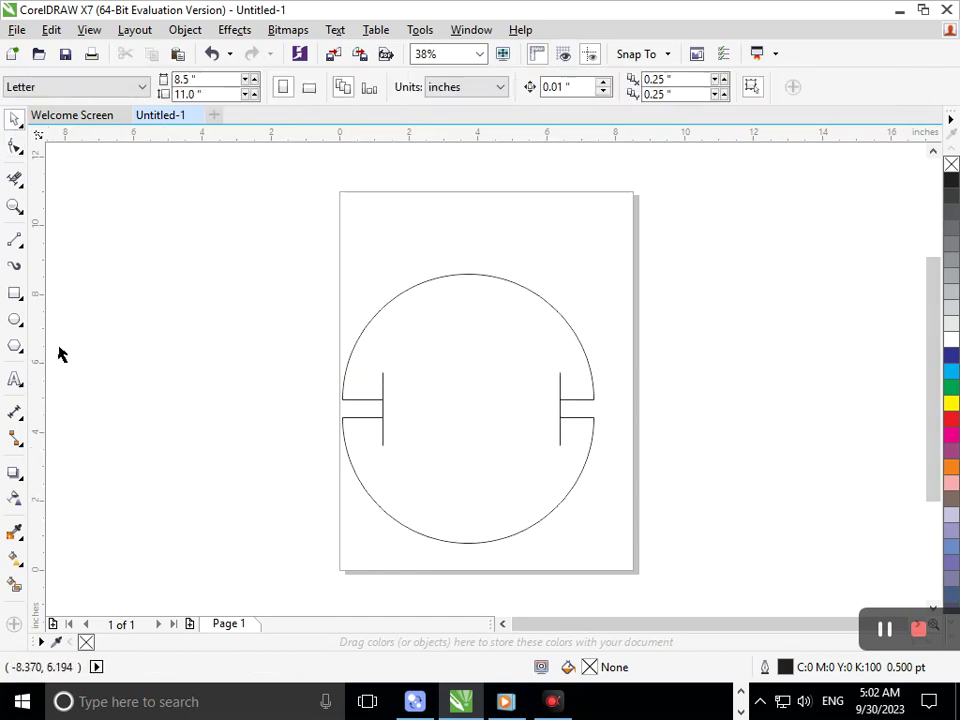
left_click(15, 180)
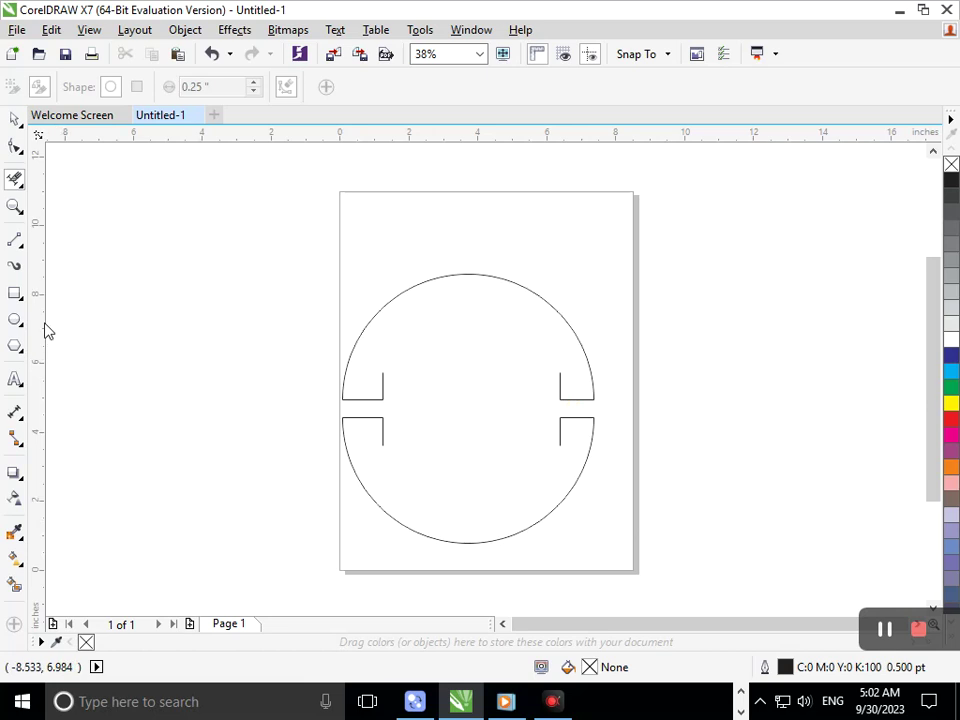
Place horizontal guidelines above and below the gap and extend all four vertical lines past them
left_click_drag(231, 146, 412, 339)
left_click_drag(447, 137, 499, 476)
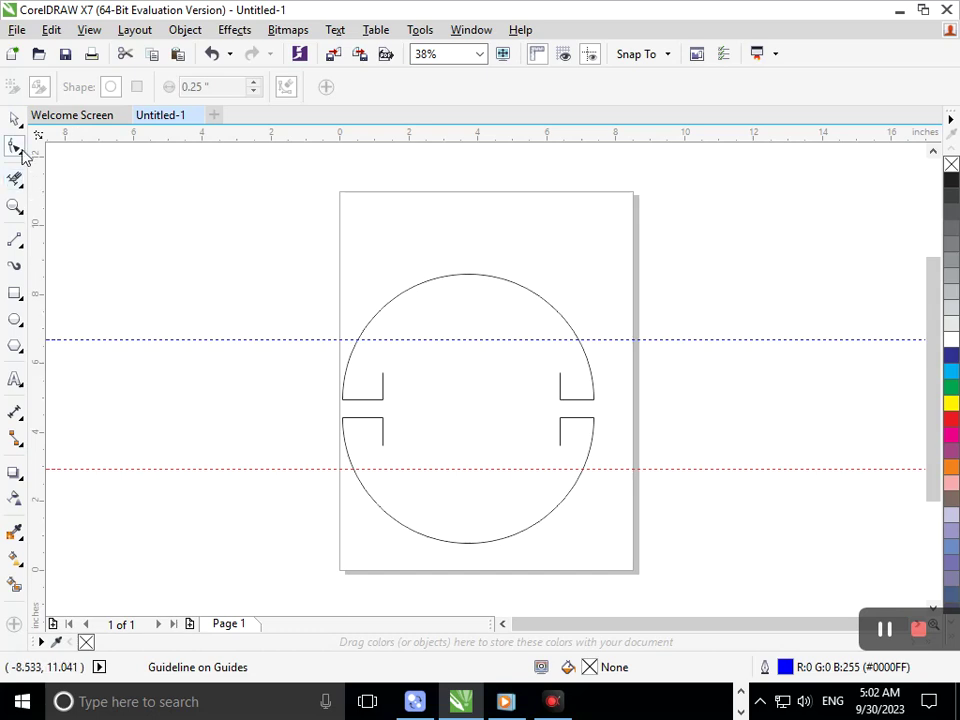
left_click(381, 388)
left_click_drag(391, 377, 383, 327)
left_click_drag(560, 372, 560, 339)
left_click_drag(561, 450, 562, 474)
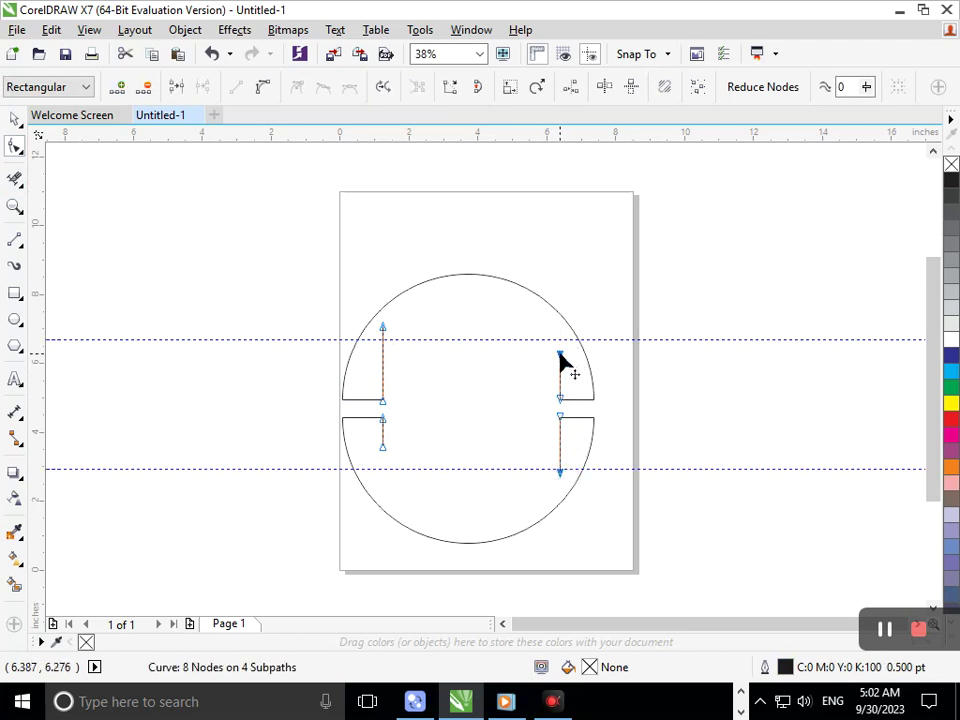
left_click_drag(561, 356, 562, 330)
left_click_drag(382, 447, 382, 476)
left_click_drag(560, 360, 559, 334)
mouse_move(382, 460)
left_mouse_down()
mouse_move(386, 476)
mouse_move(384, 467)
left_mouse_up()
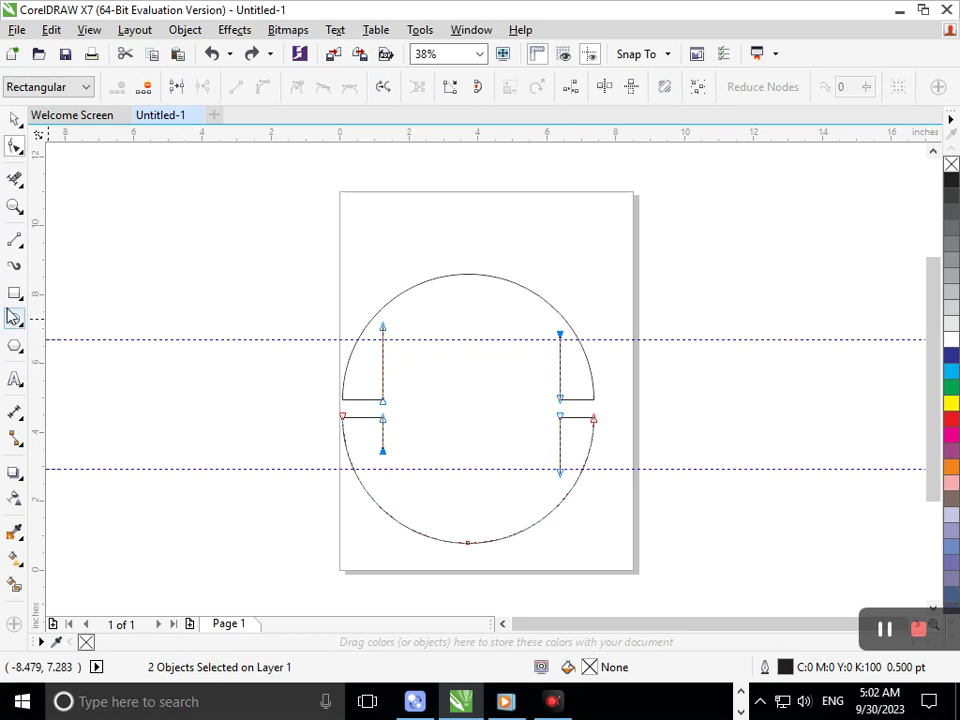
left_click(17, 243)
left_click_drag(382, 450, 382, 490)
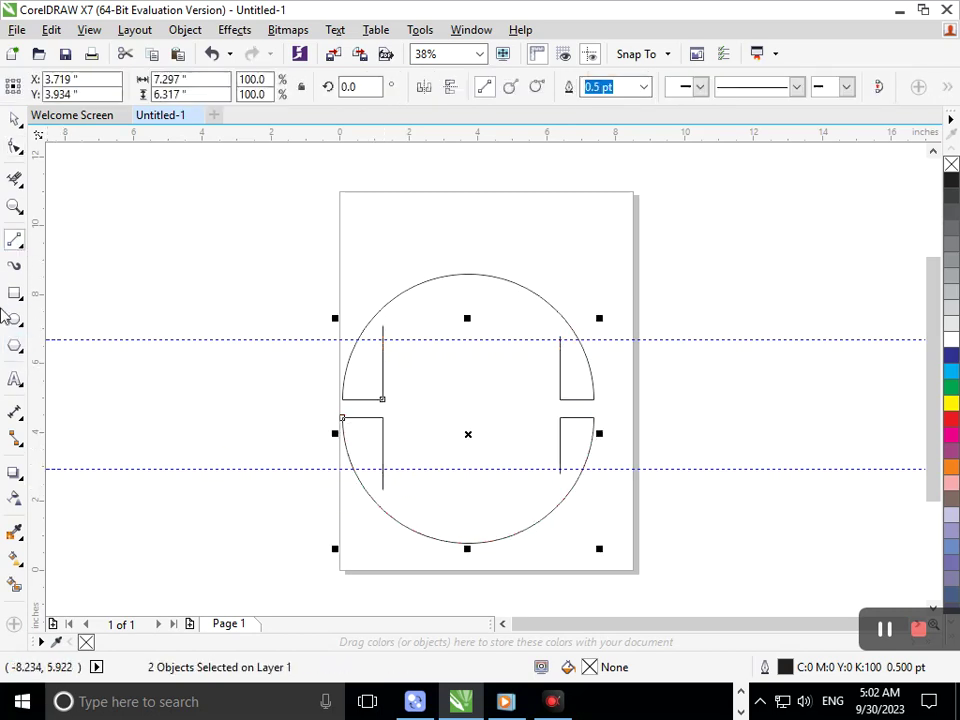
Trim the four vertical line ends that stick out past the guidelines using Virtual Segment Delete
left_click(16, 179)
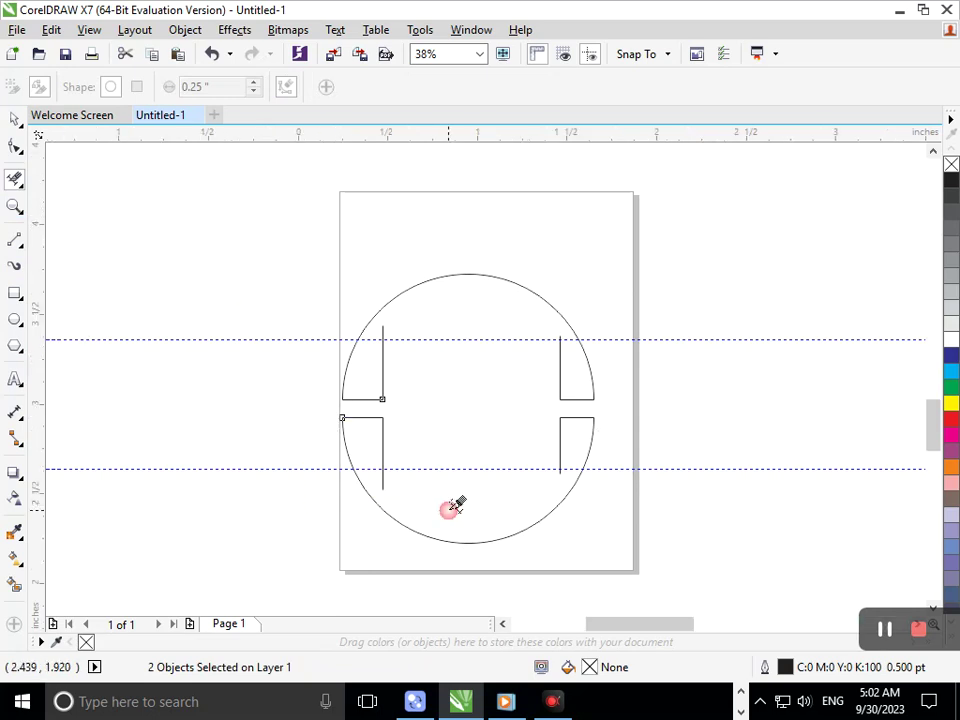
scroll(456, 504, "up", 4)
scroll(626, 480, "down", 4)
scroll(540, 432, "up", 5)
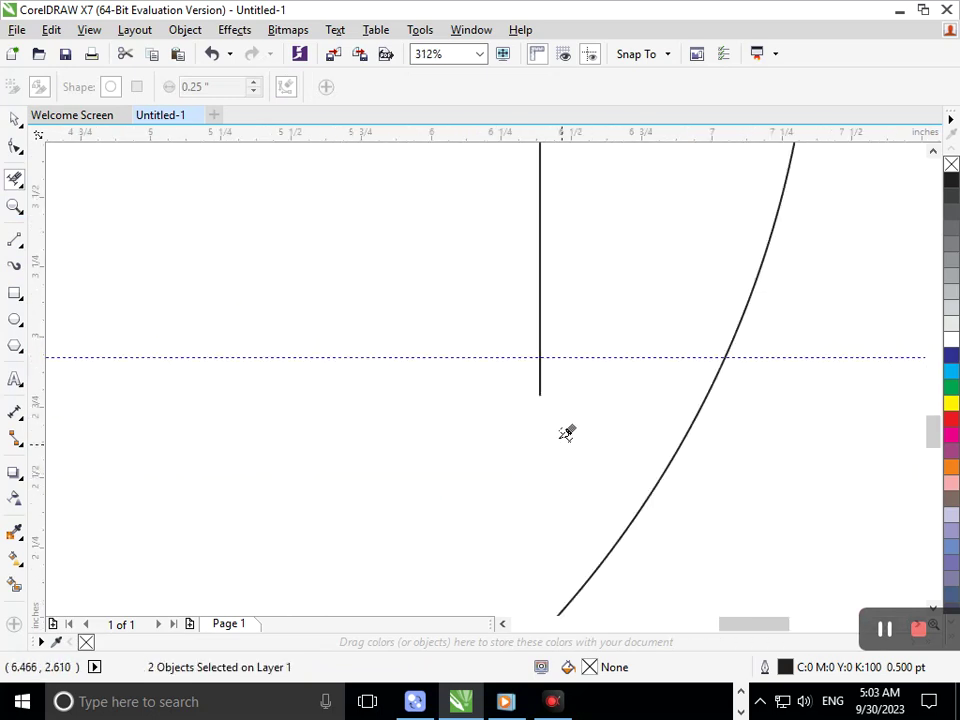
scroll(568, 431, "down", 5)
scroll(670, 470, "up", 4)
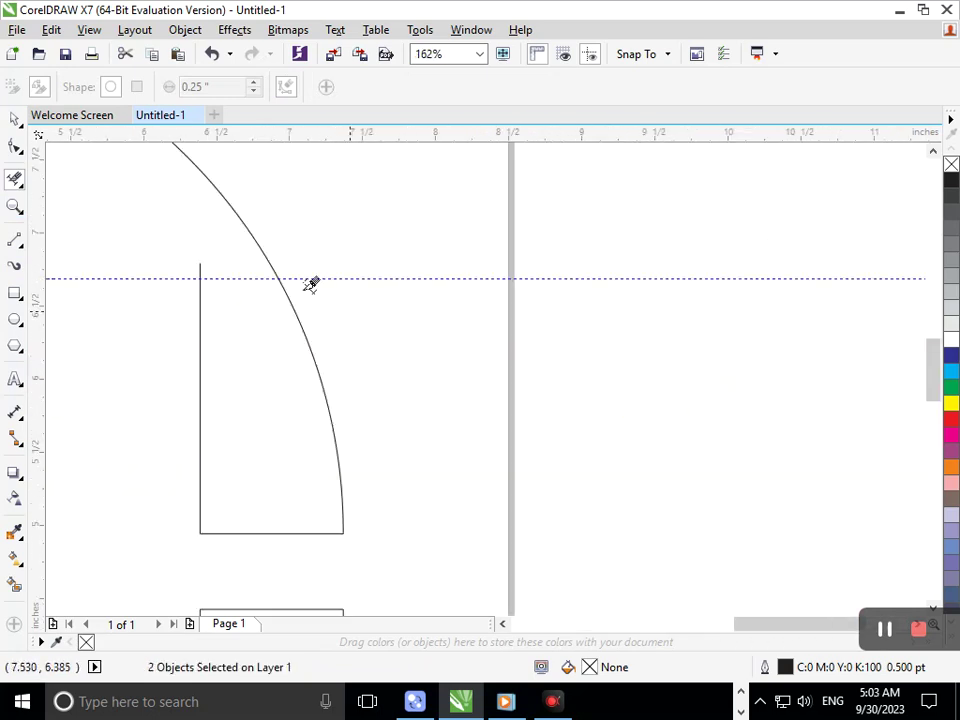
scroll(272, 290, "up", 6)
scroll(345, 358, "down", 10)
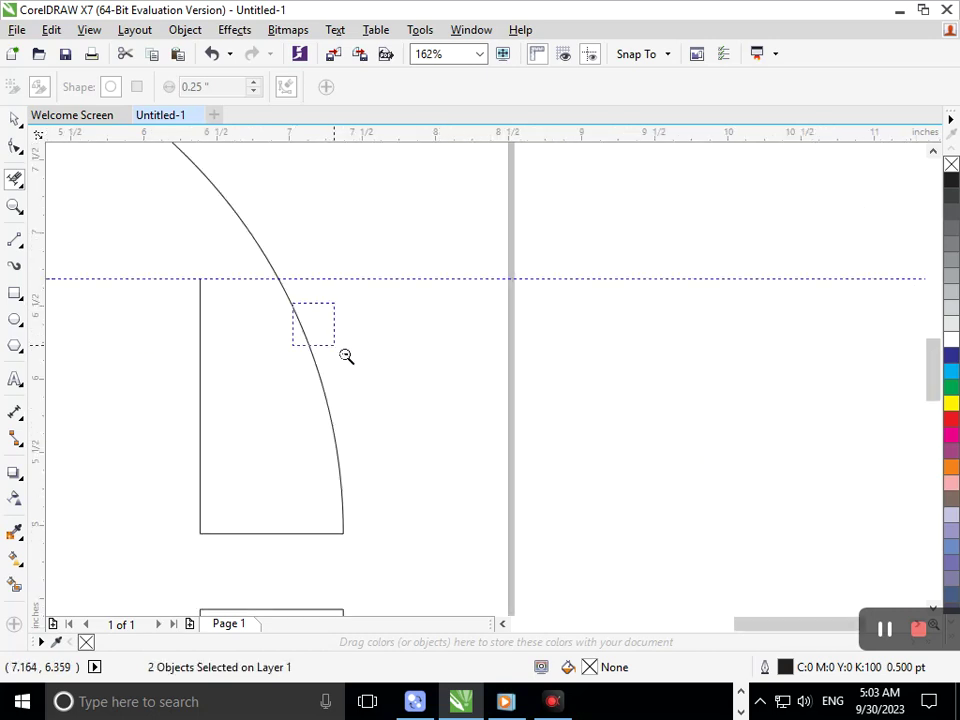
key("F2")
left_click_drag(342, 300, 446, 366)
left_click(405, 376)
key("F3")
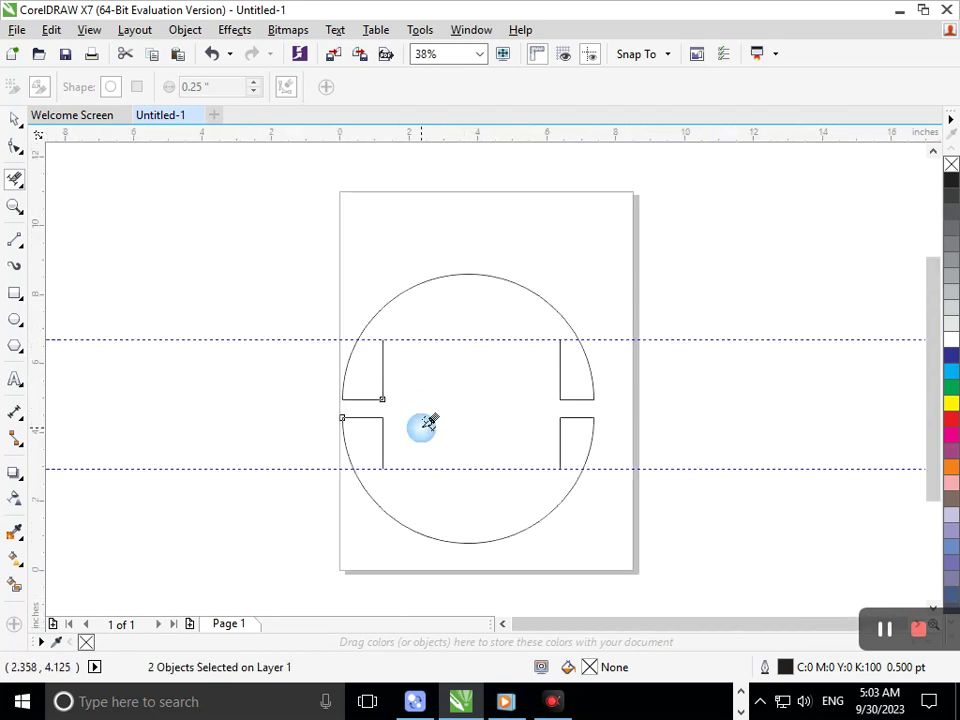
Delete both horizontal guidelines
key("space")
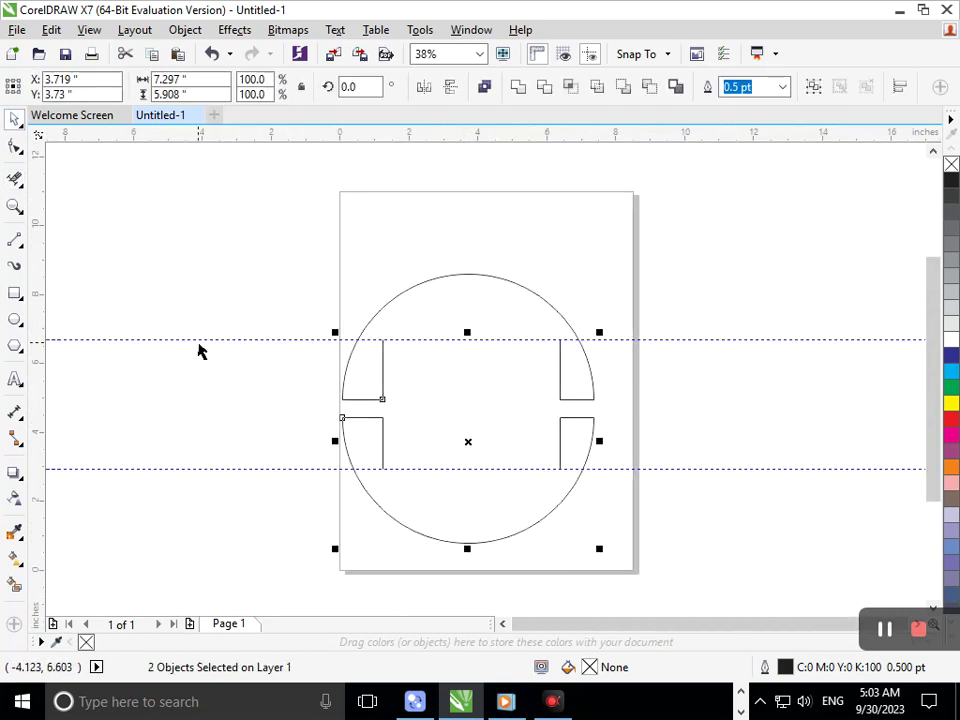
left_click(199, 341)
key("Delete")
left_click(257, 468)
key("Delete")
Try to apply a Contour to the curves of the split circle
left_click_drag(253, 216, 622, 556)
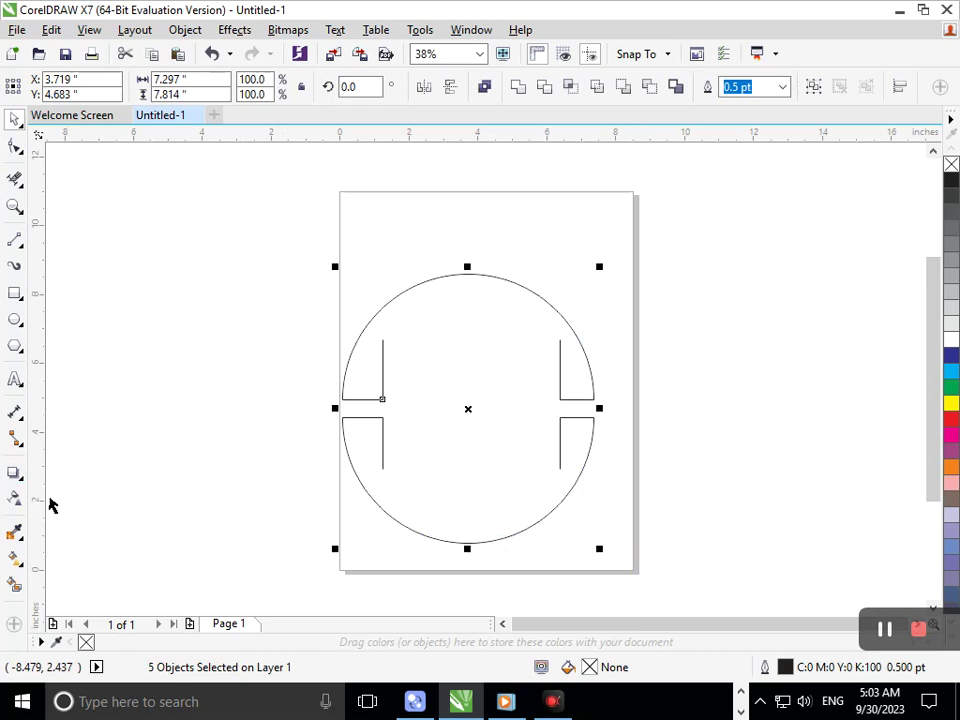
left_click(22, 484)
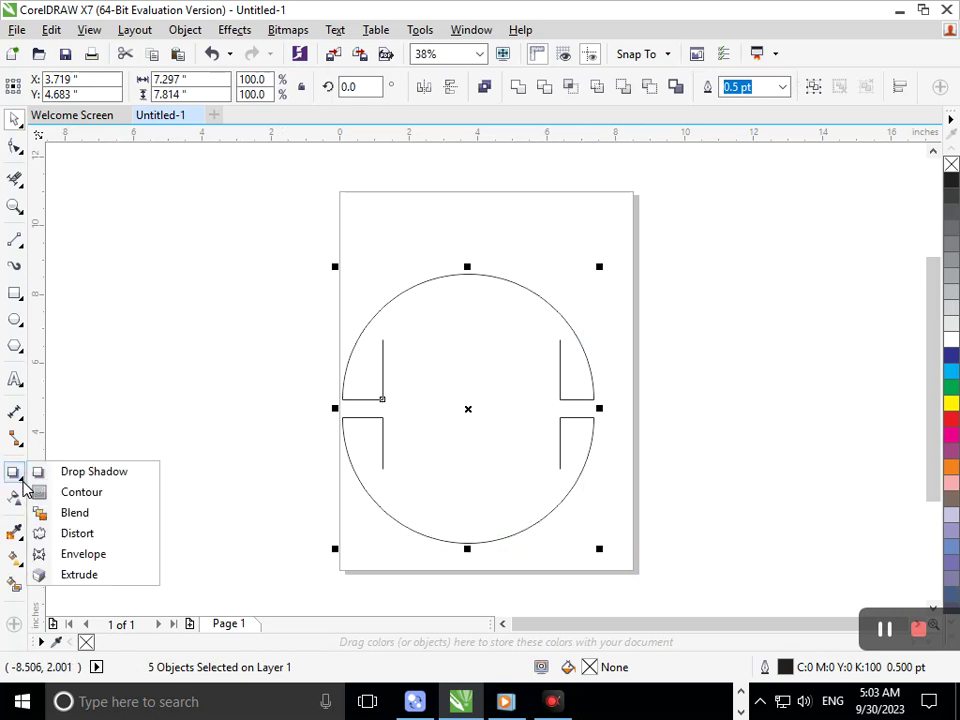
left_click(73, 496)
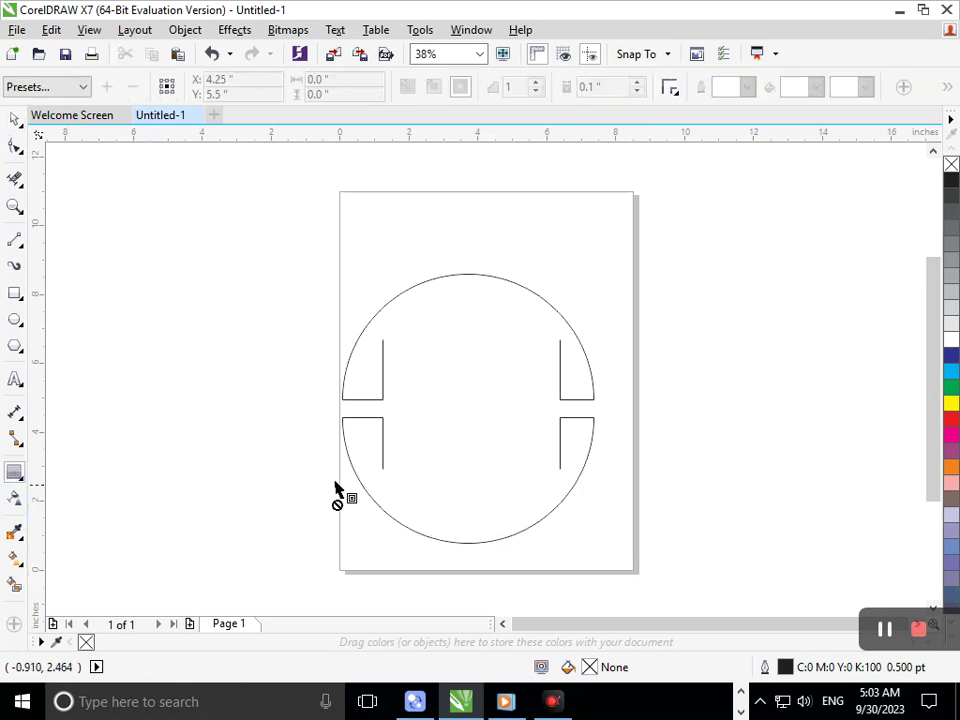
left_click(385, 474)
mouse_move(388, 474)
left_mouse_down()
mouse_move(390, 487)
mouse_move(381, 478)
left_mouse_up()
key("ctrl+z")
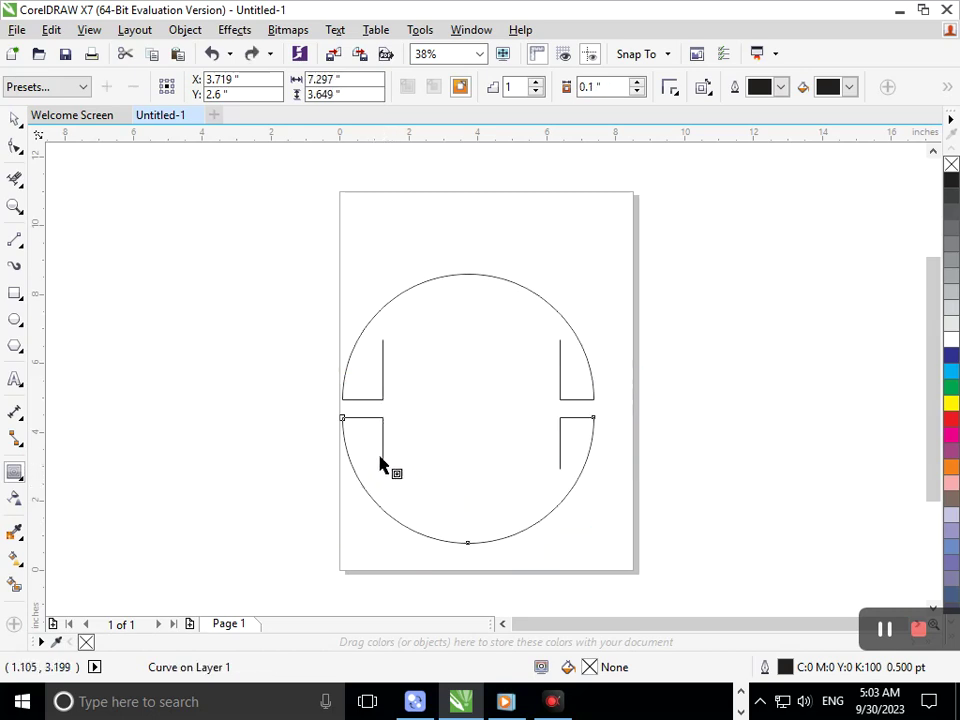
Group all the curves of the split circle and try to apply a Contour to the group
left_click(15, 119)
left_click_drag(354, 484, 379, 540)
key("ctrl+z")
left_click_drag(696, 566, 232, 254)
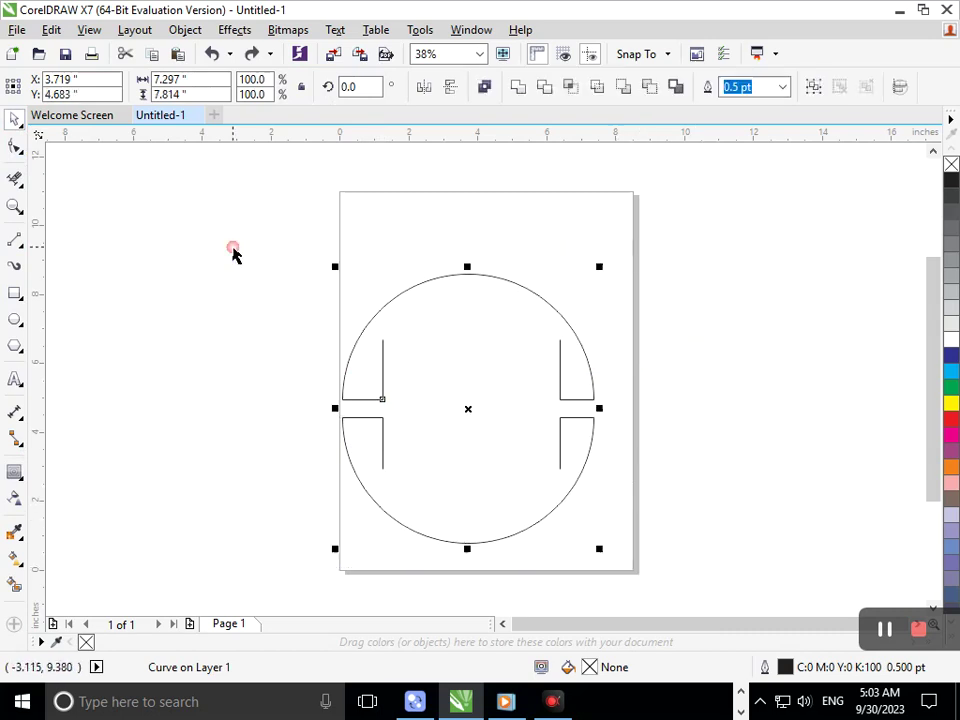
key("ctrl+g")
left_click(15, 471)
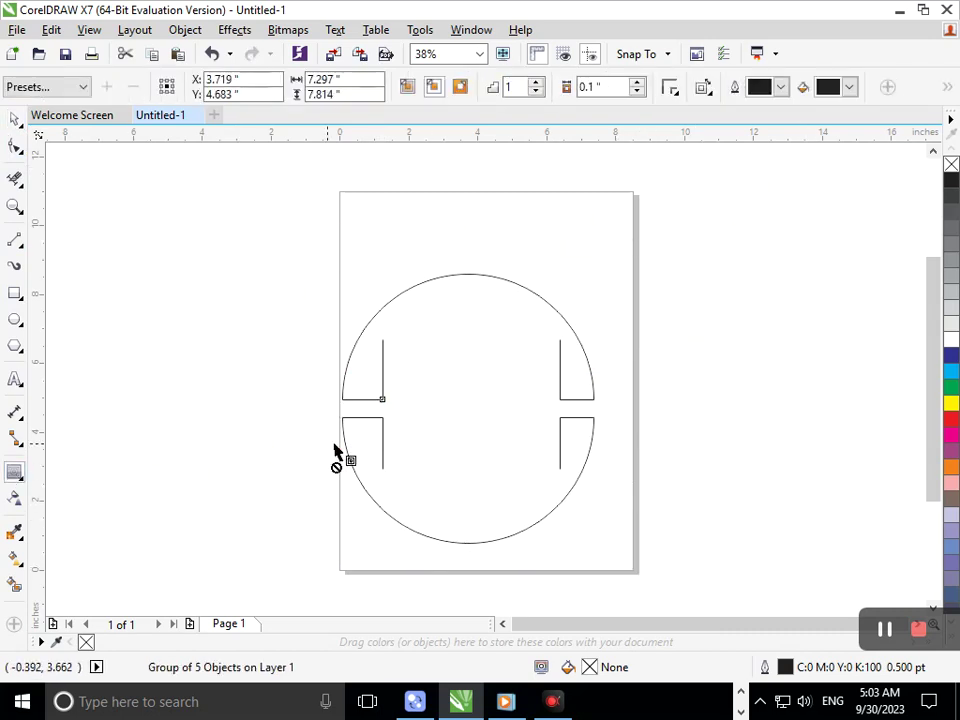
left_click_drag(386, 427, 414, 422)
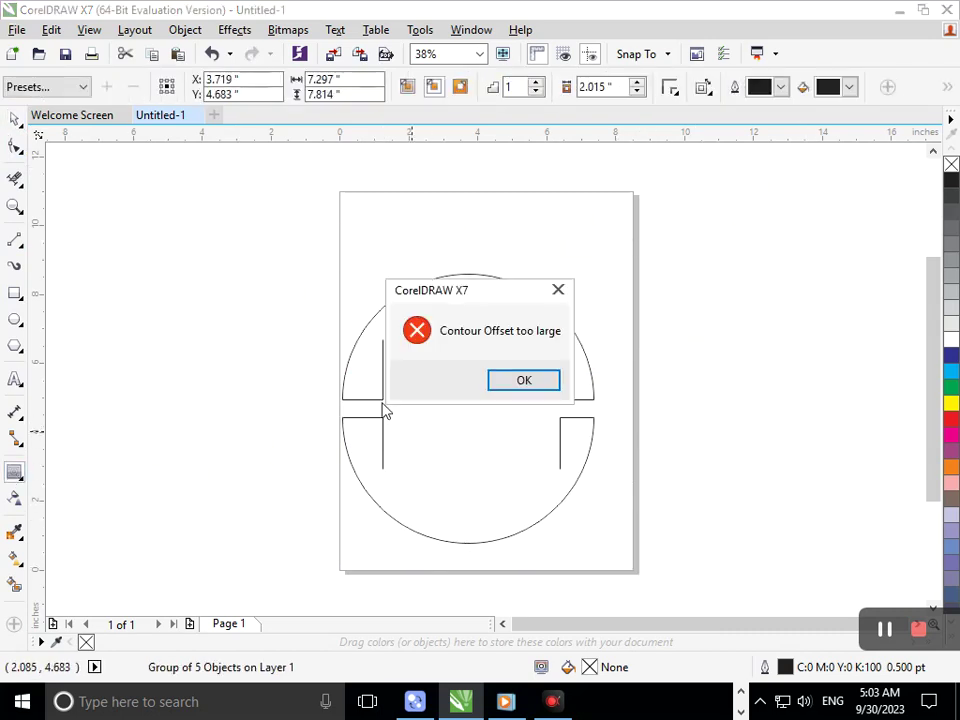
left_click(500, 388)
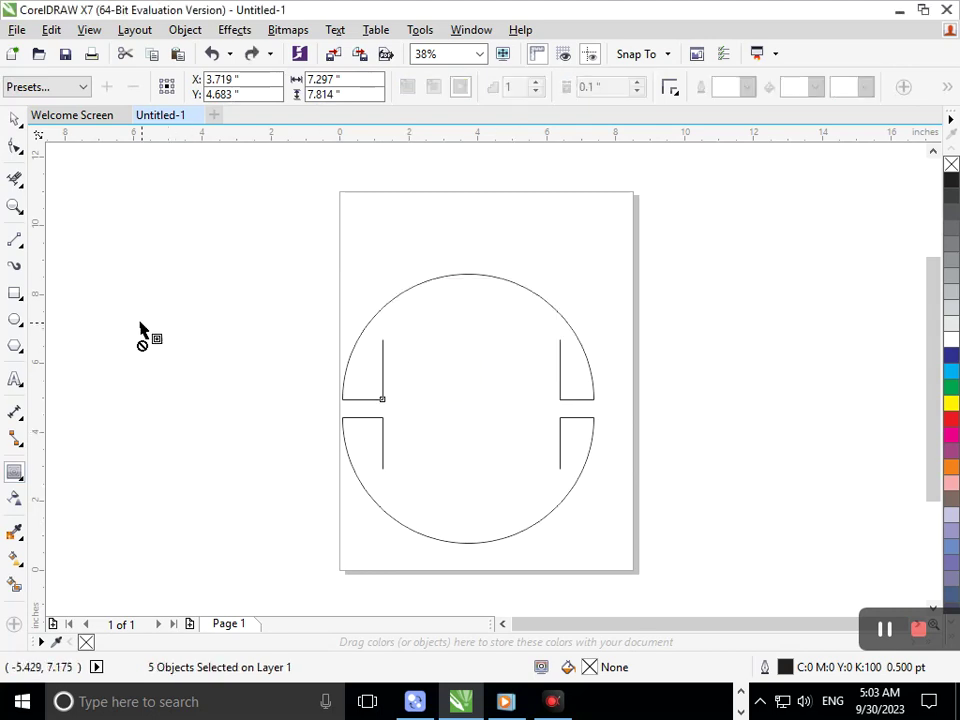
Undo the grouping and delete the horizontal guideline at the ends of the lower vertical lines
left_click(13, 120)
left_click(233, 492)
key("ctrl+z")
left_click_drag(438, 536, 441, 569)
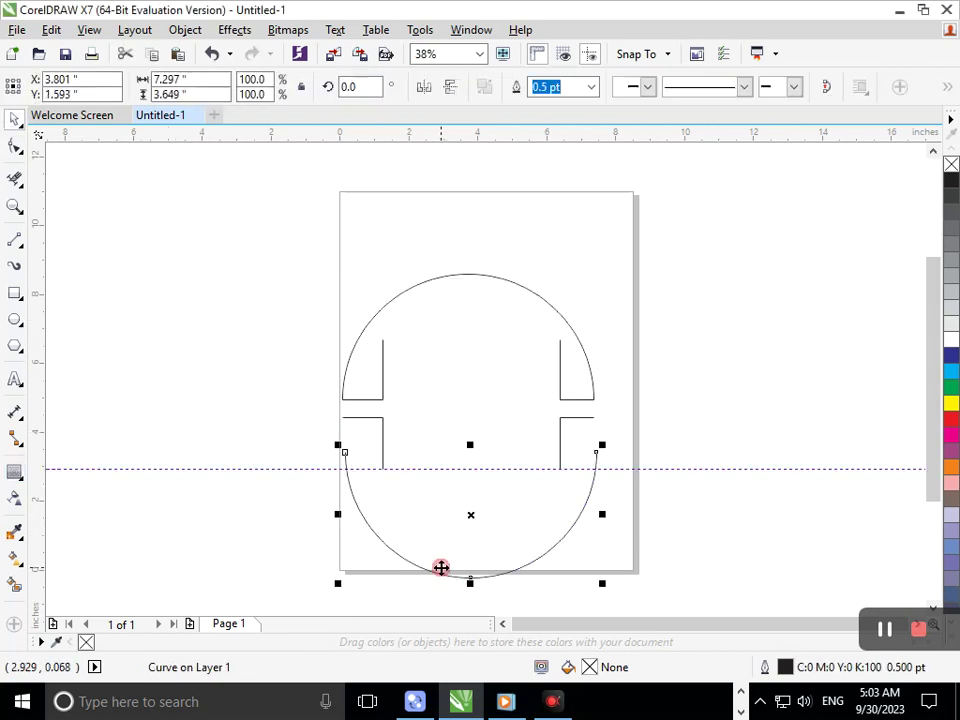
key("ctrl+z")
left_click(650, 469)
key("Delete")
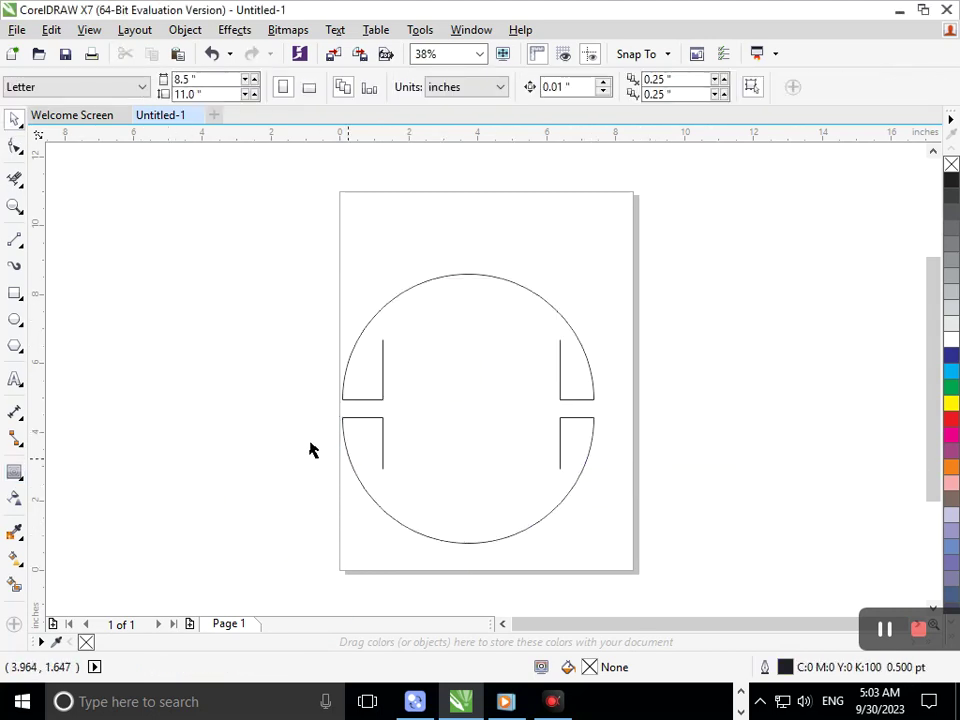
Move the lower half circle with its two horizontal segments off the page to the left
left_click_drag(317, 407, 621, 553)
left_click_drag(510, 531, 193, 506)
left_click_drag(317, 264, 621, 514)
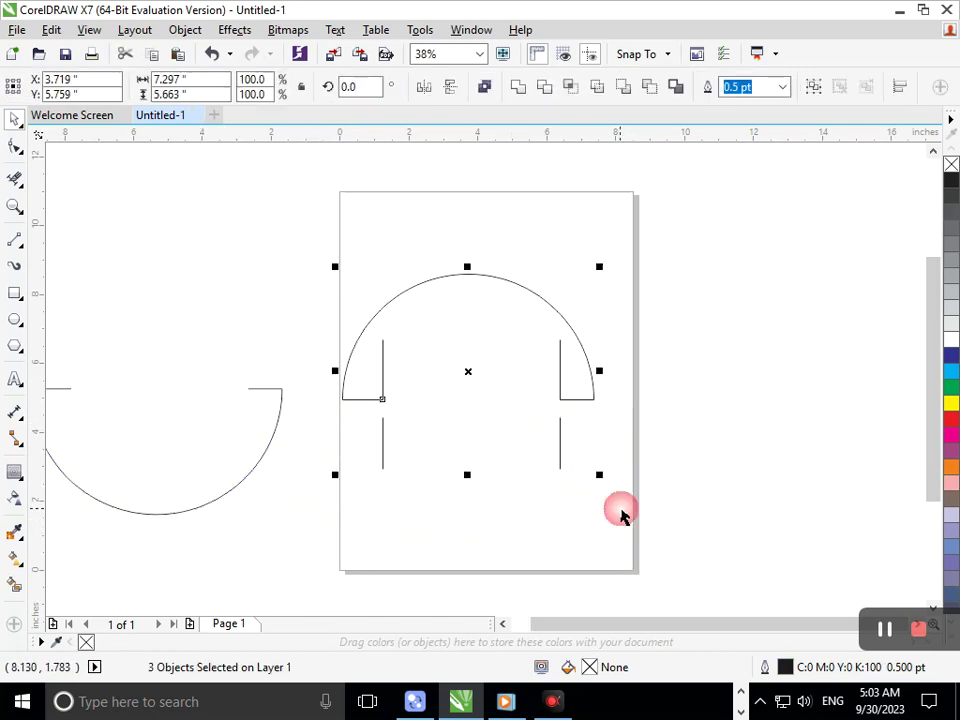
left_click(516, 540)
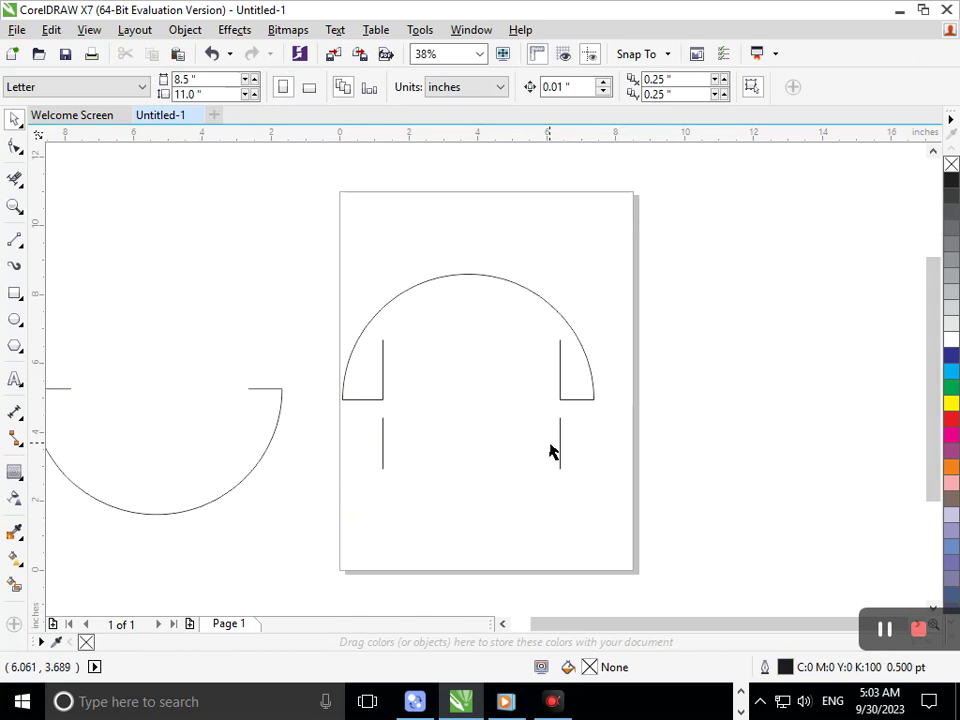
Break the vertical-line curve apart and delete the two lower vertical lines
left_click(561, 448)
left_click(188, 31)
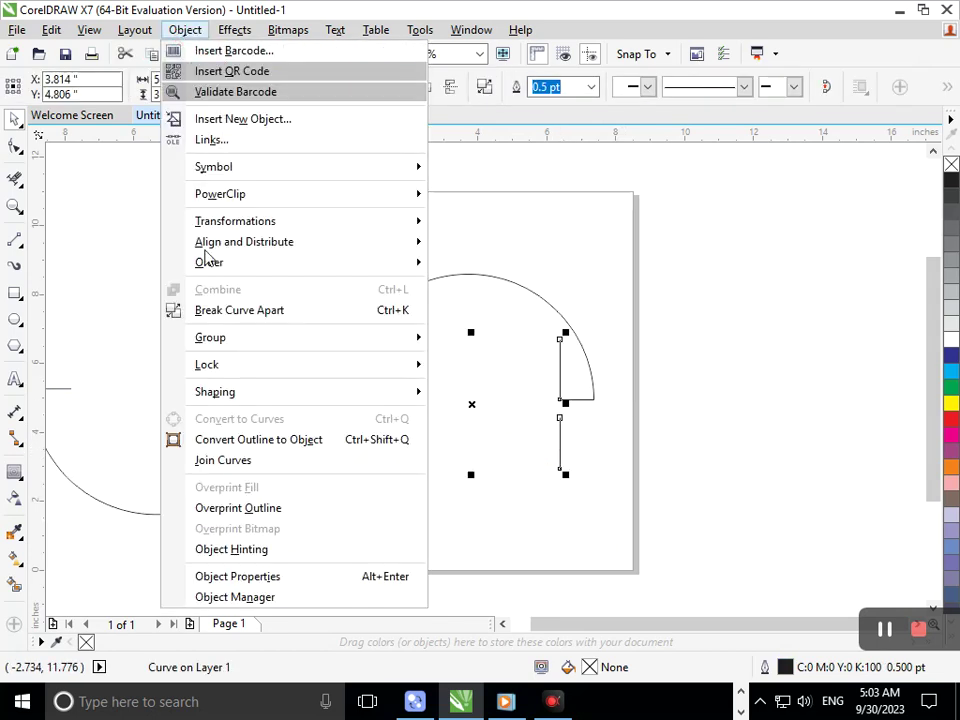
left_click(257, 343)
left_click_drag(602, 518, 354, 410)
key("Delete")
Delete the lower half circle and its two horizontal segments beside the page
left_click(244, 470)
key("Delete")
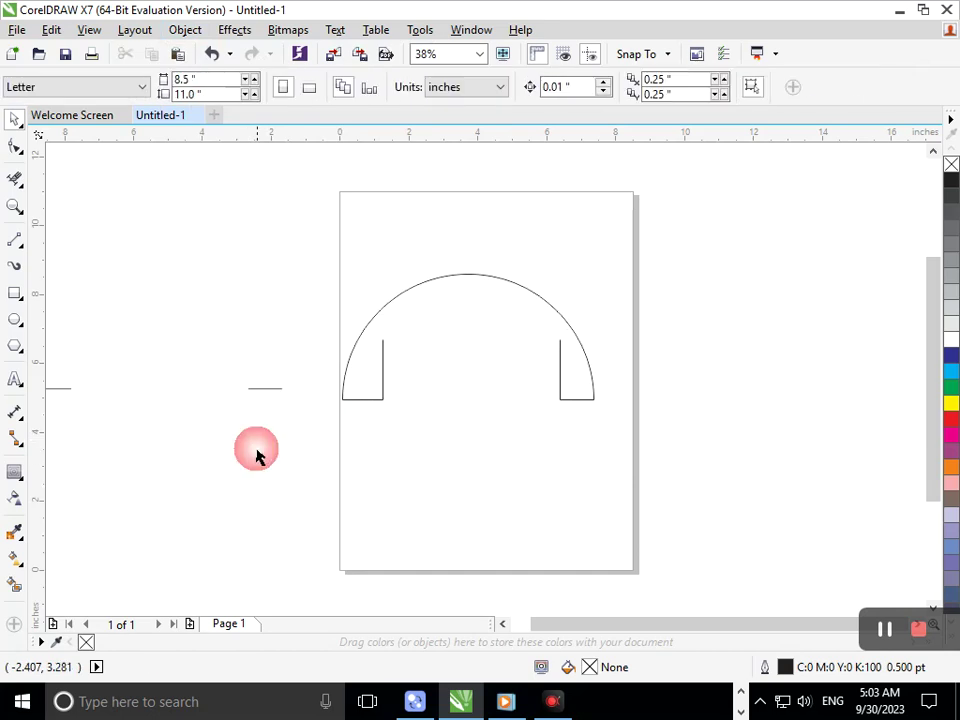
left_click(257, 390)
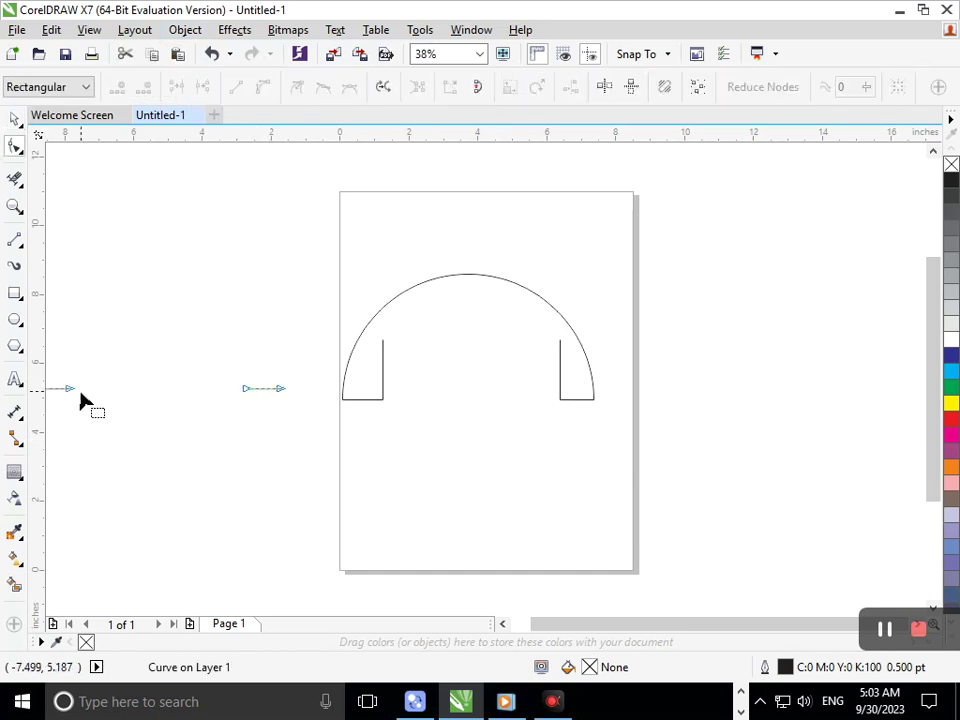
left_click(14, 118)
key("Delete")
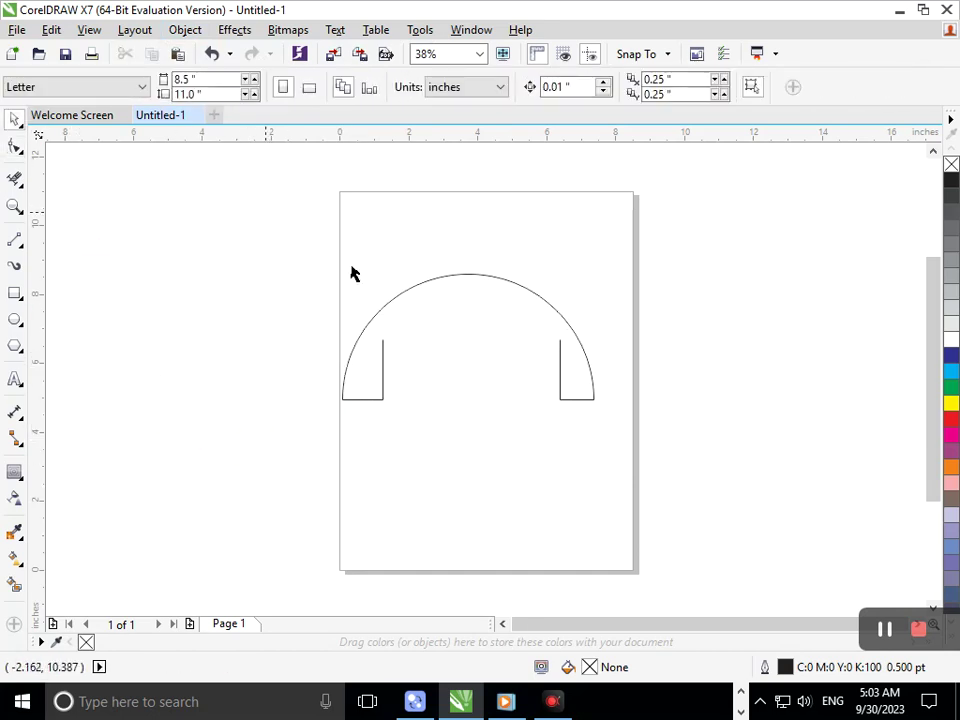
Try to apply a Contour to the separate curves of the upper half circle, and undo it
key("ctrl+a")
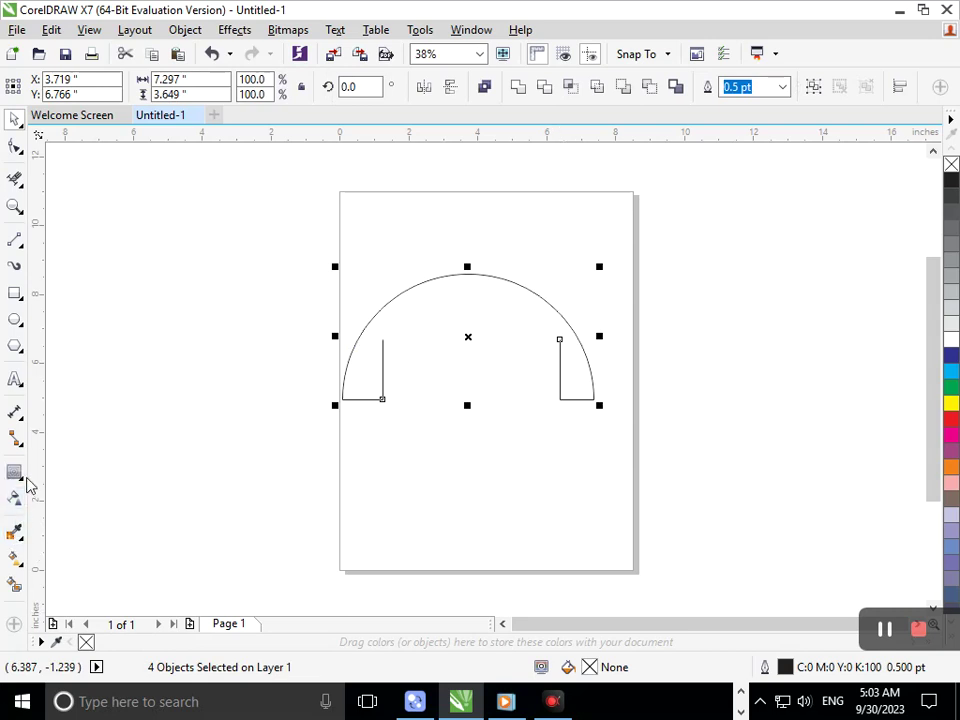
left_click(14, 471)
left_click(377, 424)
mouse_move(343, 400)
left_mouse_down()
mouse_move(326, 411)
mouse_move(335, 416)
left_mouse_up()
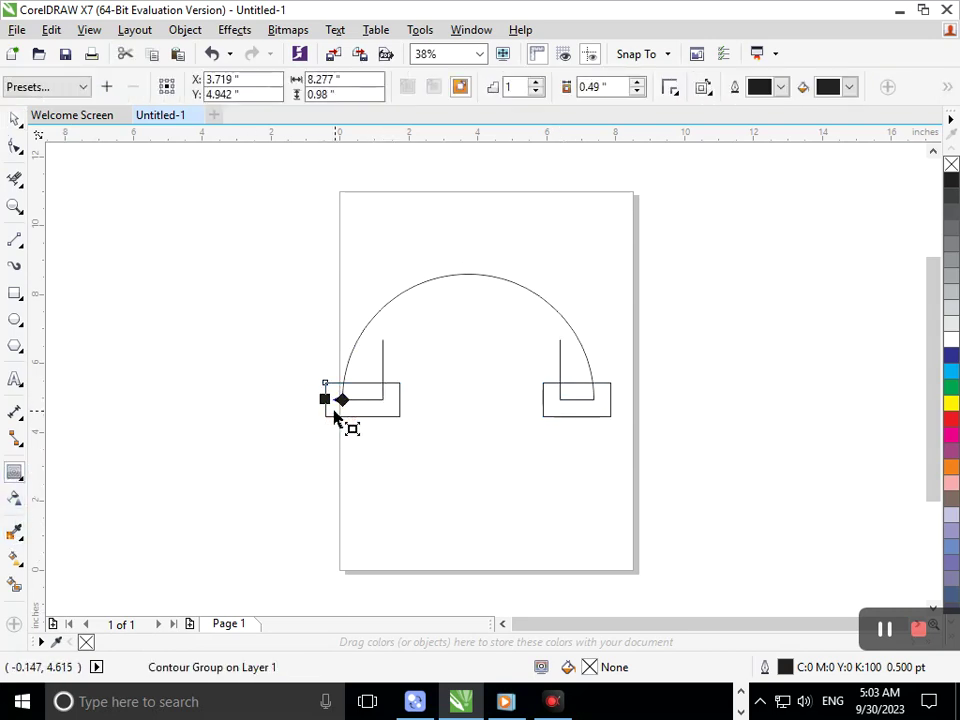
key("ctrl+z")
Combine the arc, horizontal segments and vertical lines of the upper half into a single curve
left_click(14, 118)
left_click_drag(272, 242, 632, 393)
left_click(542, 86)
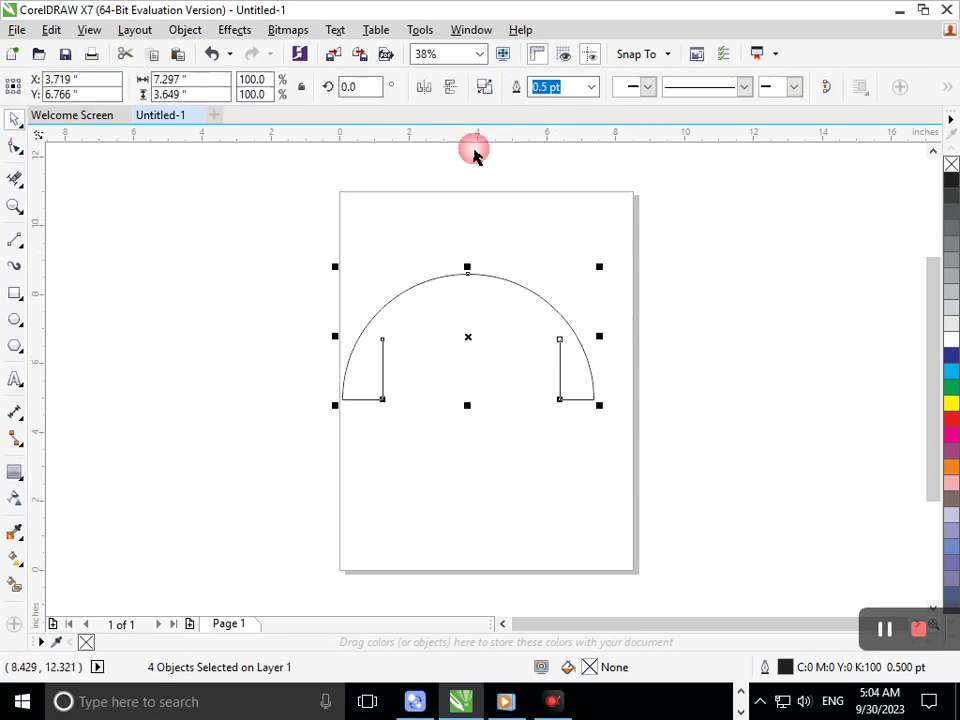
left_click(290, 313)
left_click(353, 360)
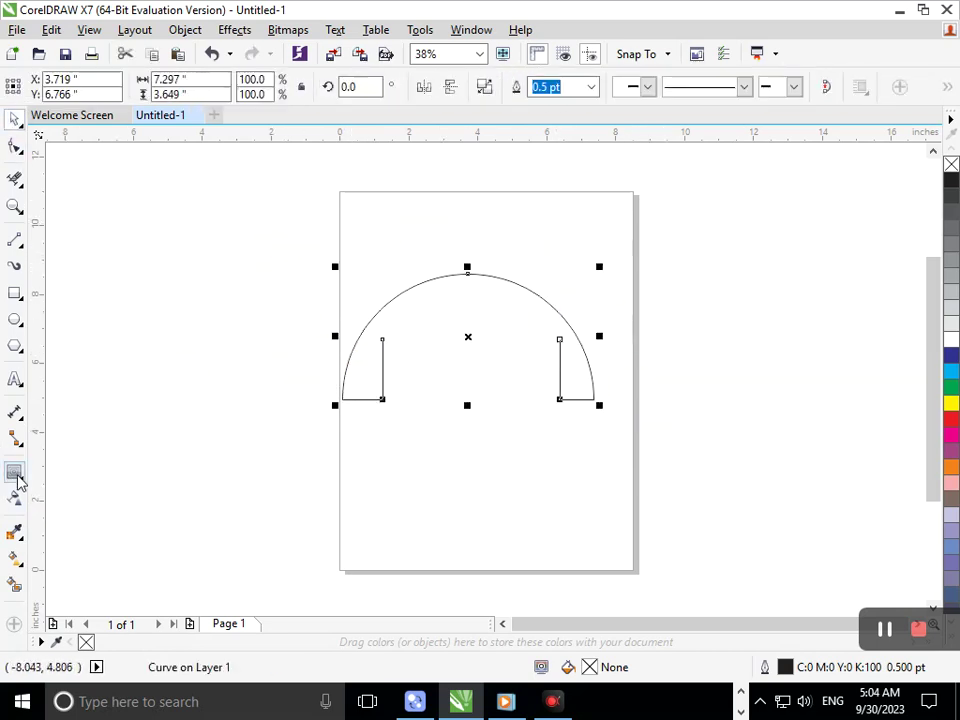
Try a one-step Contour with a 0.3-inch offset on the combined half-circle curve, and undo it
left_click(16, 476)
mouse_move(386, 402)
left_mouse_down()
mouse_move(394, 429)
mouse_move(388, 418)
left_mouse_up()
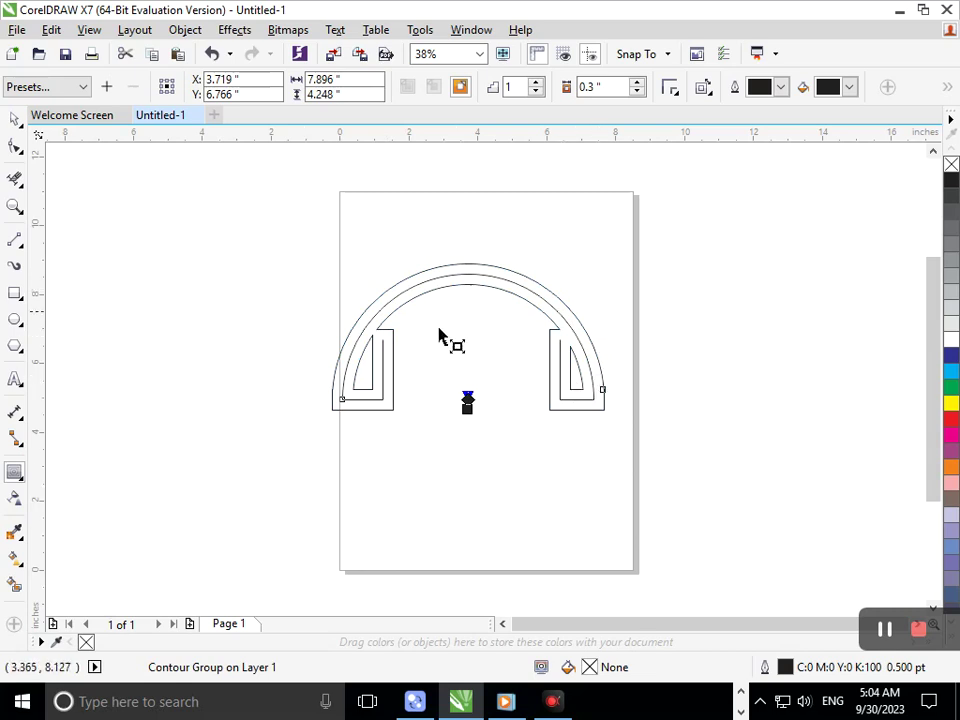
key("ctrl+z")
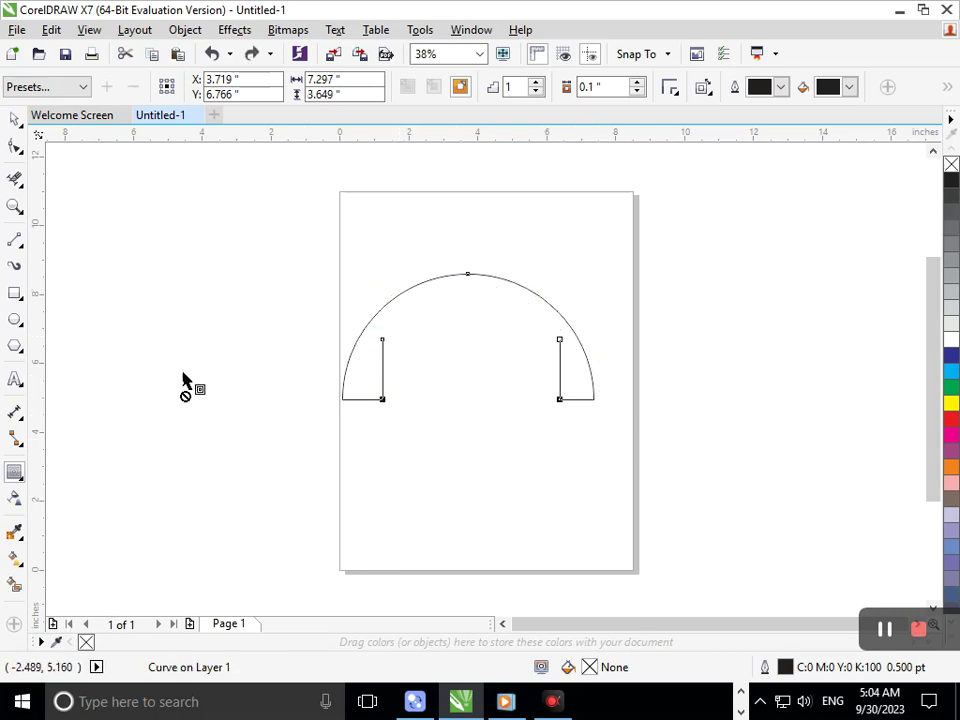
Shift the left vertical line's nodes inward with the Shape tool, lengthening the left horizontal segment
left_click(15, 146)
left_click(334, 368)
left_click_drag(400, 421, 372, 332)
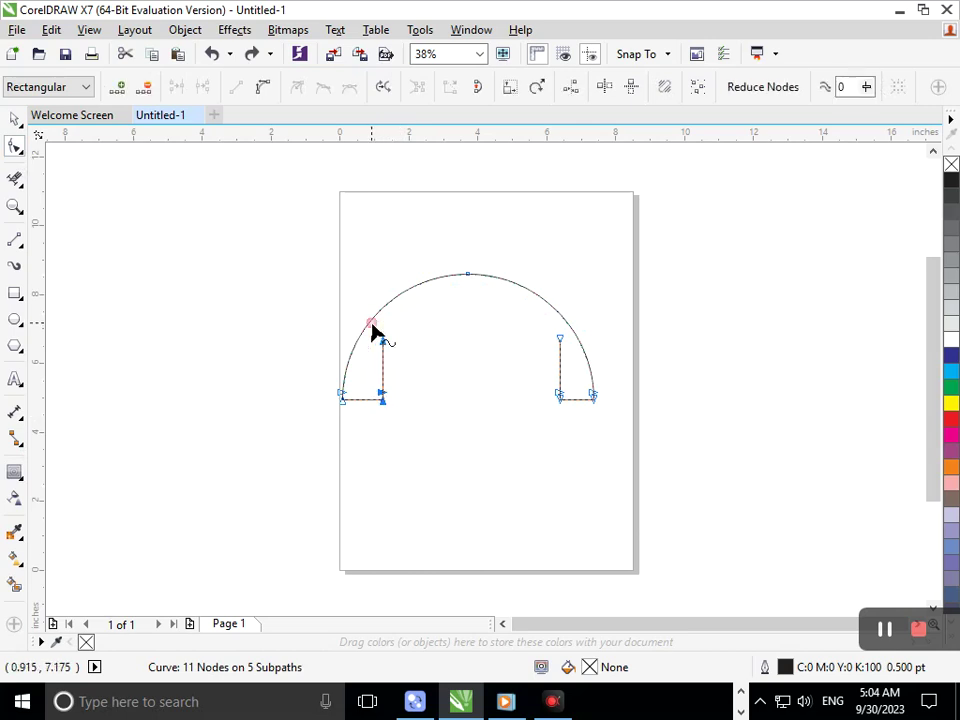
key("Right")
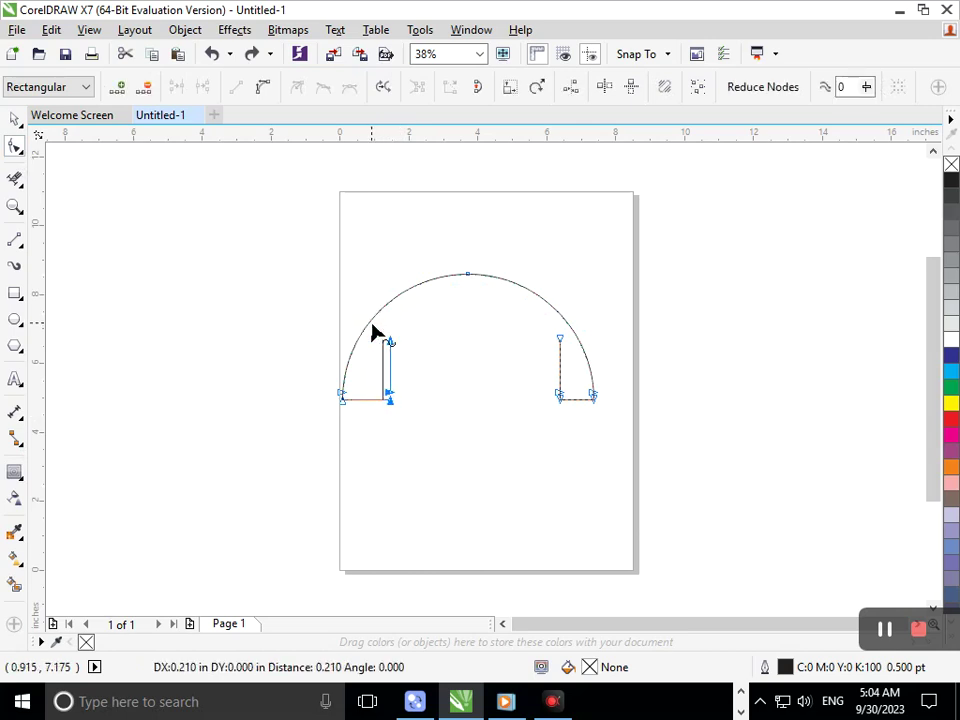
left_click_drag(372, 328, 372, 326)
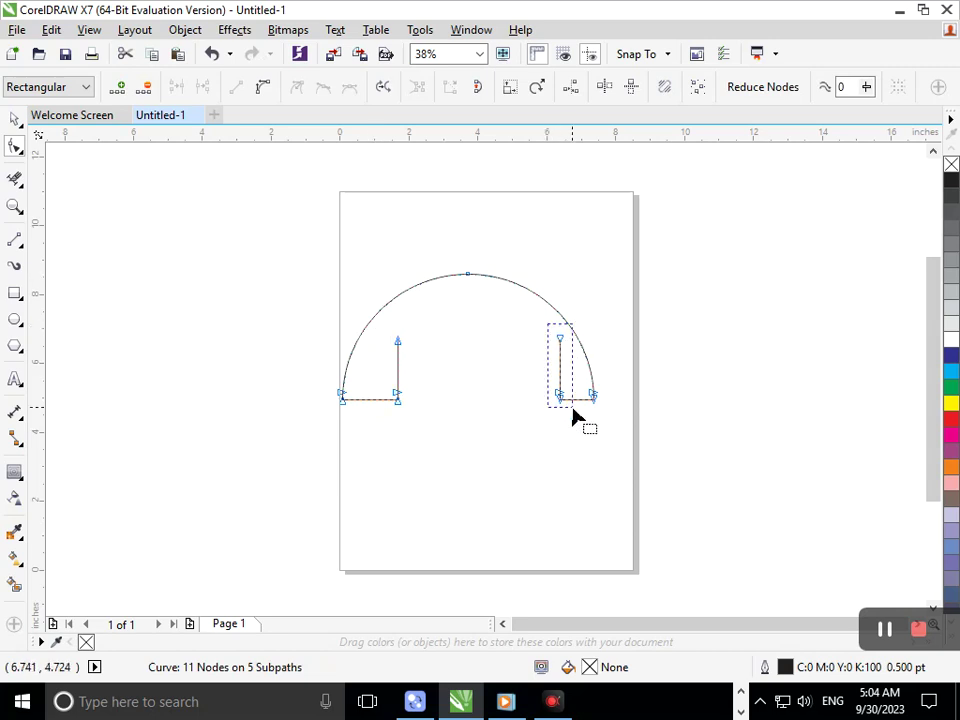
Nudge the right vertical line's nodes inward so the right horizontal segment becomes longer
key("Left")
key("Left")
key("Left")
key("Left")
key("Left")
key("Left")
key("Left")
key("Left")
key("Left")
key("Left")
key("Left")
key("Left")
key("Left")
key("Left")
key("Left")
key("Left")
key("Left")
key("Left")
key("Left")
key("Left")
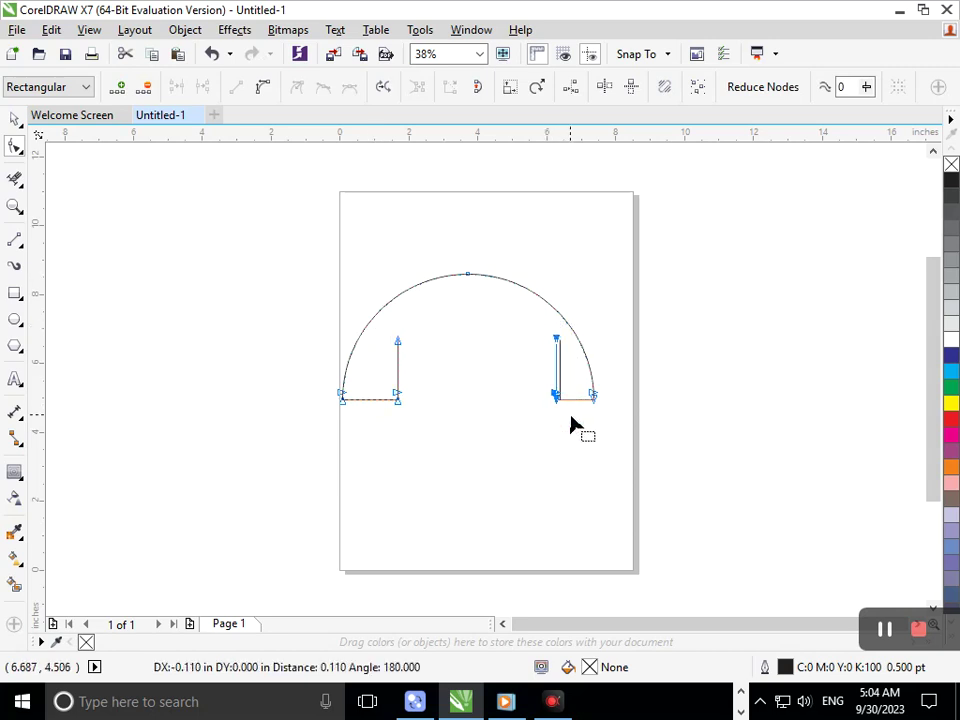
key("Left")
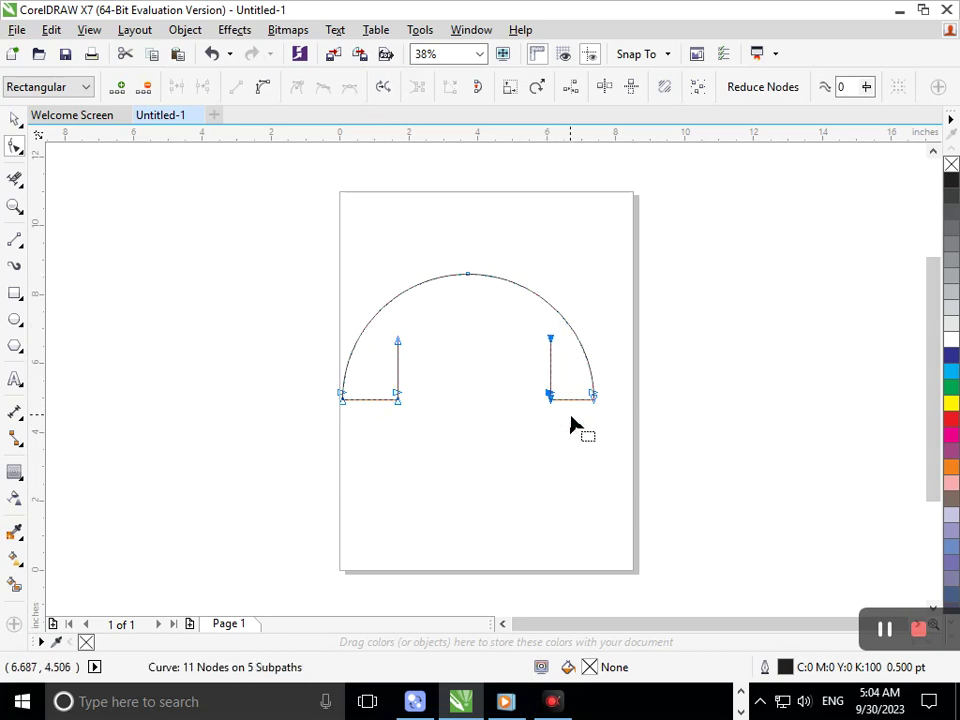
Apply a Contour with a 0.272-inch offset to the half-circle curve and set it to 2 steps
left_click(15, 118)
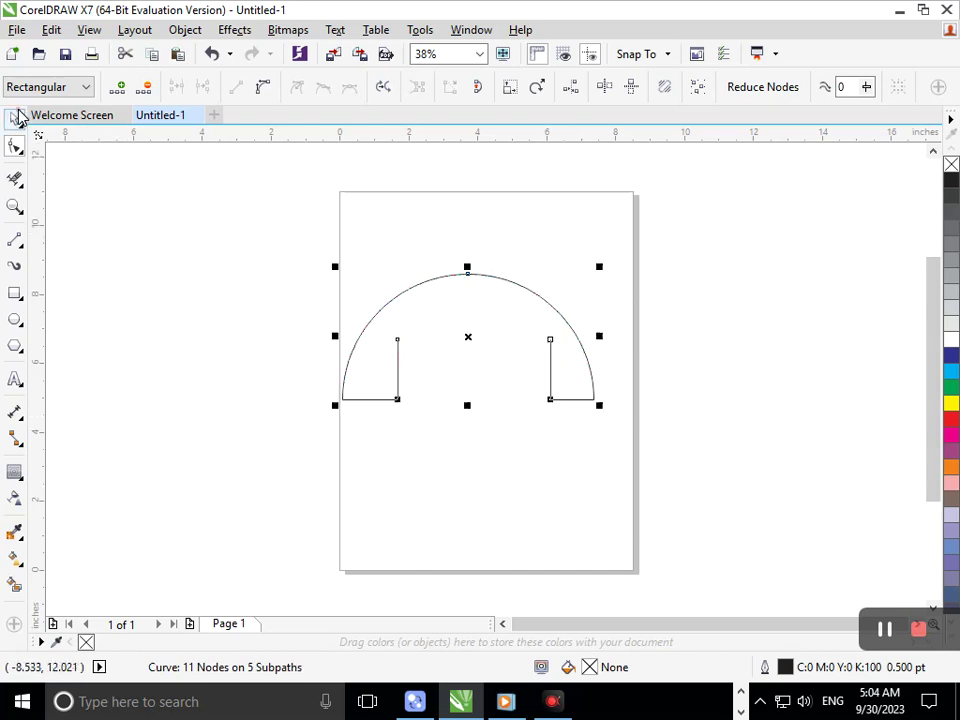
left_click(353, 326)
left_click_drag(306, 240, 622, 420)
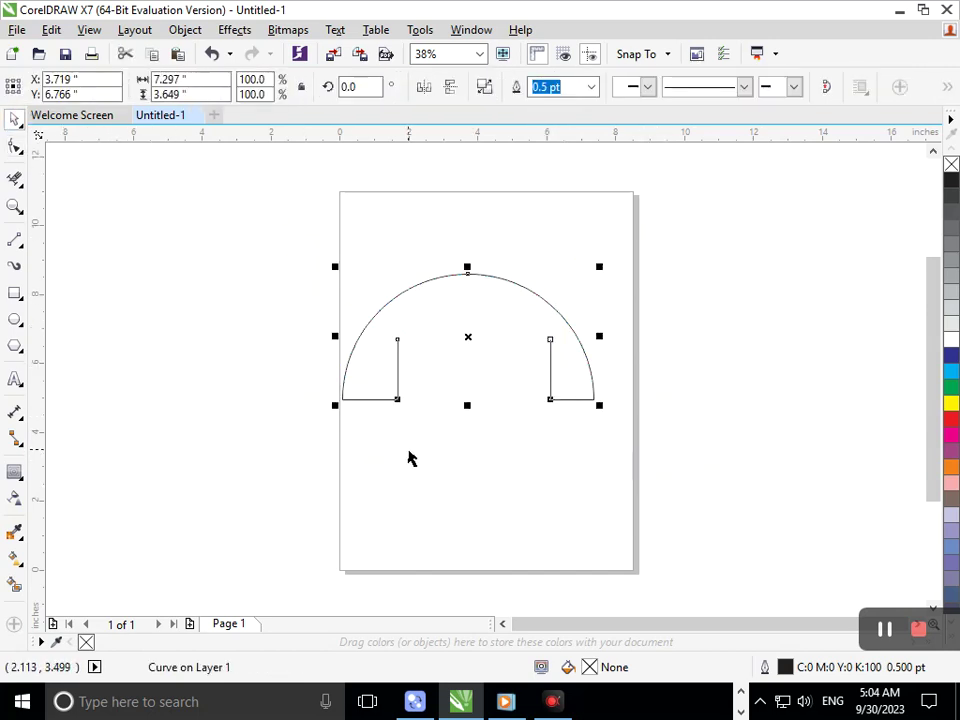
left_click(12, 483)
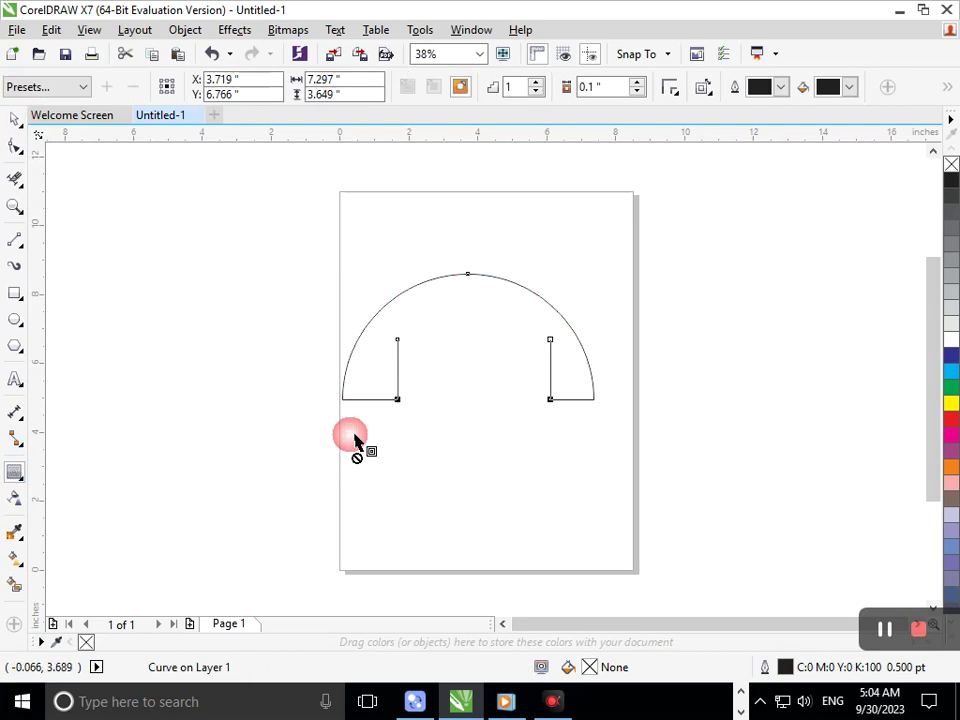
mouse_move(396, 401)
left_mouse_down()
mouse_move(400, 424)
mouse_move(401, 414)
left_mouse_up()
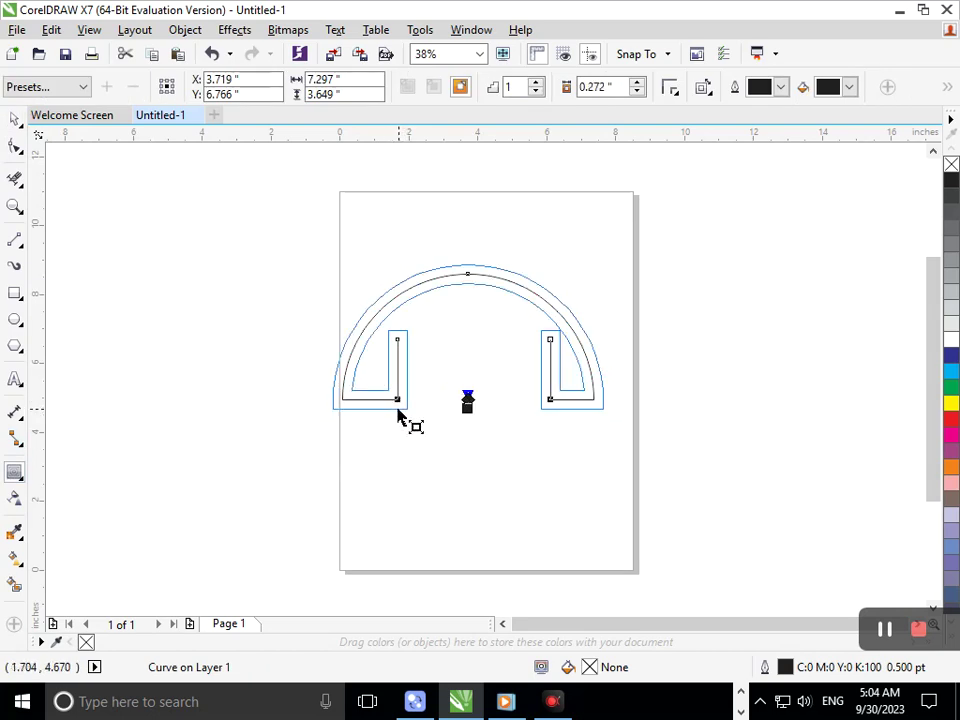
left_click(537, 82)
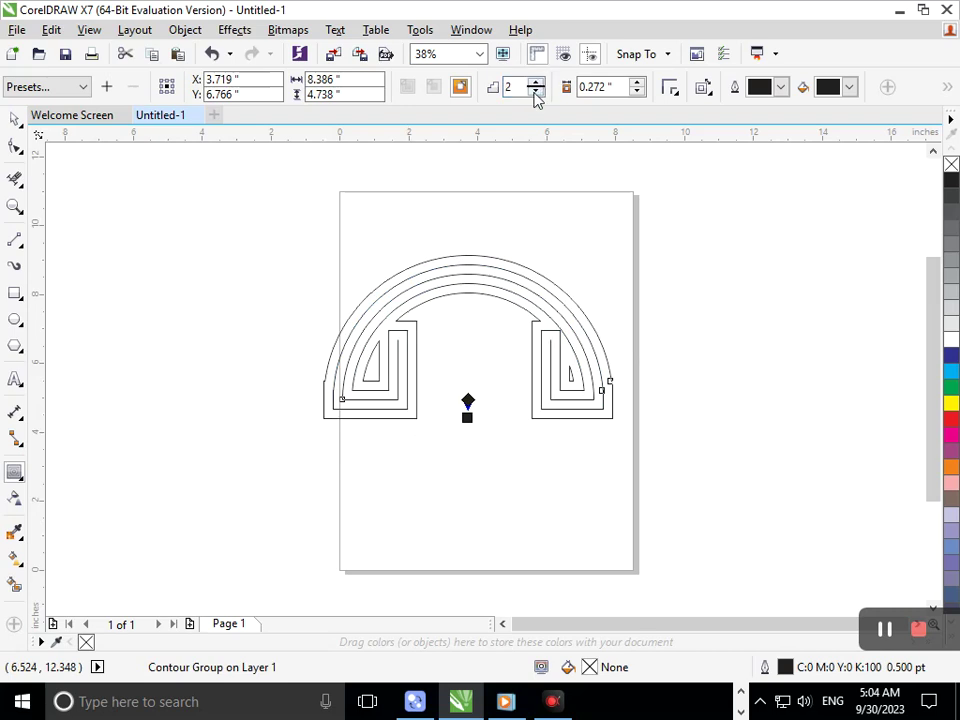
Reduce the contour offset to 0.172 inch
left_click(638, 92)
double_click(638, 92)
double_click(638, 92)
double_click(638, 92)
left_click(638, 92)
left_click(638, 92)
left_click(638, 92)
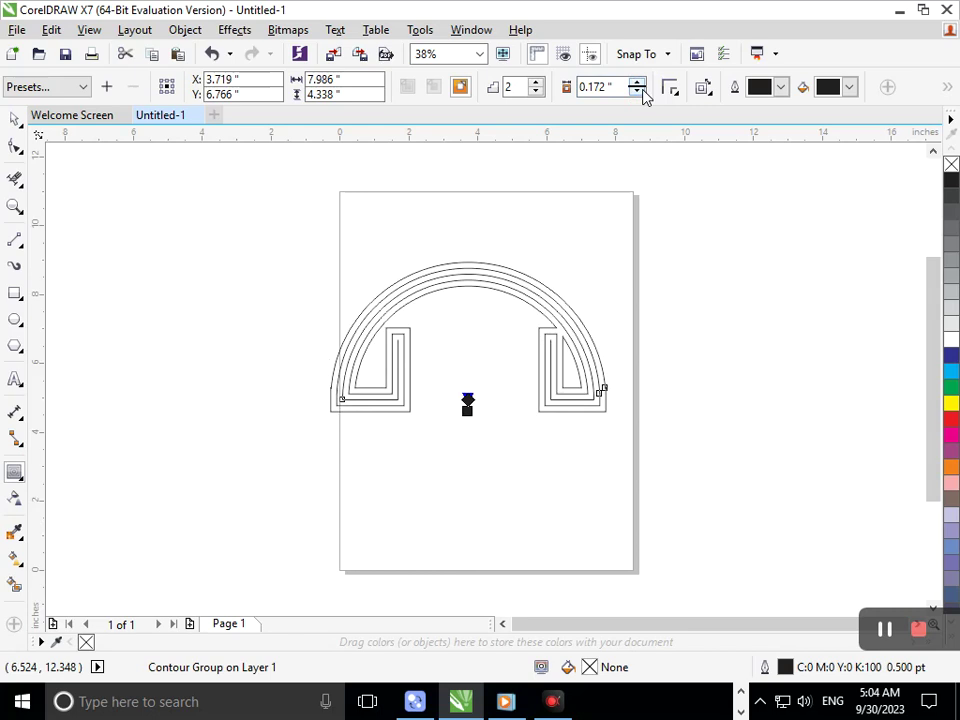
Undo the contour offset changes, the second contour step and the Contour itself
key("ctrl+z")
key("ctrl+z")
key("ctrl+z")
key("ctrl+z")
key("ctrl+z")
key("ctrl+z")
key("ctrl+z")
key("ctrl+z")
key("ctrl+z")
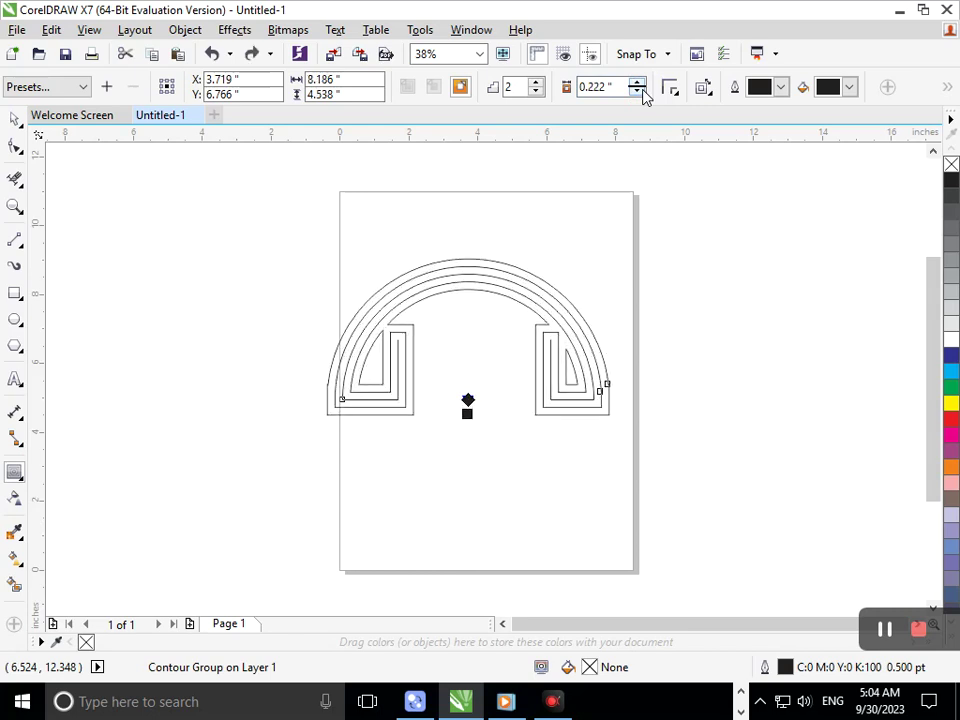
Move the nodes of both vertical lines further inward with the Shape tool, narrowing the opening between them
left_click(14, 149)
left_click_drag(426, 446, 384, 326)
left_click_drag(400, 407, 418, 413)
left_click_drag(554, 378, 536, 336)
left_click_drag(546, 405, 538, 410)
left_click(525, 446)
left_click(16, 118)
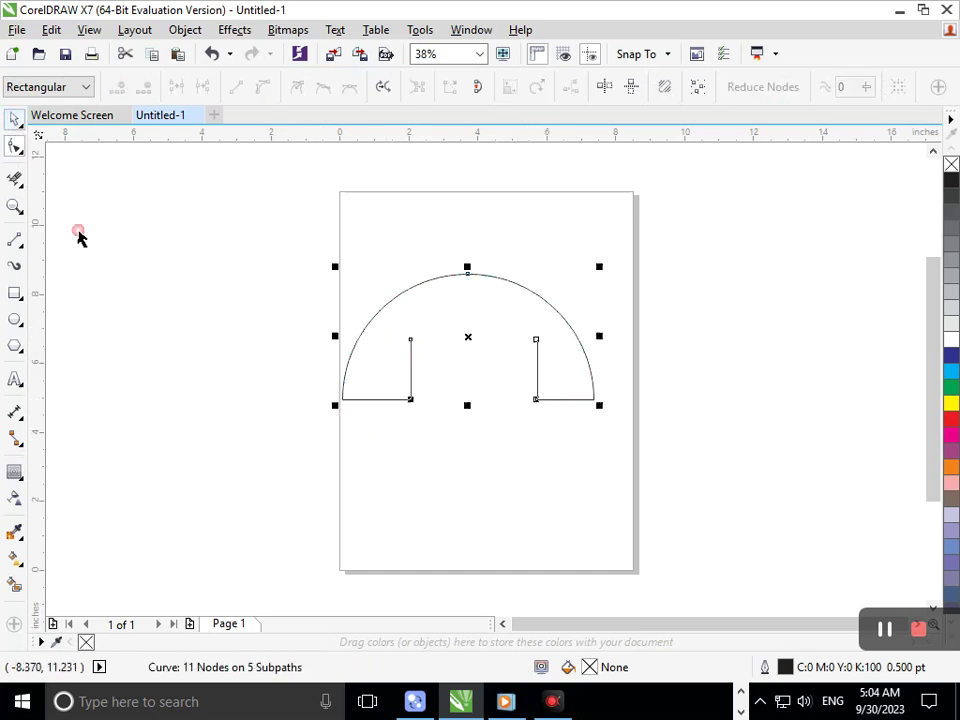
left_click(262, 298)
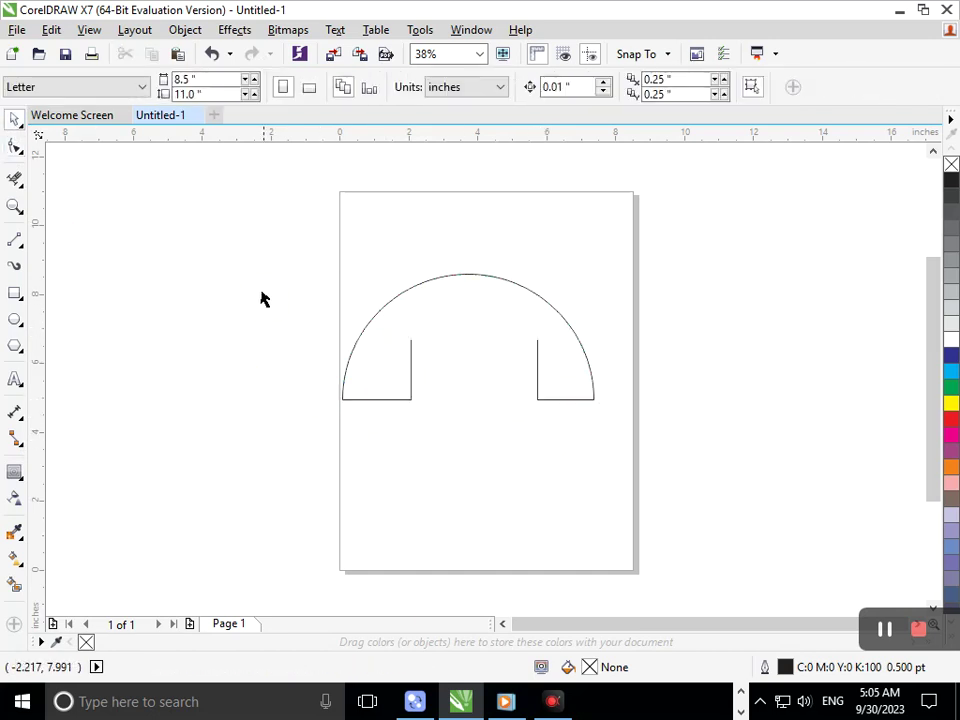
Shorten both vertical lines slightly by lowering their top end nodes
left_click(414, 354)
left_click_drag(410, 341, 413, 356)
left_click_drag(540, 343, 538, 363)
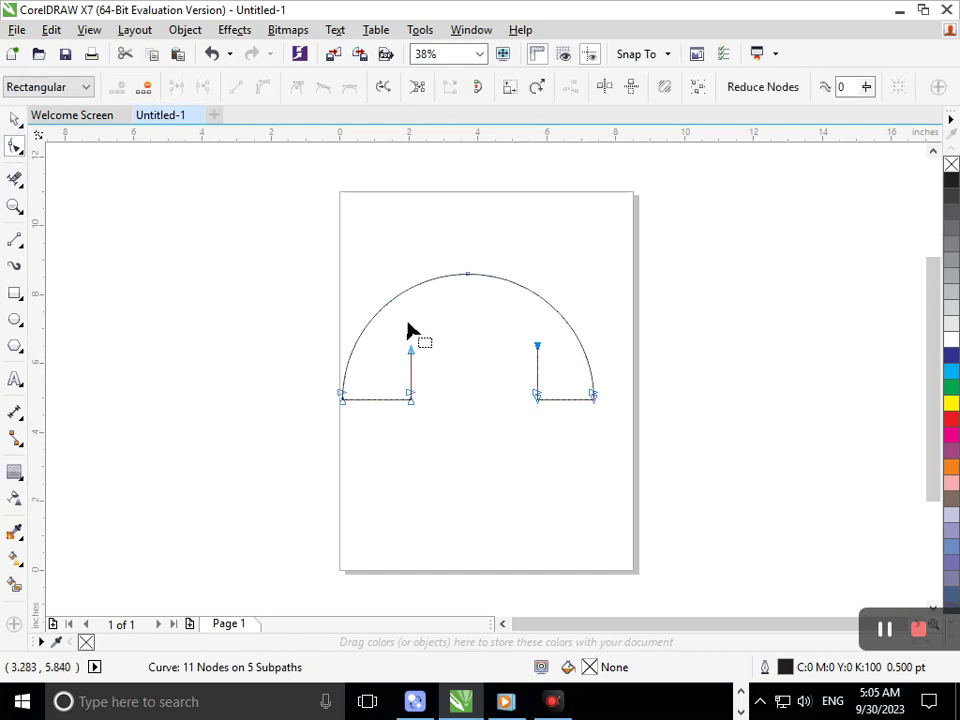
Lower the right vertical line's top node level with the left one using a horizontal guideline, and delete the guideline
left_click_drag(560, 136, 416, 349)
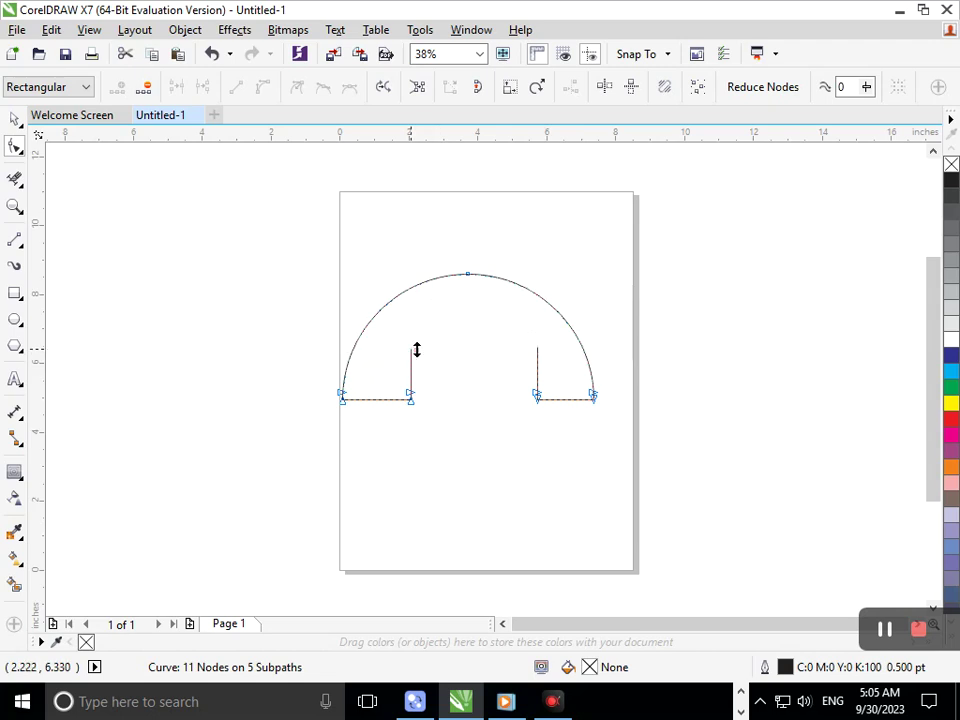
scroll(540, 350, "up", 5)
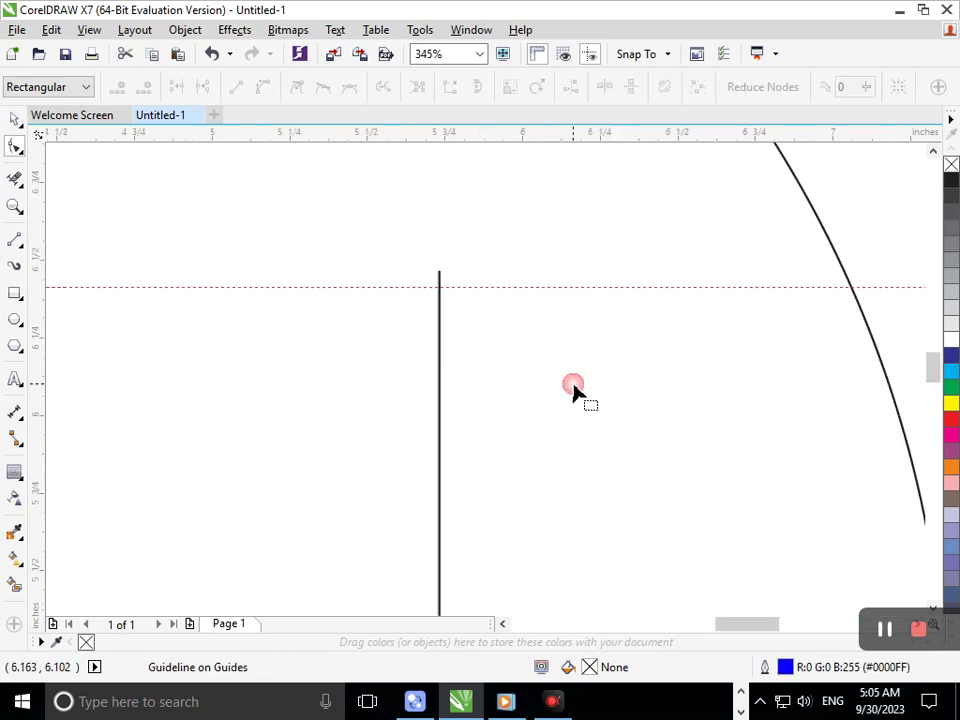
left_click(441, 286)
left_click_drag(441, 278, 441, 289)
scroll(441, 289, "down", 5)
left_click(17, 118)
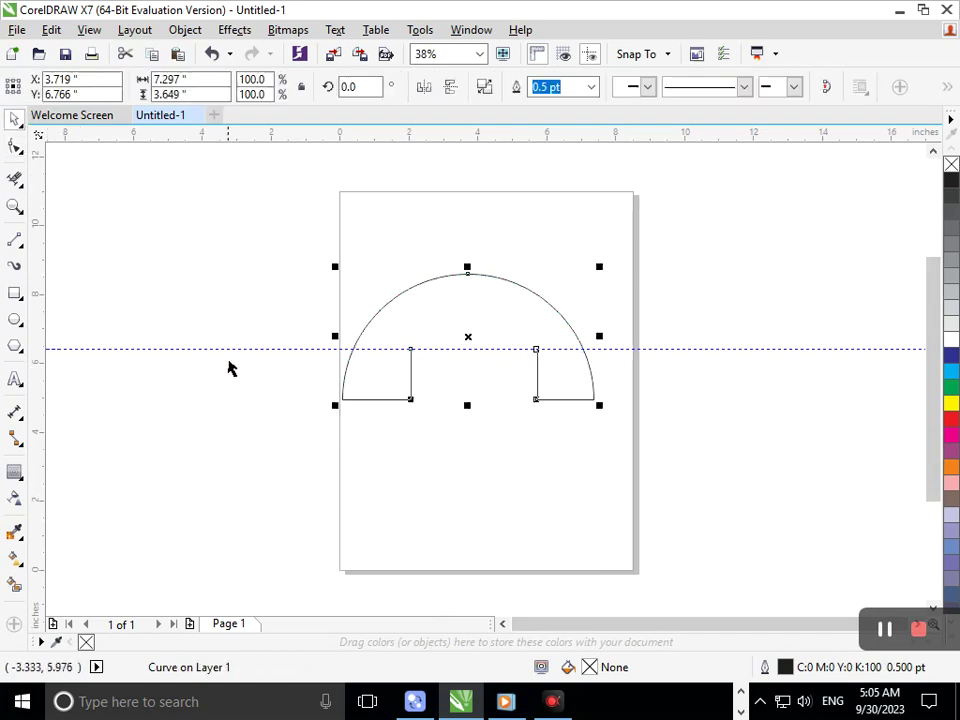
left_click(233, 349)
key("Delete")
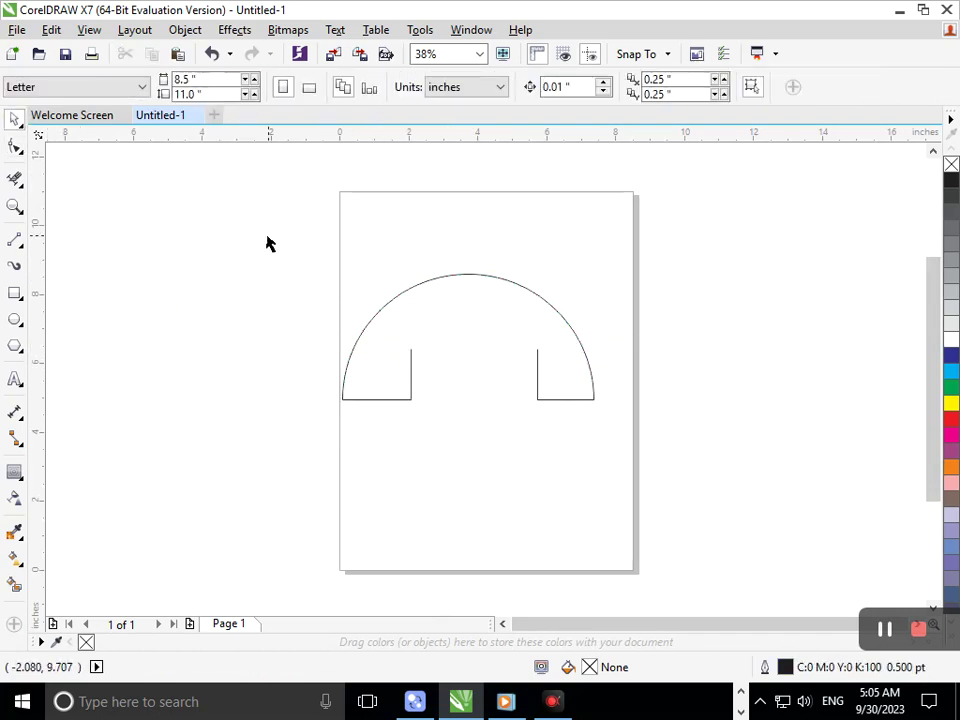
Apply a two-step contour with a 0.15 inch offset on both sides of the outline, and break the contour group apart
left_click_drag(266, 241, 677, 451)
left_click(14, 471)
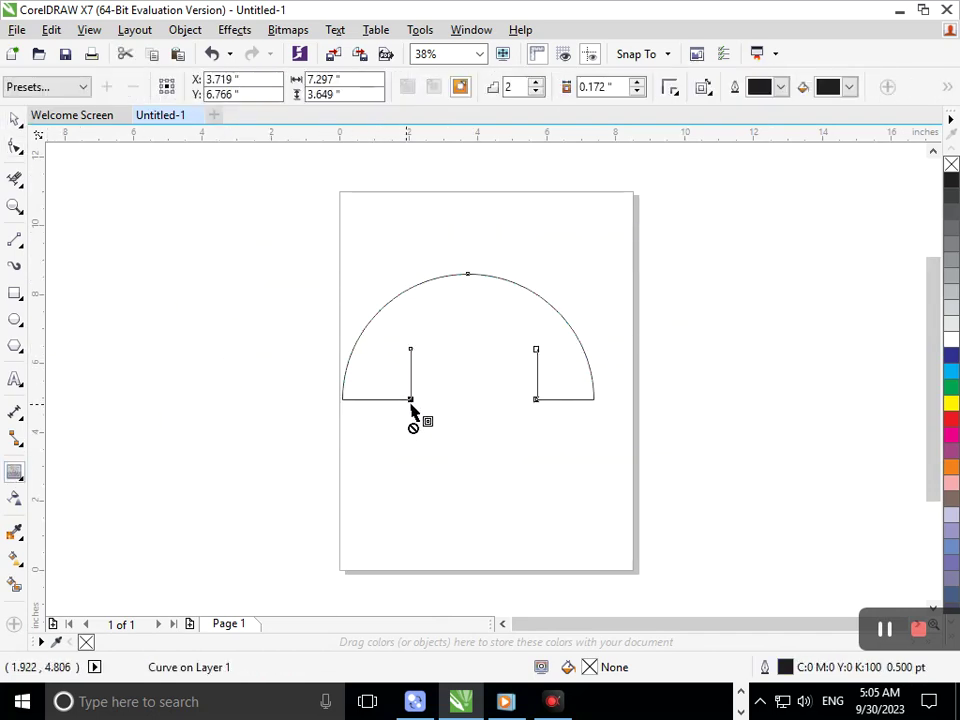
left_click_drag(411, 400, 412, 418)
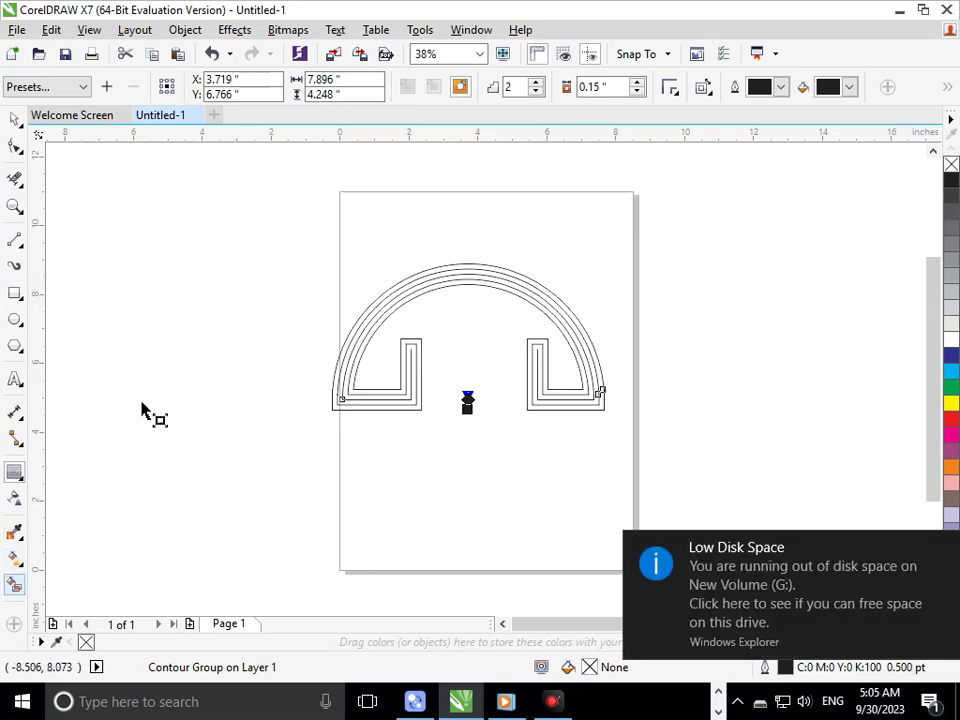
left_click(185, 29)
left_click(248, 312)
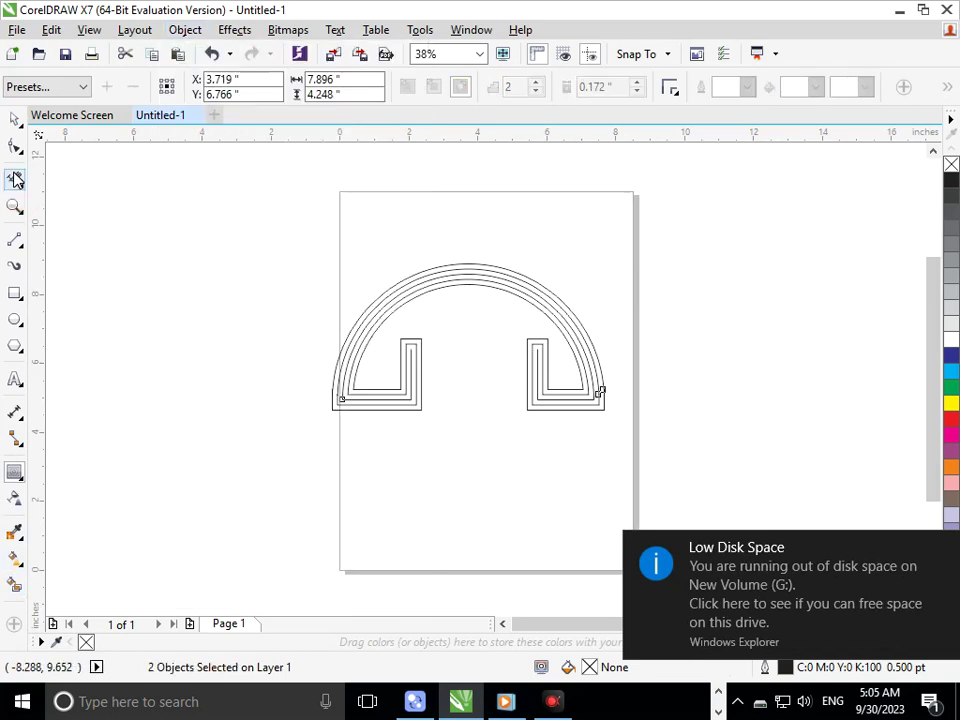
left_click(14, 119)
left_click(46, 568)
left_click(16, 584)
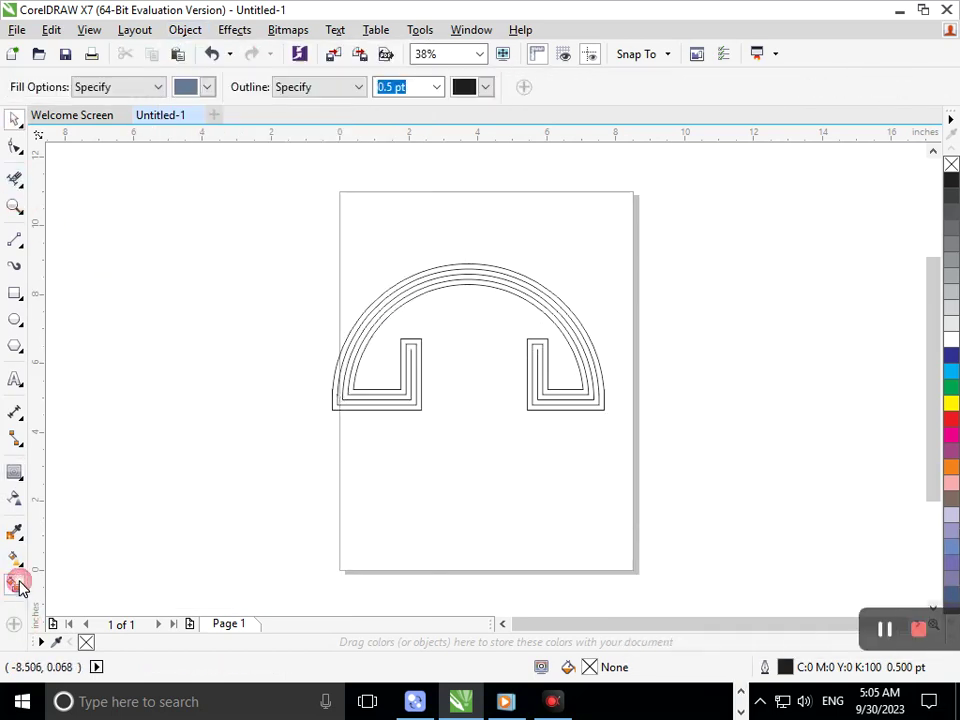
left_click(417, 405)
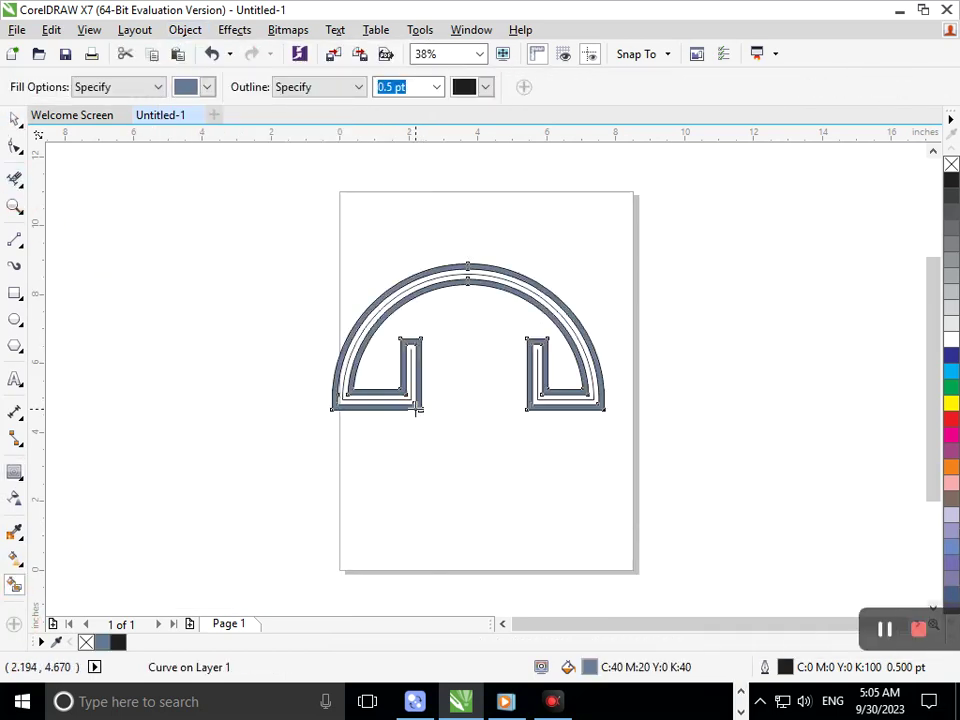
left_click(393, 301)
key("ctrl+z")
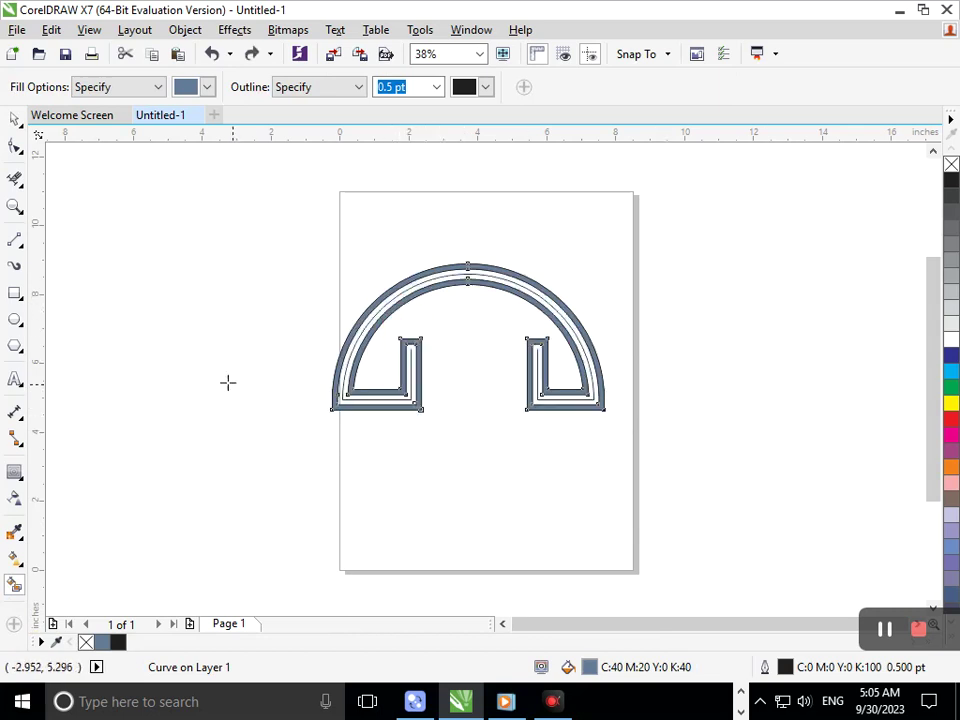
key("ctrl+z")
left_click(14, 119)
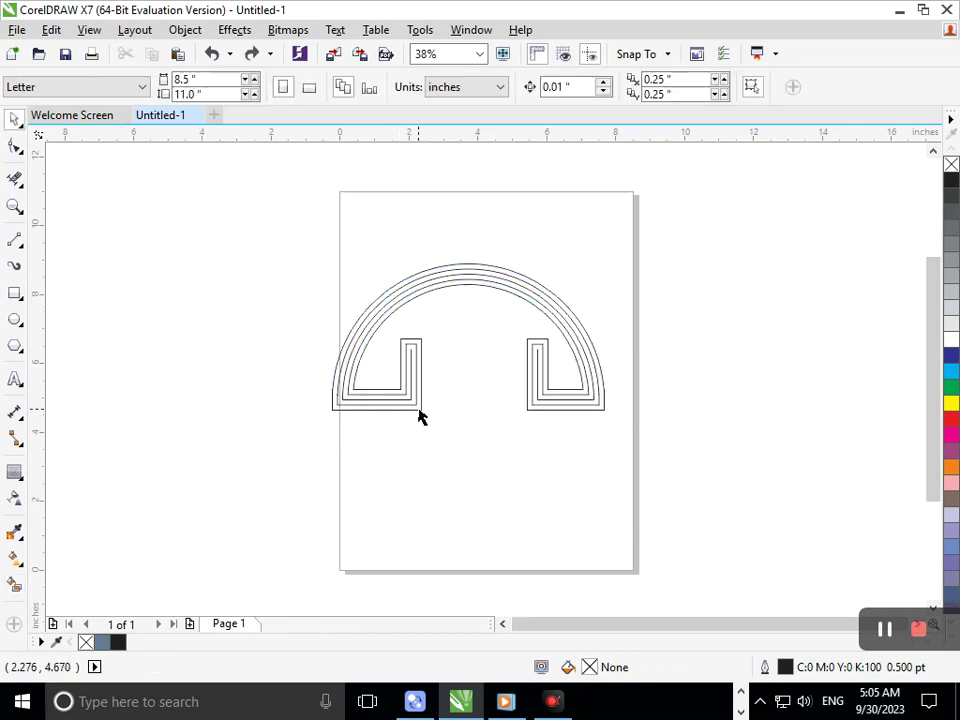
left_click_drag(418, 410, 416, 441)
key("ctrl+z")
left_click(618, 86)
left_click(638, 372)
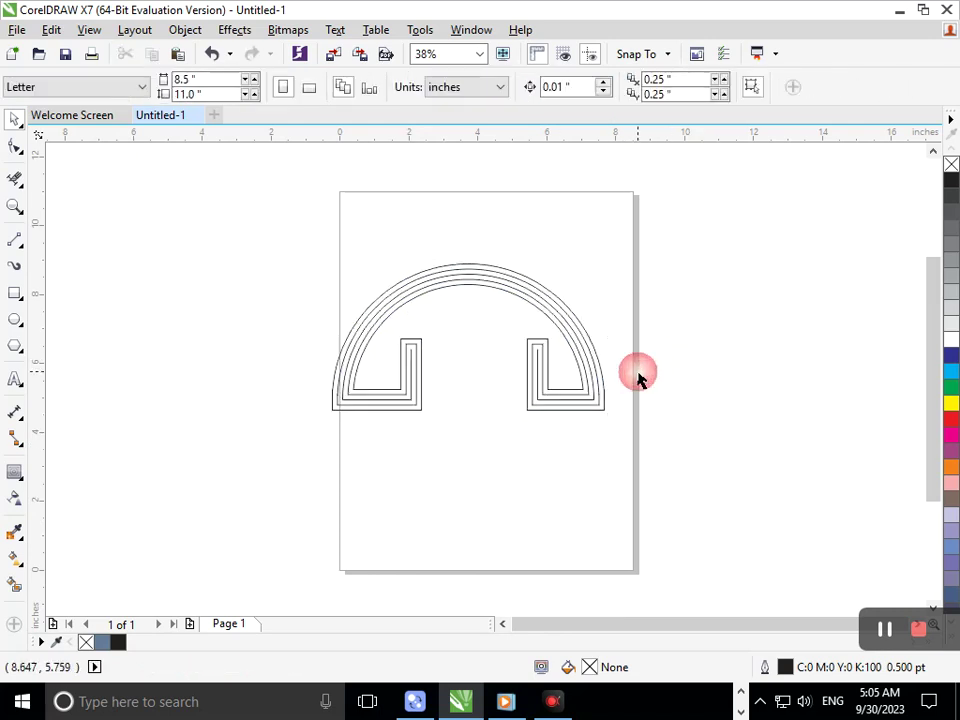
Smart Fill the outermost and innermost border bands between the contour lines with blue-gray (C40 M20 Y0 K40)
scroll(343, 371, "up", 5)
left_click(15, 580)
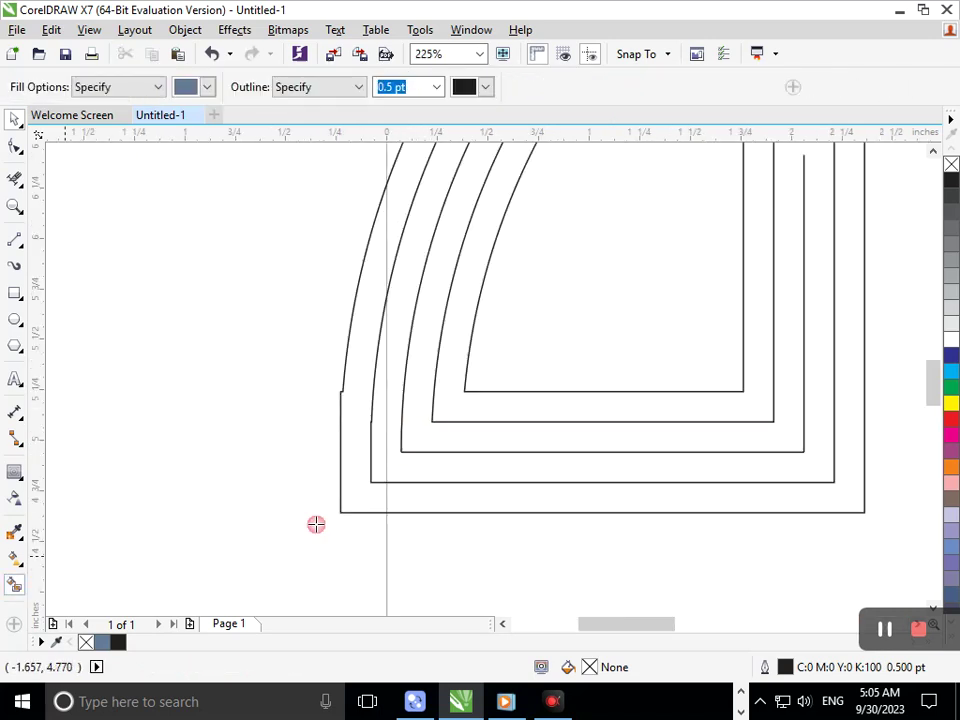
left_click(452, 470)
key("ctrl+z")
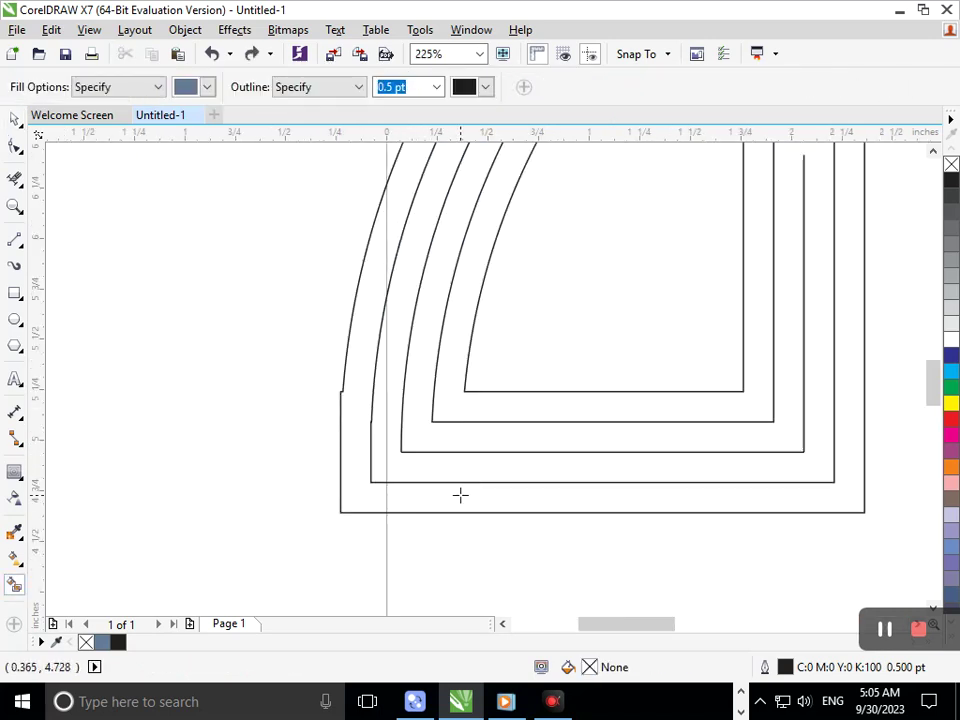
left_click(460, 497)
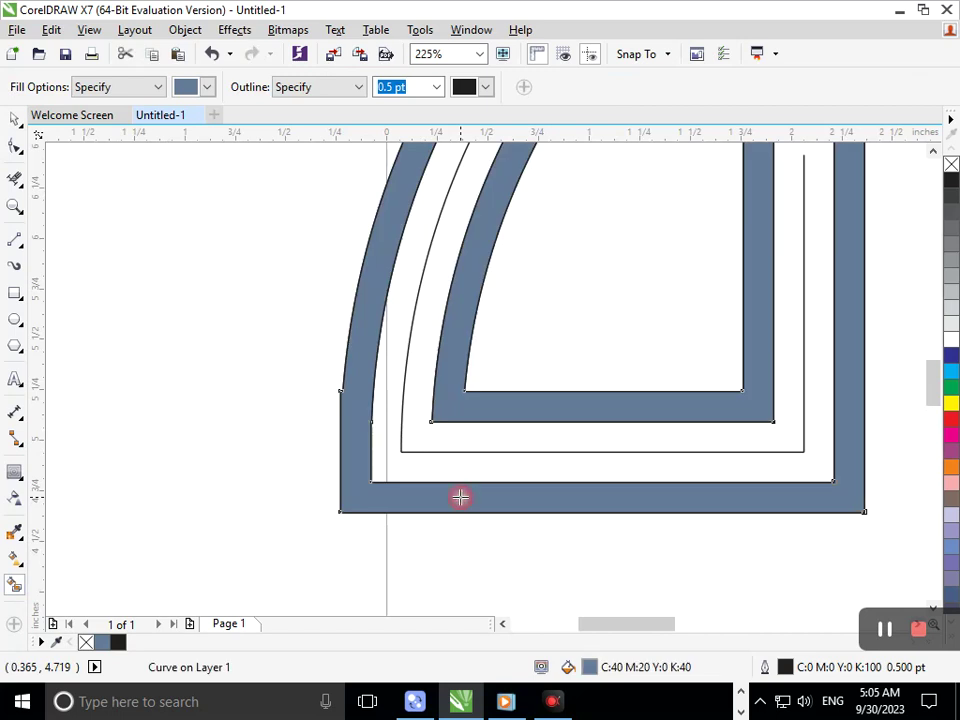
left_click(497, 448)
key("ctrl+z")
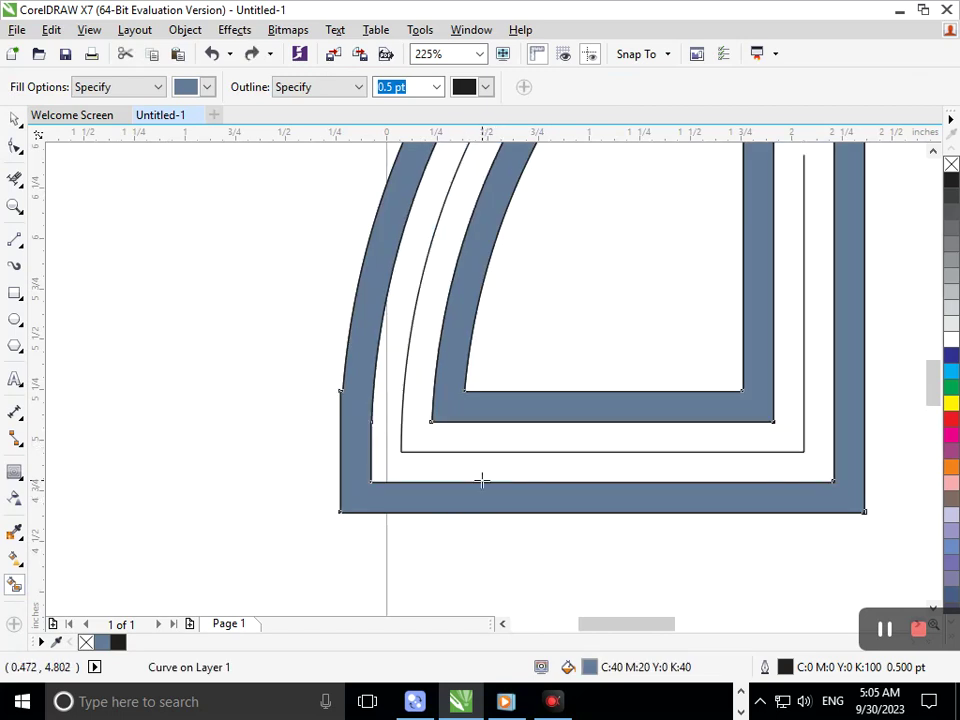
key("shift+F4")
left_click(15, 120)
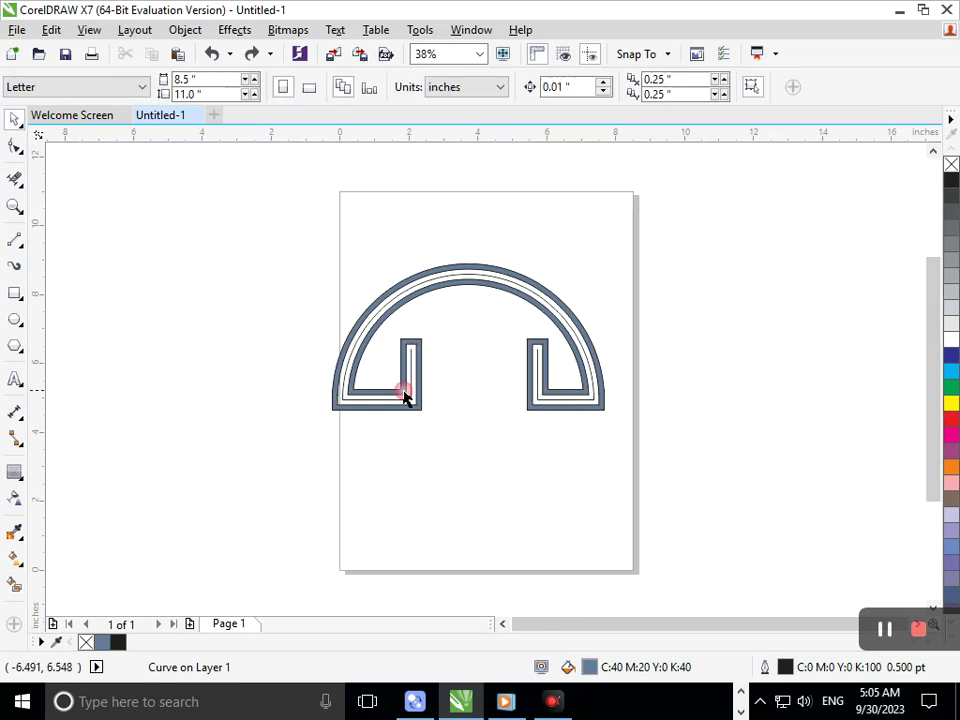
scroll(381, 400, "up", 4)
left_click(386, 516)
left_click_drag(386, 516, 354, 525)
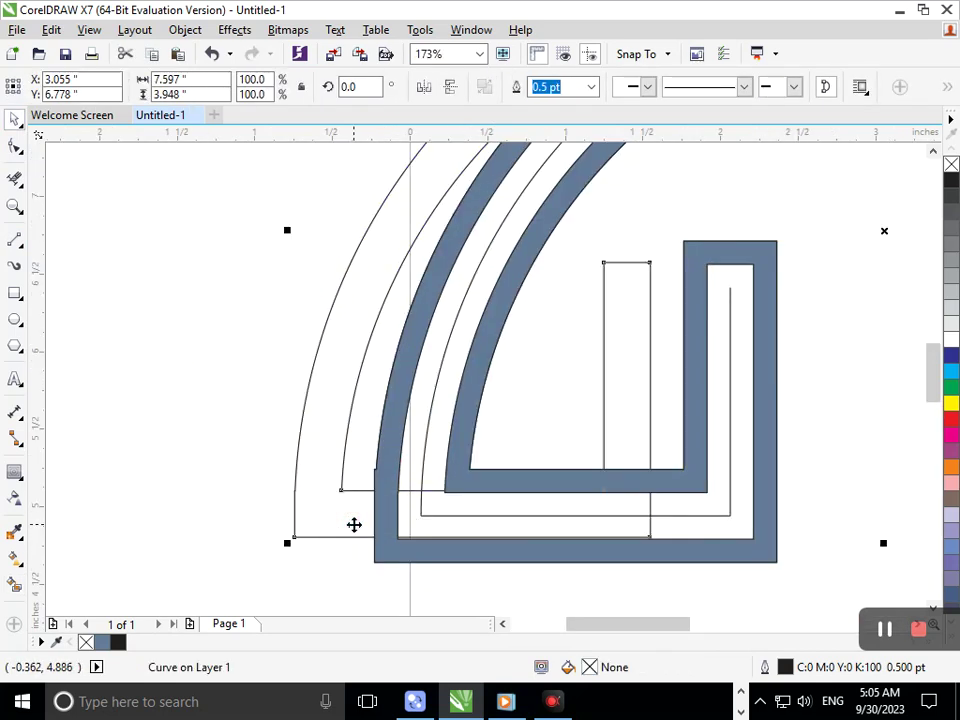
key("ctrl+z")
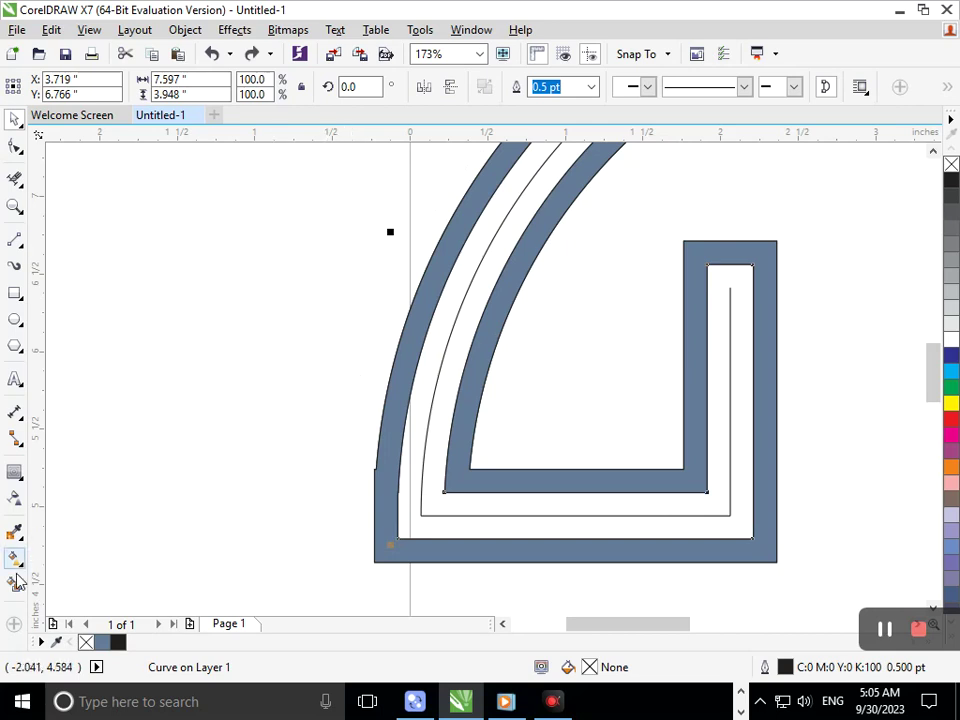
Extend the left vertical centre line's top node upward past the inner contour's end with the Shape tool
left_click(15, 146)
left_click(730, 295)
left_click_drag(731, 294, 731, 244)
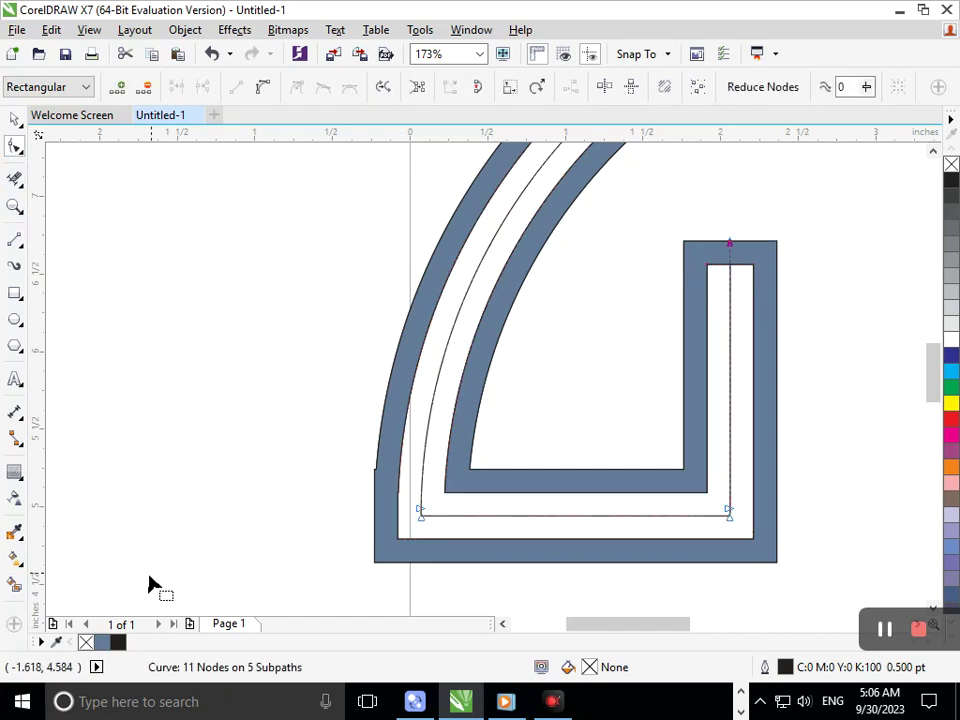
left_click(15, 583)
left_click(429, 484)
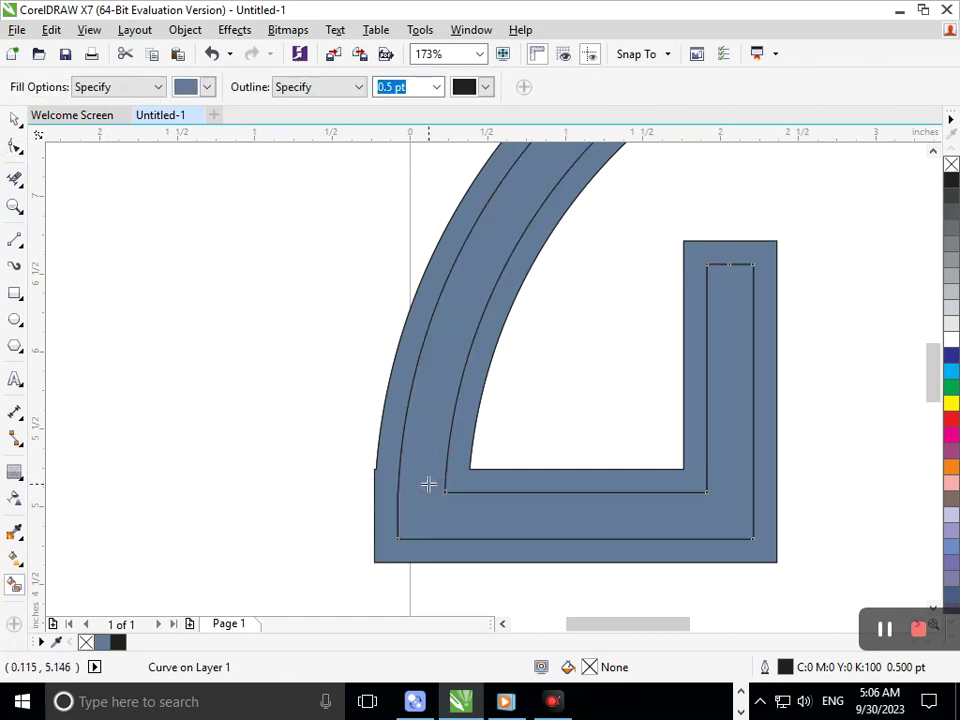
scroll(538, 506, "down", 5)
scroll(567, 355, "up", 6)
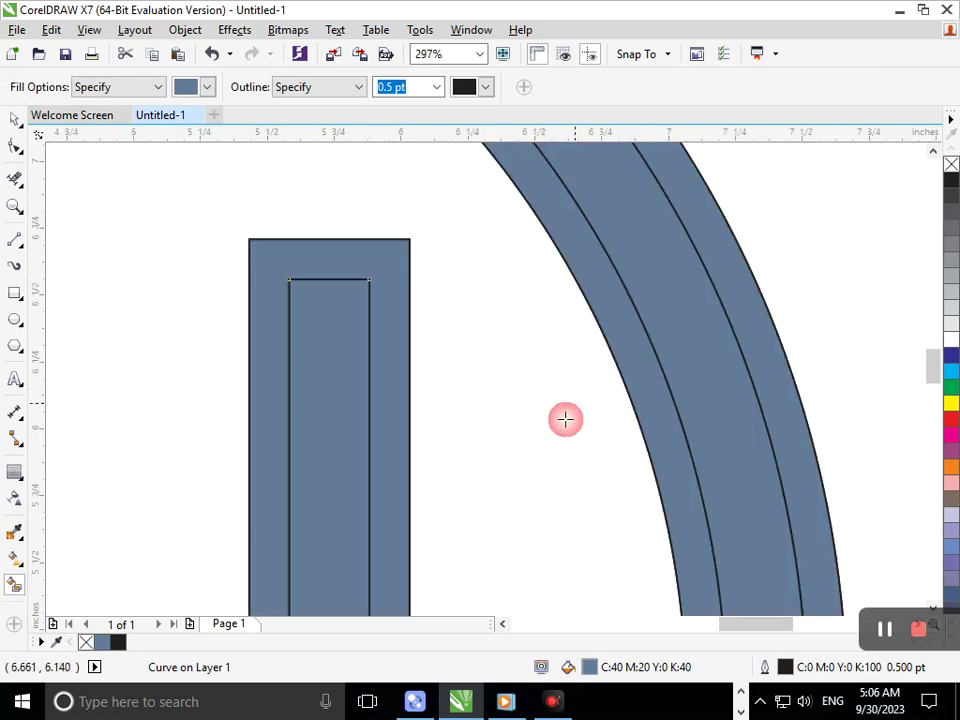
key("ctrl+z")
Extend the right centre line's top node past the inner contour's end, and Smart Fill the middle band's outer half blue-gray
left_click(15, 147)
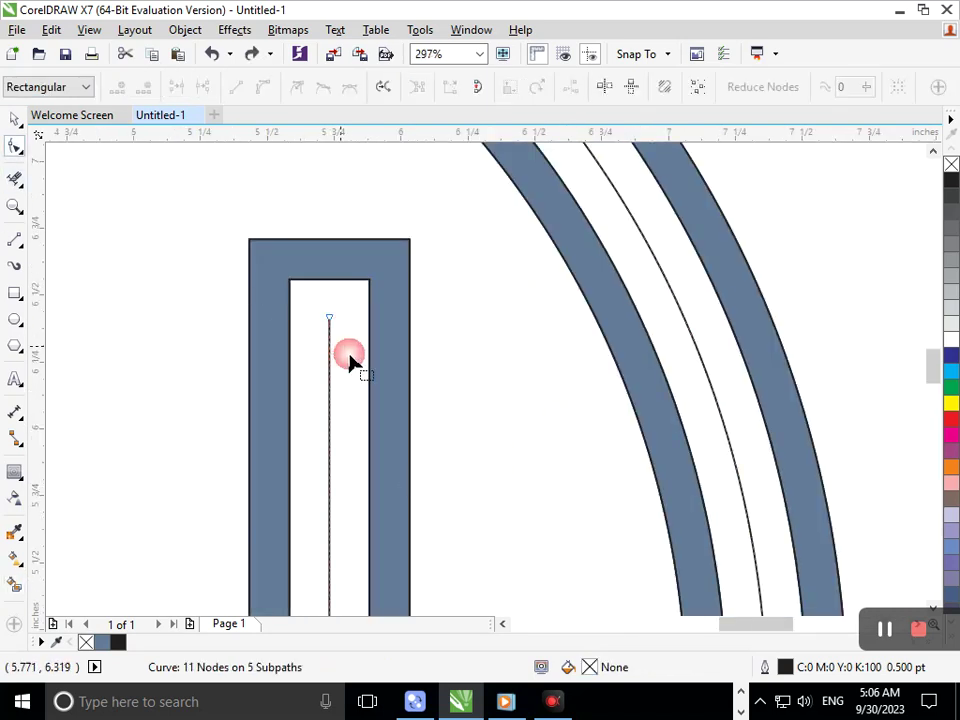
left_click_drag(329, 320, 333, 268)
left_click(12, 583)
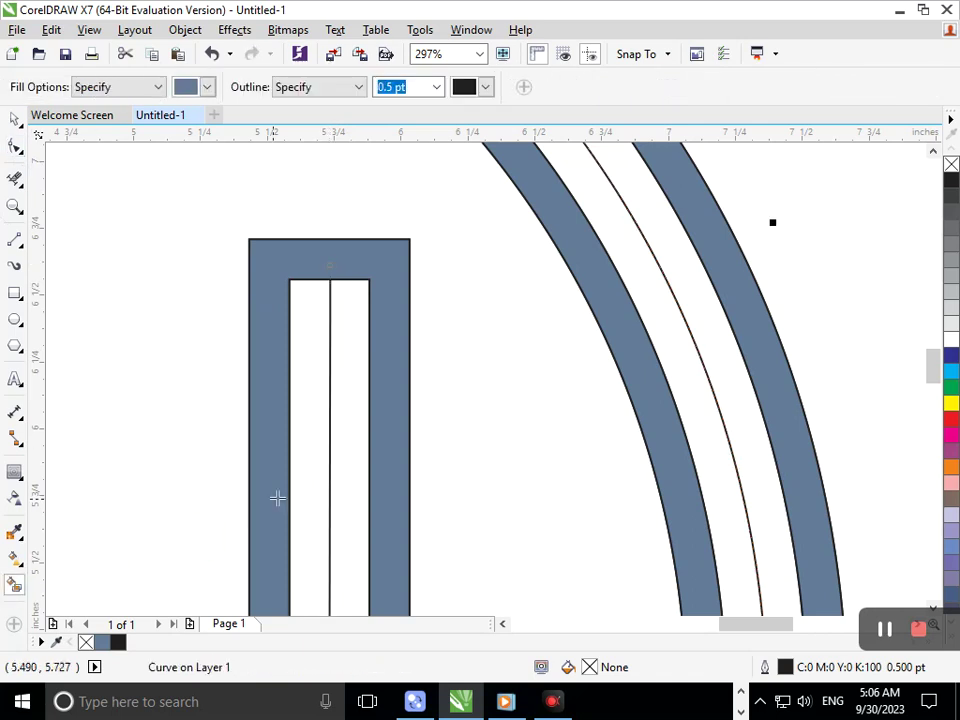
left_click(303, 492)
key("shift+F4")
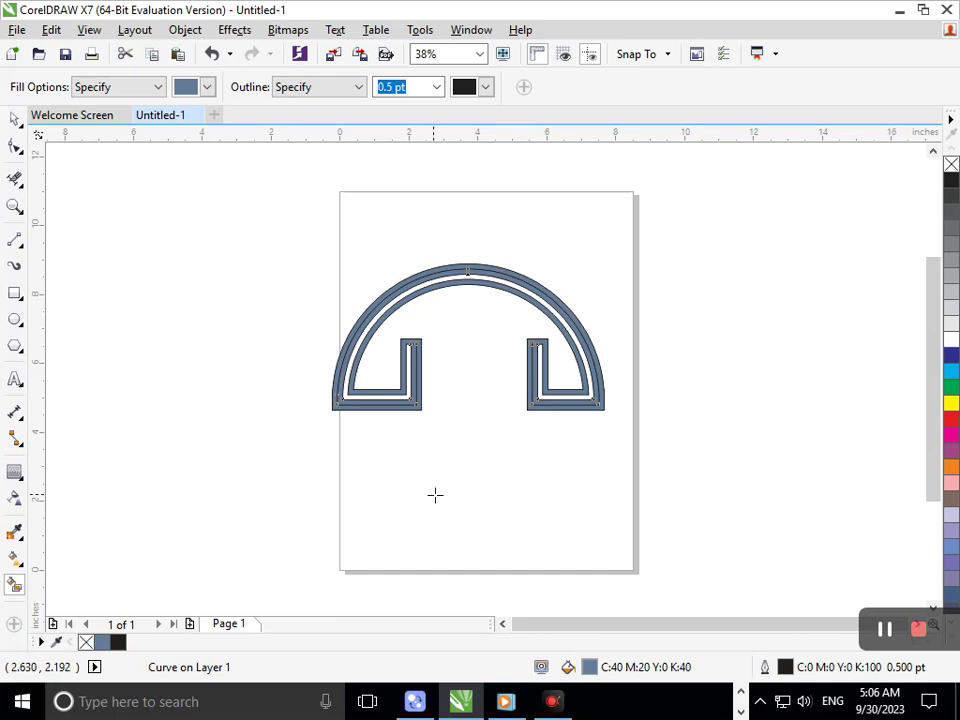
Smart Fill the outermost and innermost border bands again and colour the new shape dark blue (C100 M100 Y0 K0)
scroll(386, 407, "up", 2)
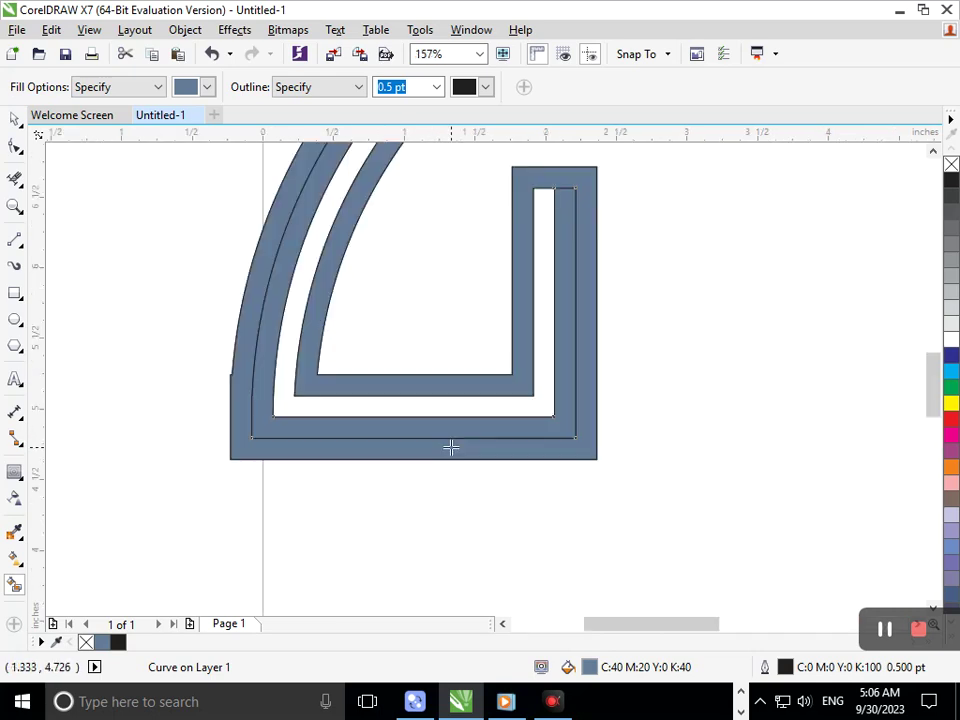
left_click(523, 385)
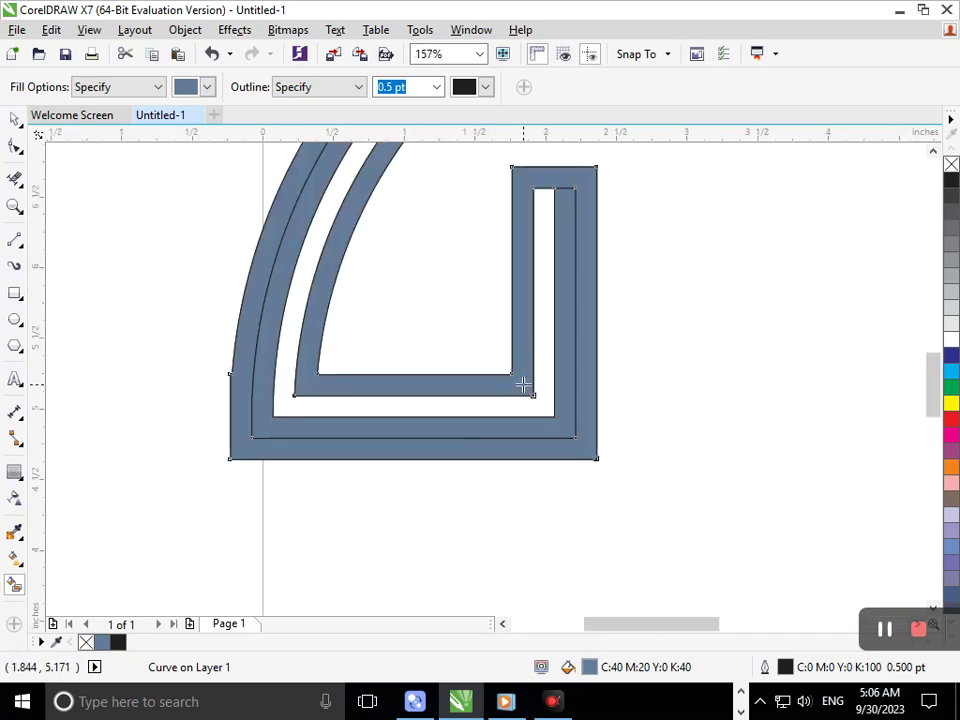
scroll(523, 385, "down", 1)
left_click(951, 355)
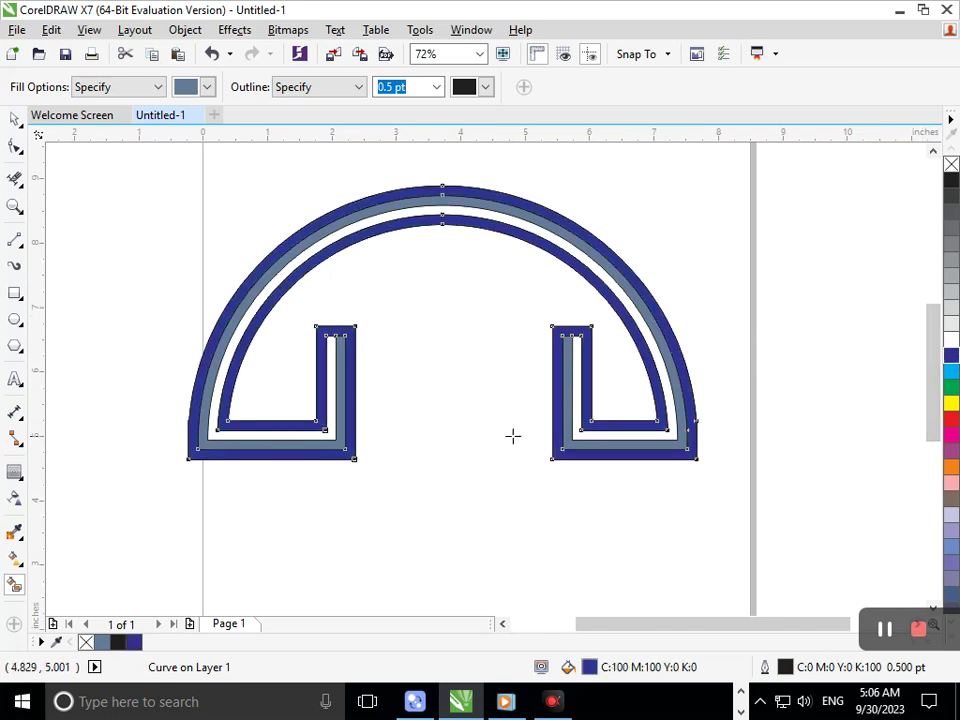
Smart Fill both halves of the middle band, colouring the outer half white and the inner half orange (C0 M60 Y100 K0)
left_click(589, 446)
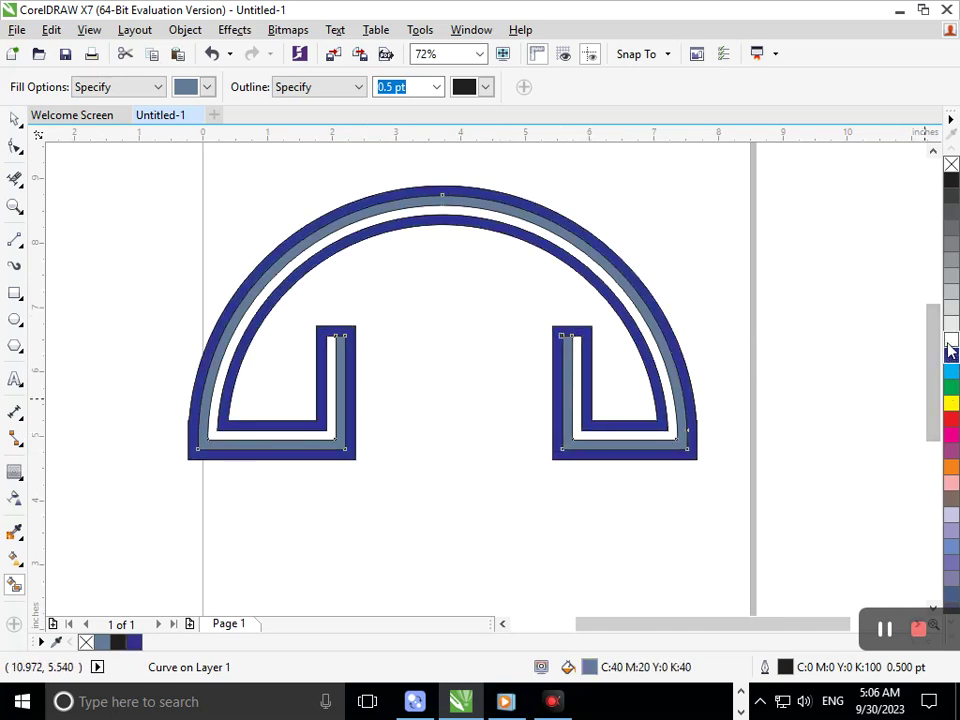
left_click(950, 340)
left_click(658, 429)
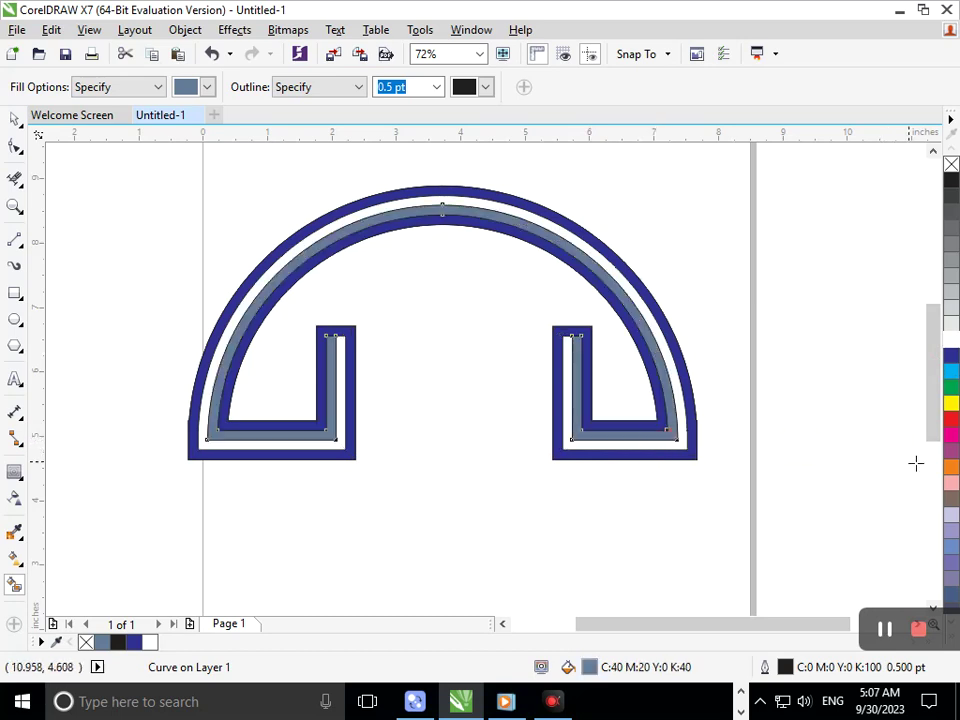
left_click(949, 467)
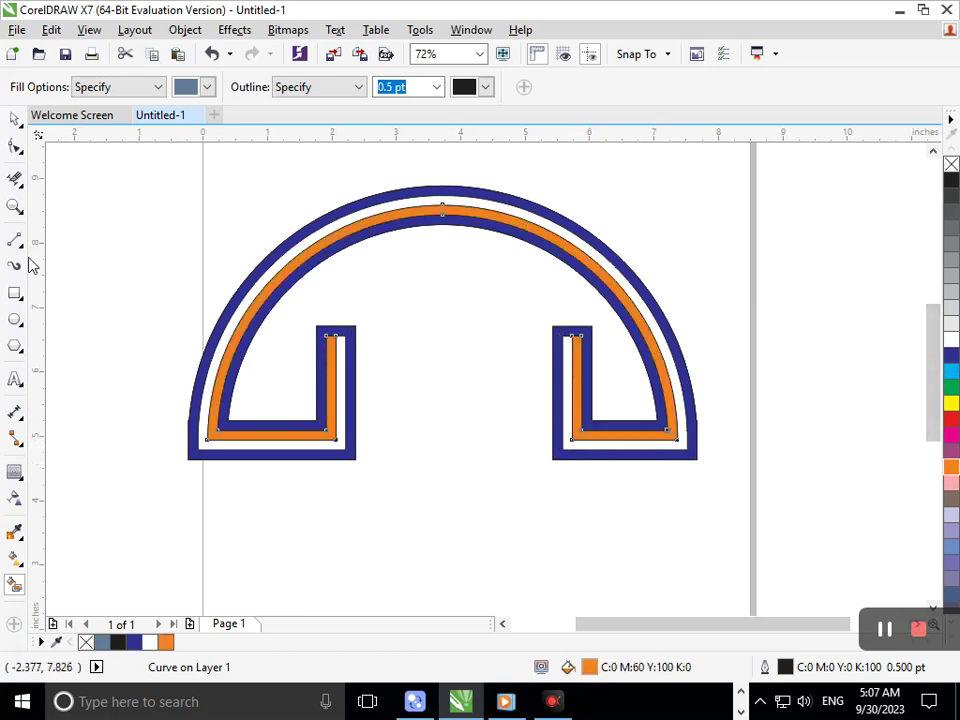
Select all objects of the half-circle frame and mirror a copy of them straight down to complete the circle
left_click(14, 119)
left_click(338, 405)
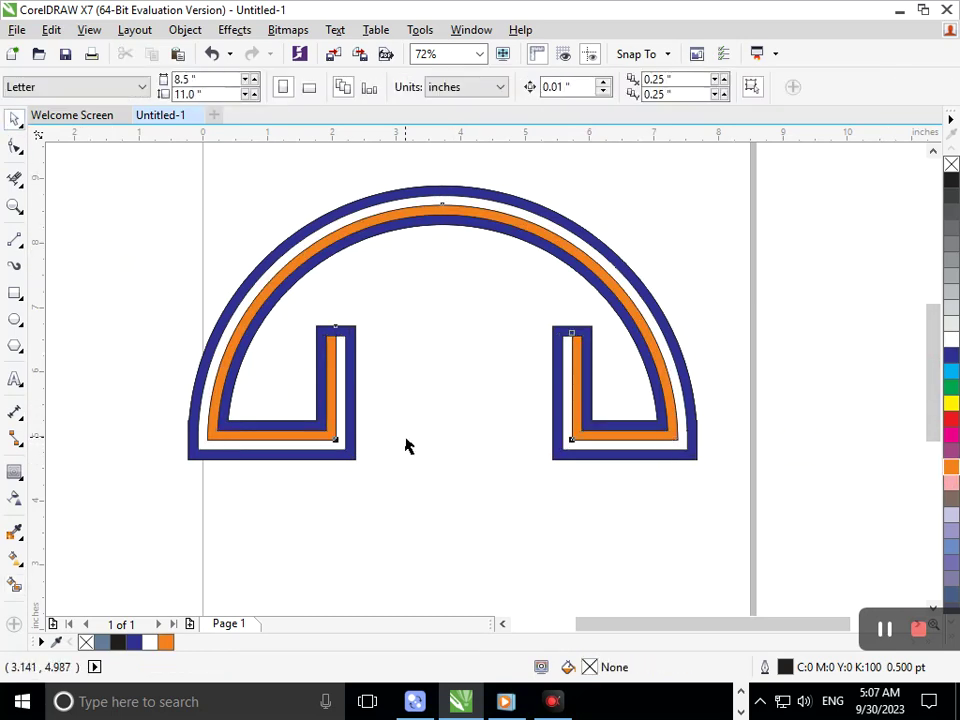
scroll(490, 397, "down", 1)
left_click(465, 463)
left_click_drag(273, 253, 690, 480)
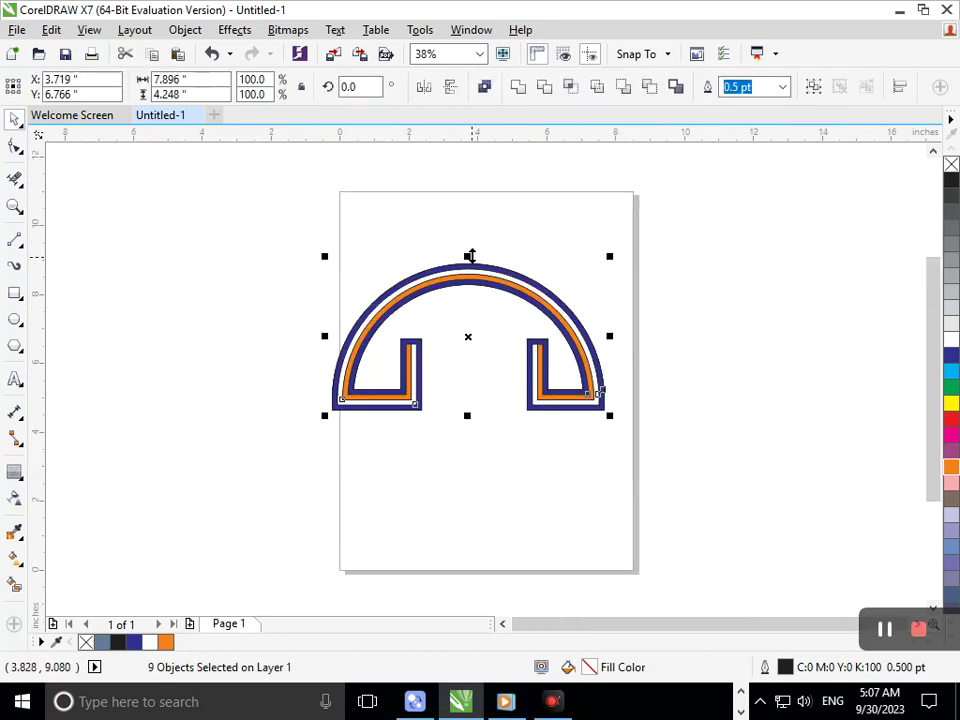
left_click_drag(474, 261, 499, 487)
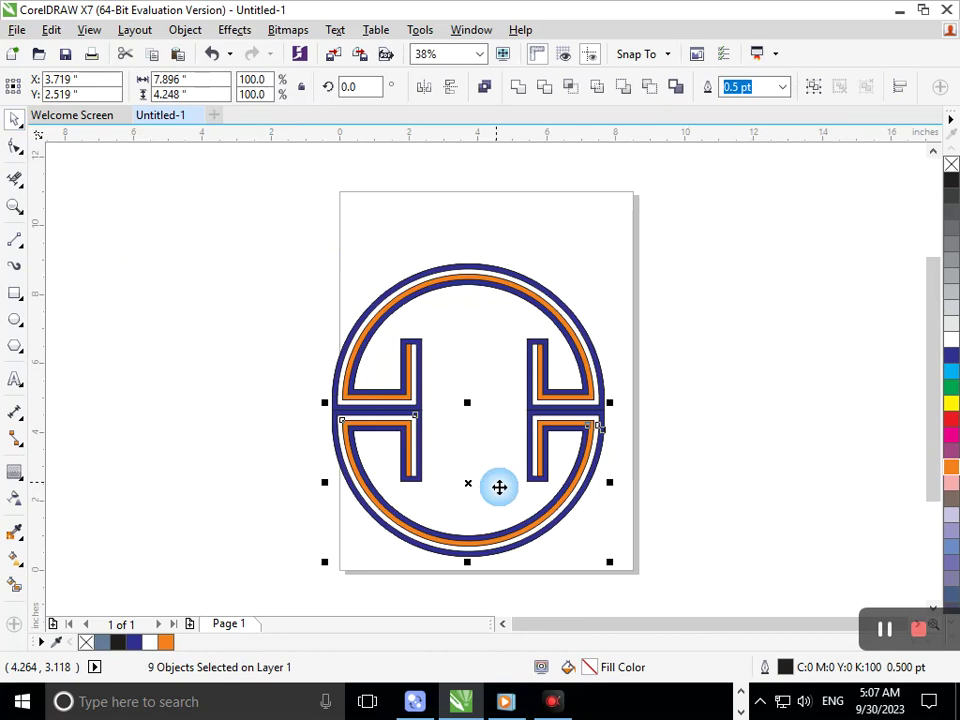
Nudge the mirrored half down to Y 2.469 inches, leaving a narrow gap between the two halves
key("Down")
key("Down")
key("Down")
key("Down")
key("Down")
key("Down")
key("Down")
key("Down")
key("Down")
key("Down")
key("Down")
key("Down")
key("Down")
key("Down")
key("Down")
key("Down")
key("Down")
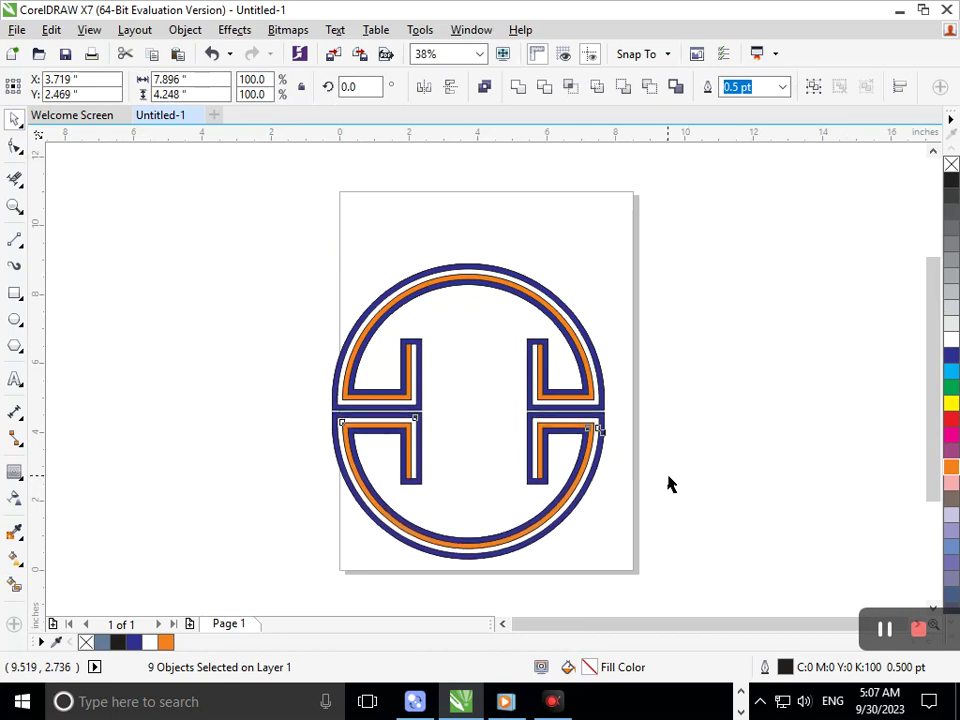
Add artistic text reading "Graphic" and "Designing" on two lines in the empty area beside the frame
left_click(683, 418)
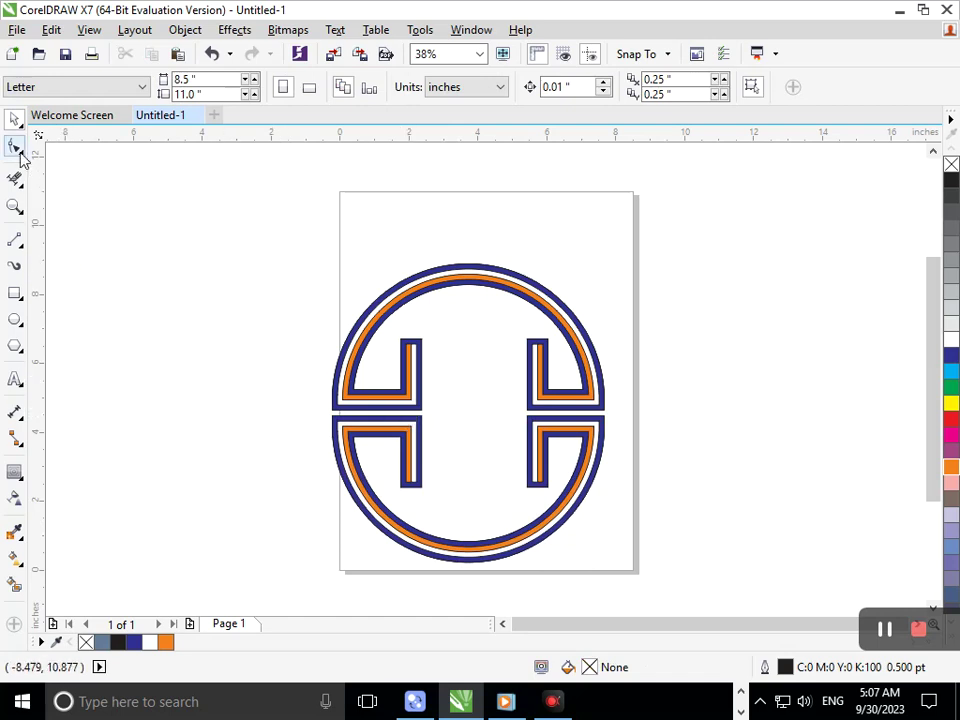
left_click(110, 272)
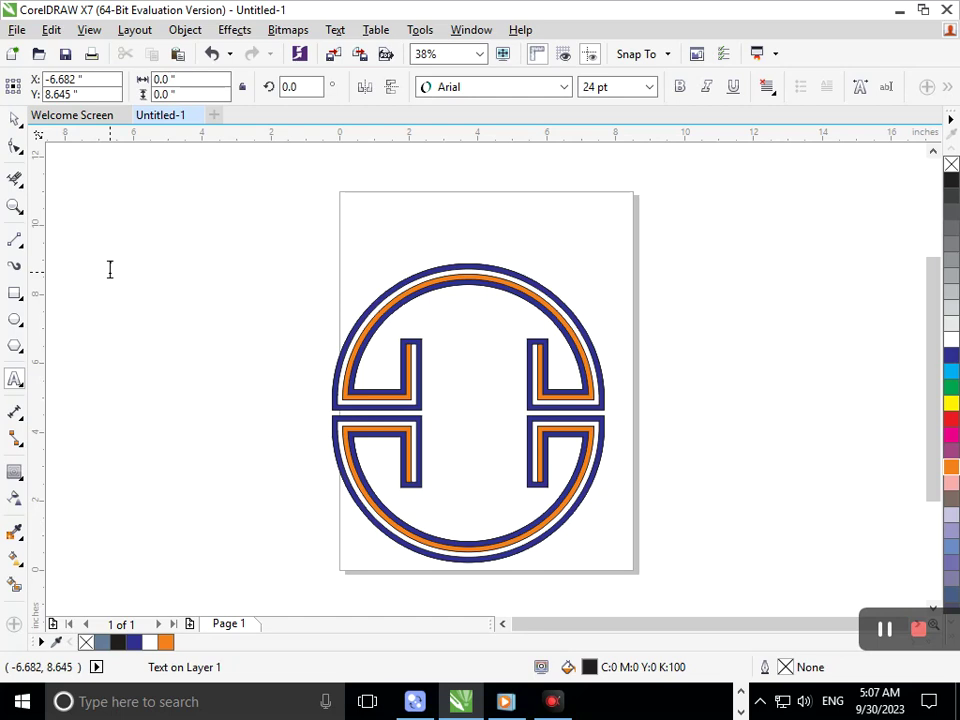
left_click(111, 272)
type("Graphic")
key("Return")
type("Des")
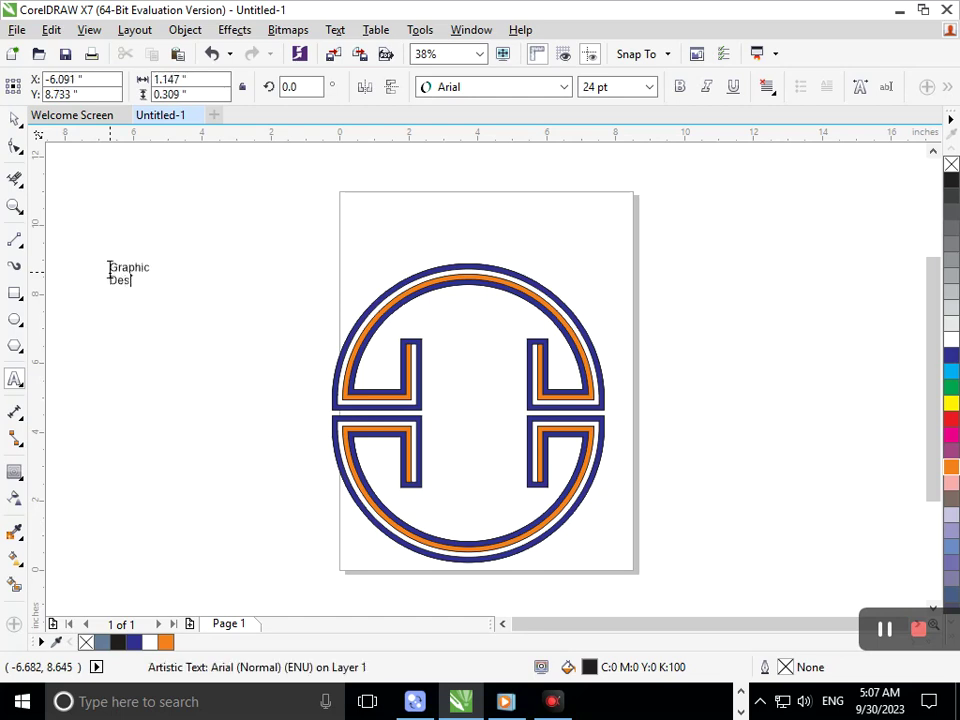
type("igning")
key("ctrl+space")
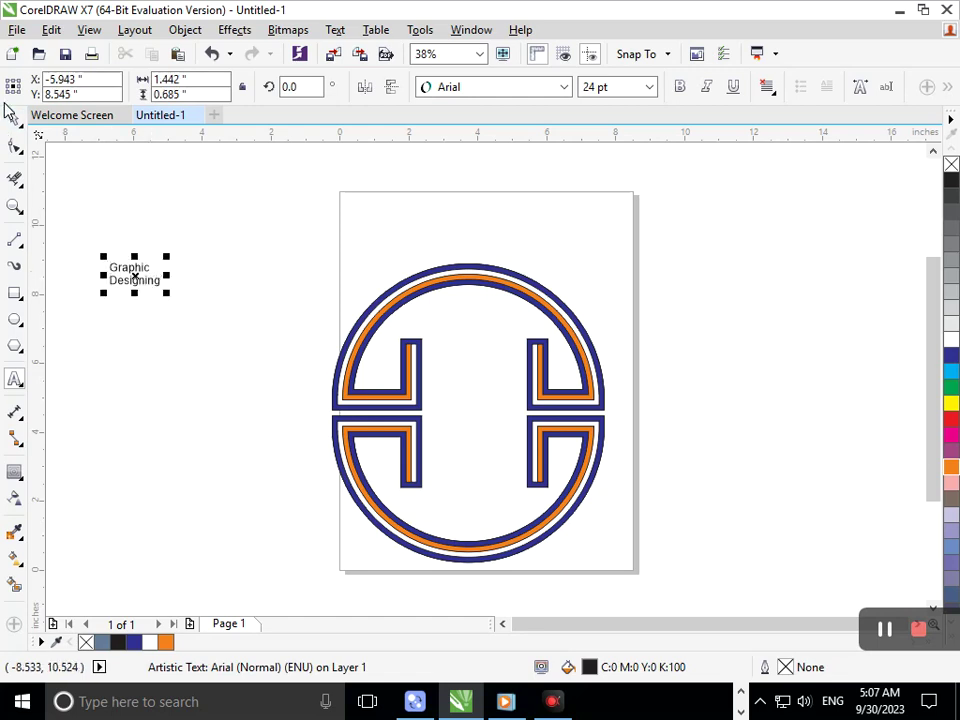
Place the text in the centre of the frame, enlarge it to about 37 pt and widen its line spacing
left_click_drag(128, 270, 520, 447)
left_click(656, 486)
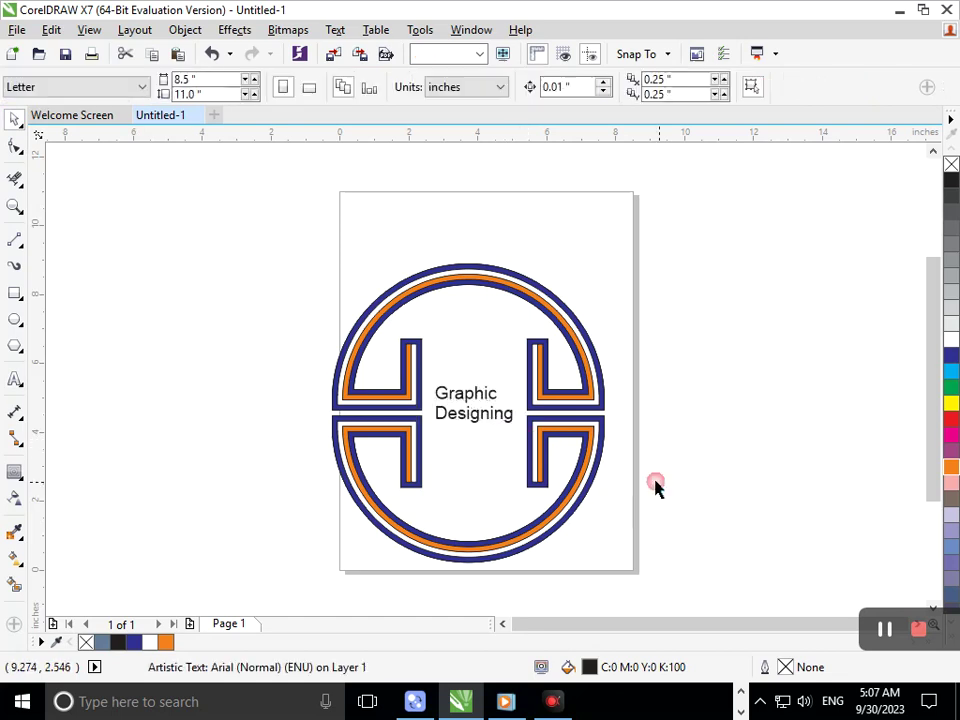
left_click(474, 422)
left_click(15, 148)
left_click_drag(429, 426, 429, 437)
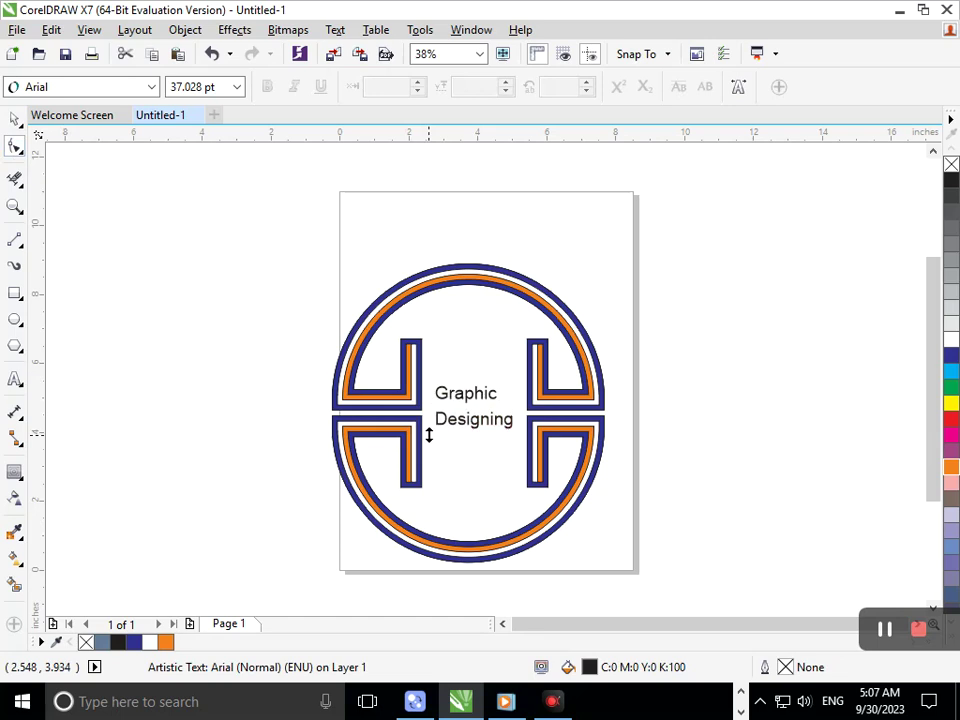
left_click(16, 121)
left_click(462, 428)
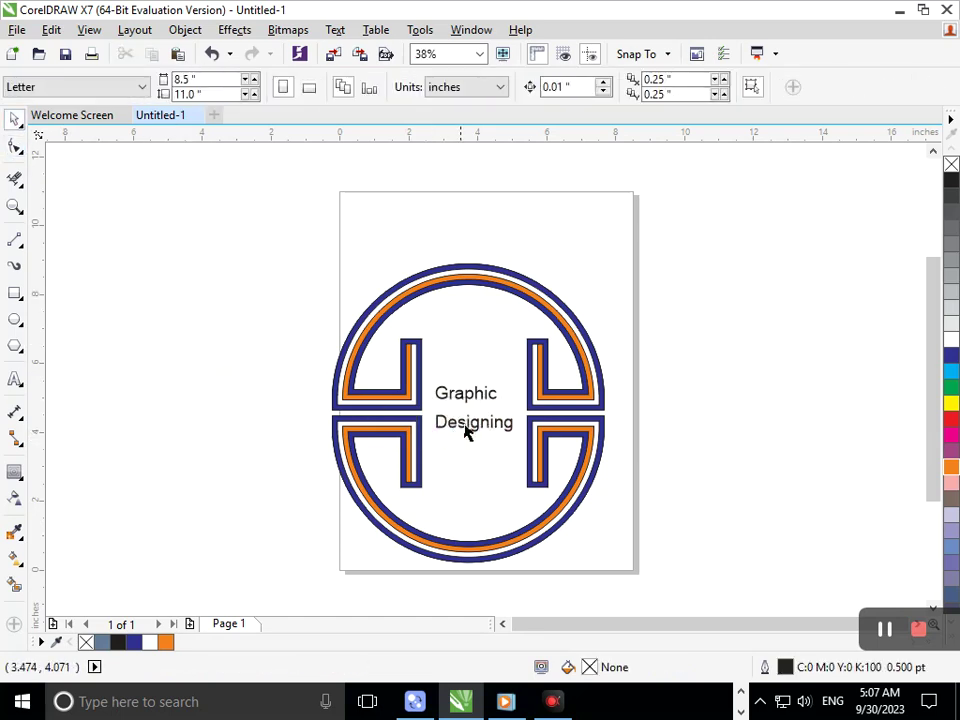
Indent the first line of the text with a space to centre "Graphic" above "Designing"
left_click(436, 405)
left_click(15, 146)
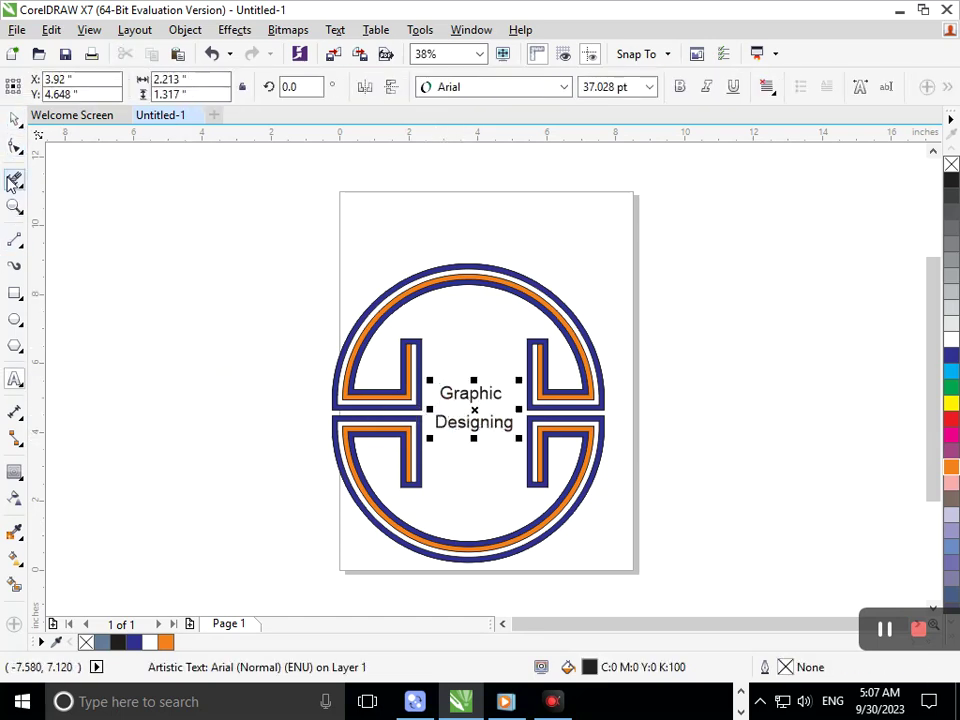
left_click(99, 308)
key("space")
left_click(467, 430)
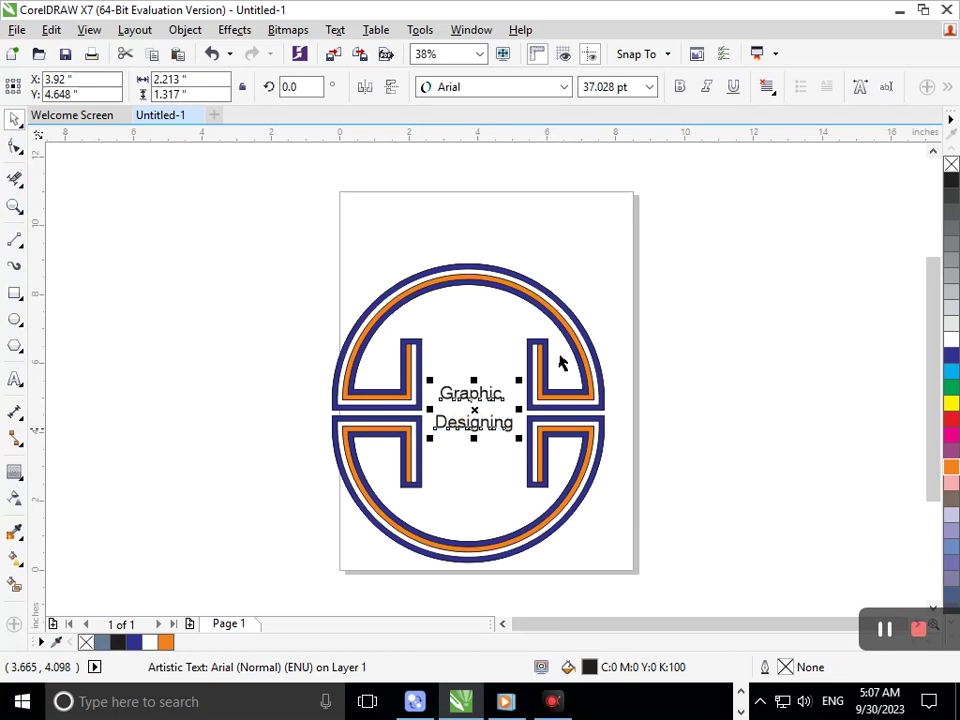
Make the text bold, scale it down to about 35 pt and position it midway between the two frame halves
left_click(679, 88)
left_click(662, 508)
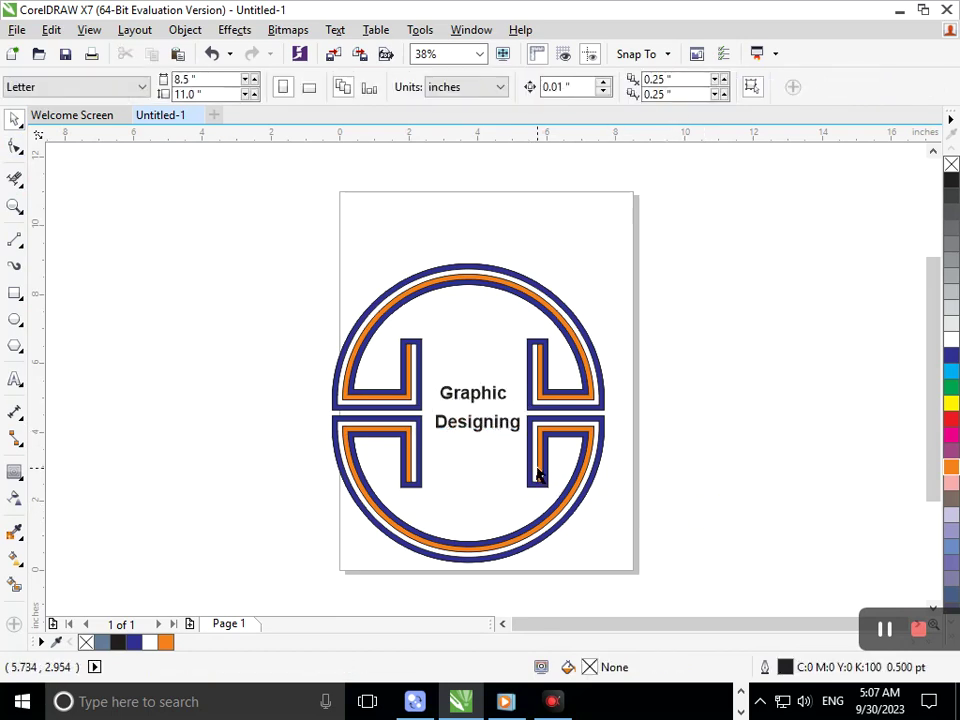
left_click(490, 433)
left_click_drag(431, 437, 454, 435)
left_click(698, 459)
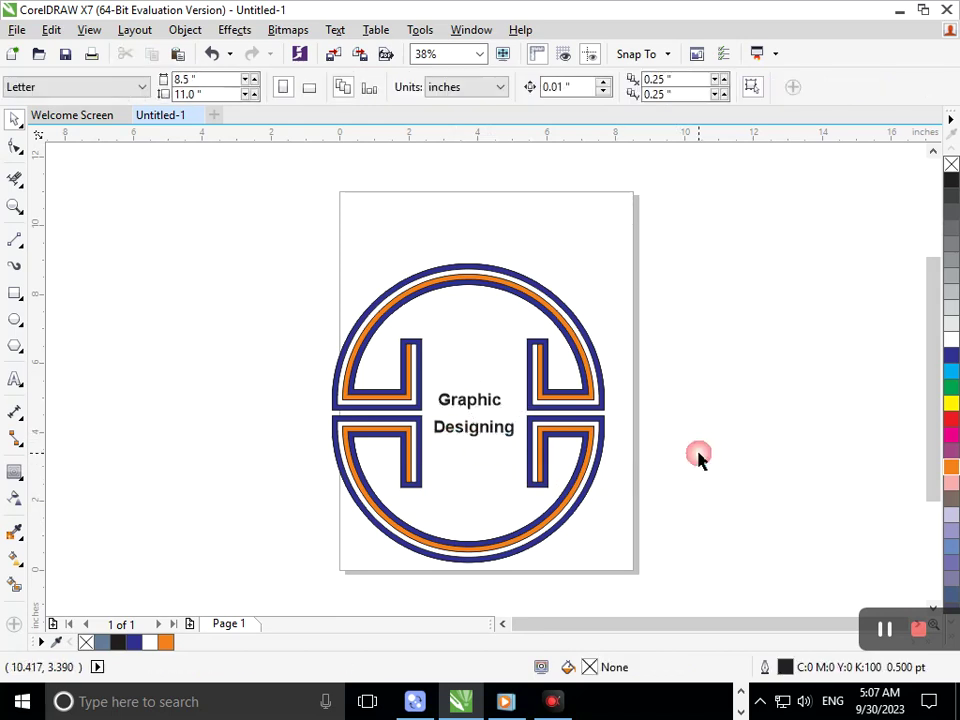
left_click(507, 437)
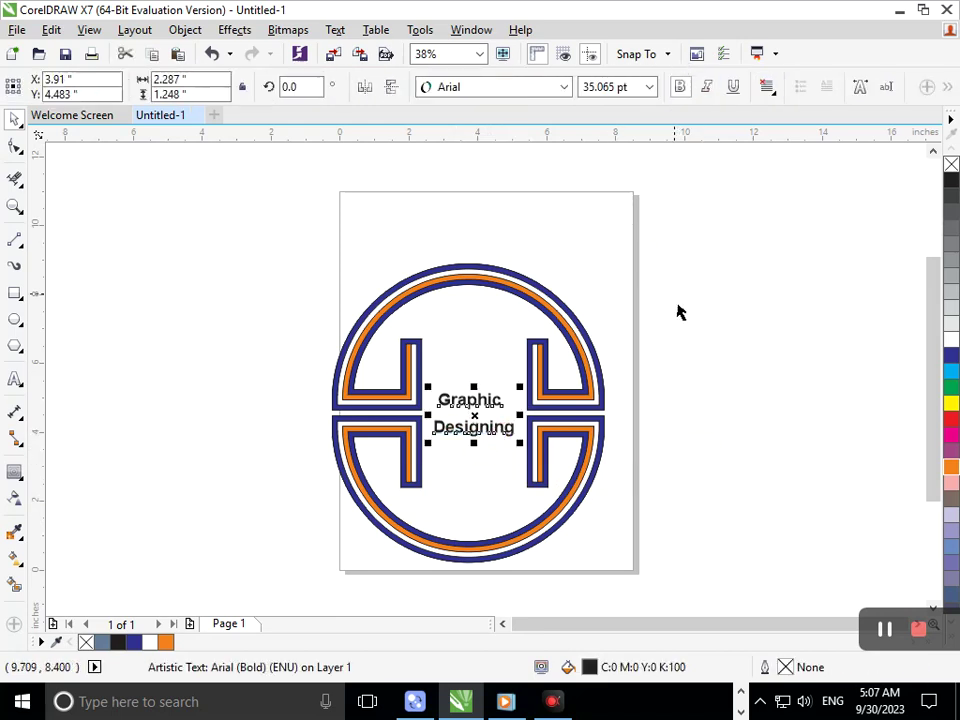
left_click(671, 349)
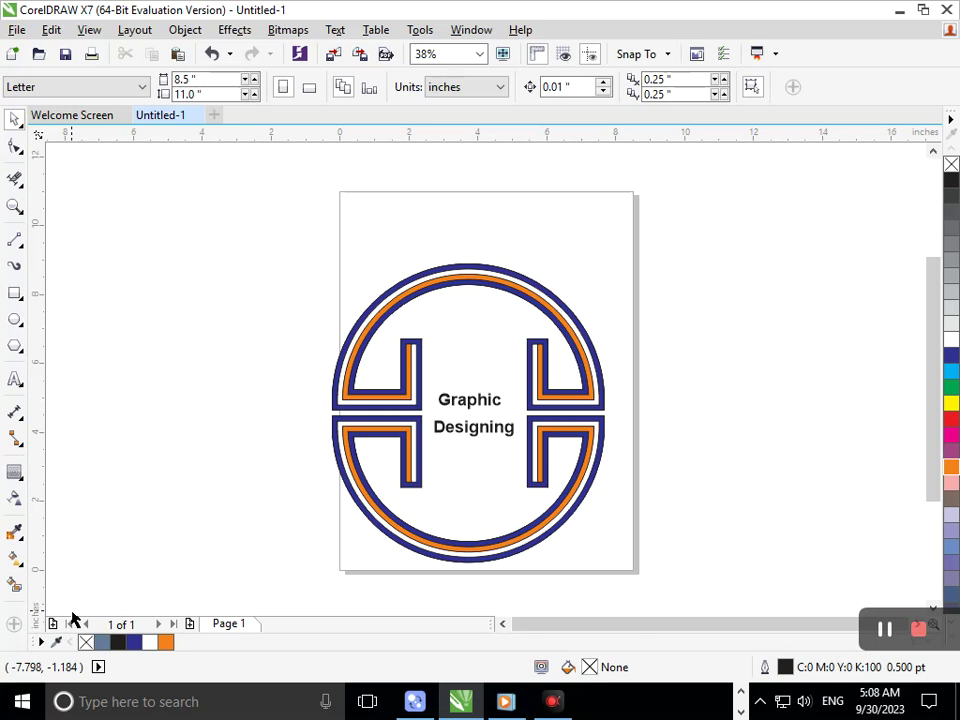
Shift the bold word "Graphic" slightly right within the text to centre it over "Designing" again
double_click(452, 414)
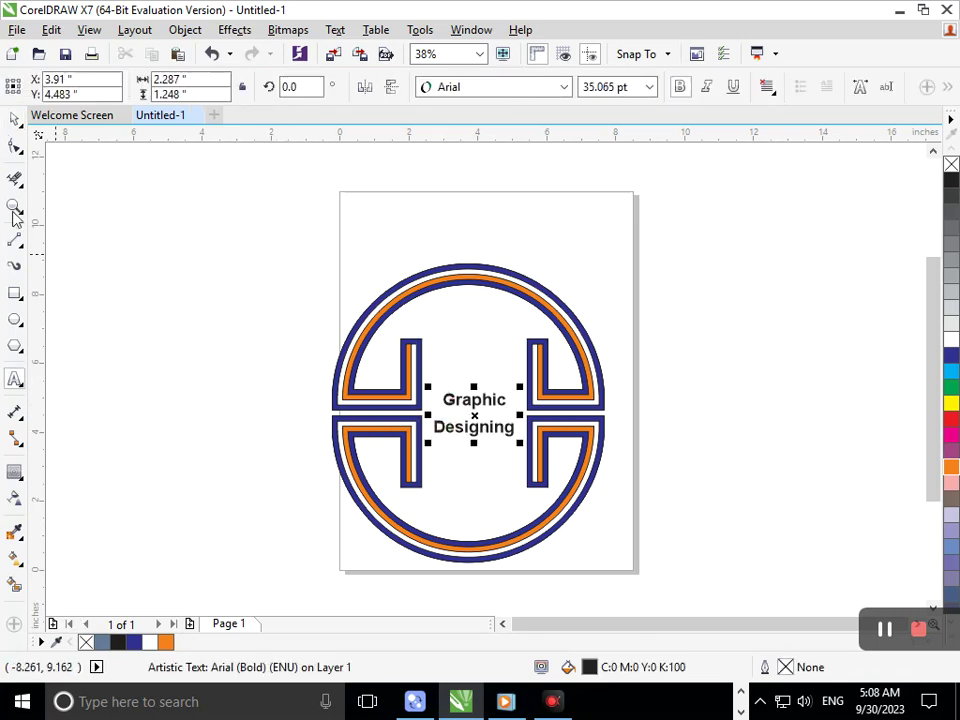
left_click(15, 119)
left_click(110, 362)
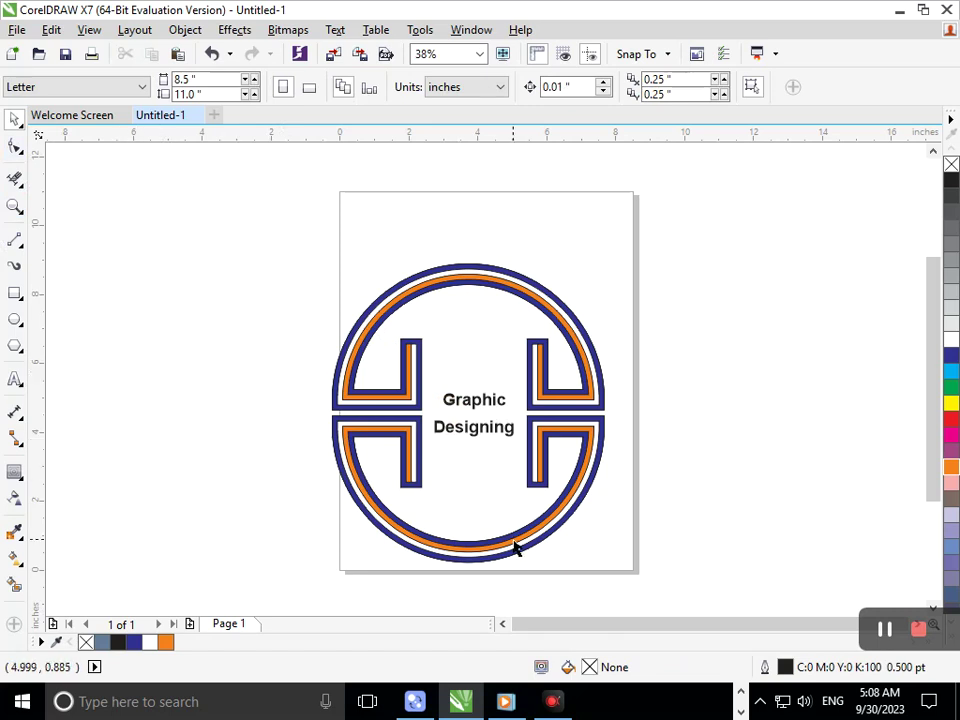
scroll(392, 315, "down", 2)
scroll(601, 495, "up", 3)
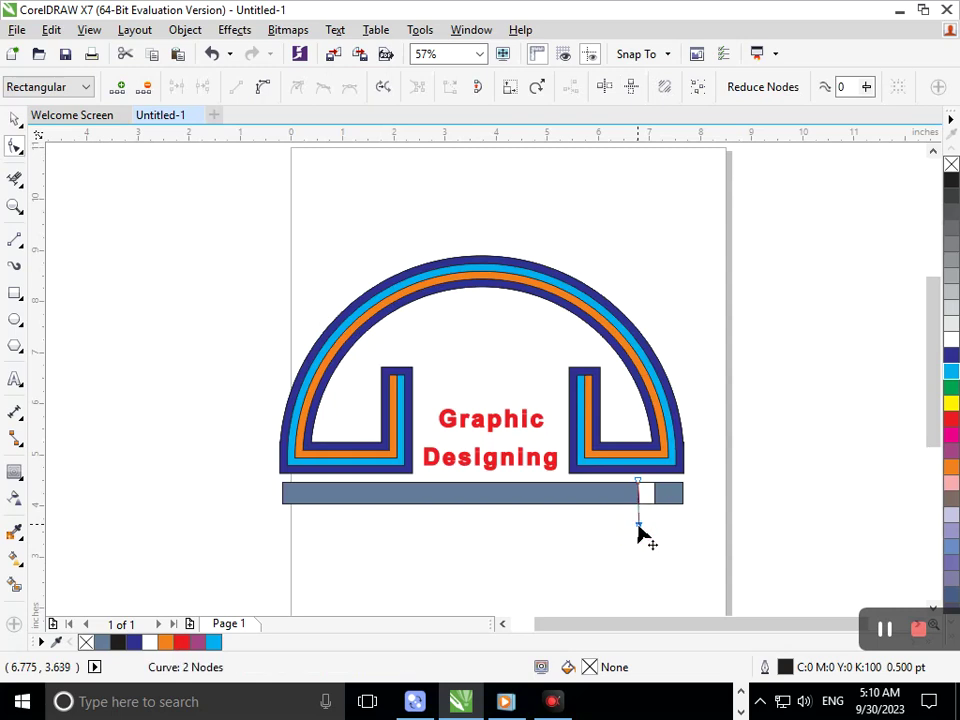
Delete the upper and lower edge segments of the white gap between the long bar and the small block
left_click(16, 180)
scroll(636, 476, "up", 5)
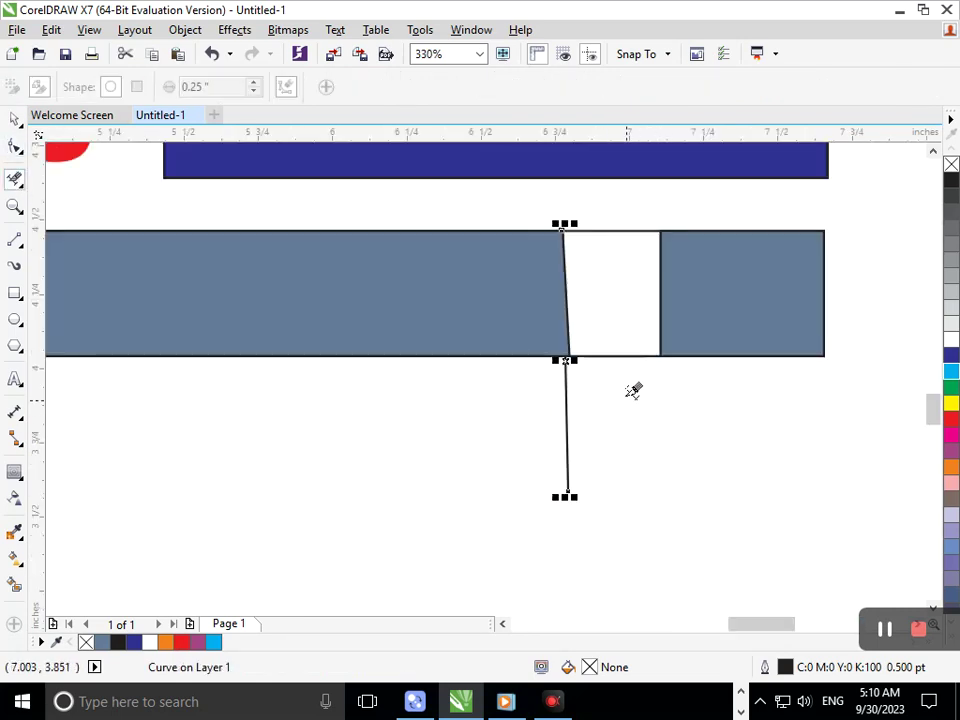
left_click(597, 355)
left_click(597, 232)
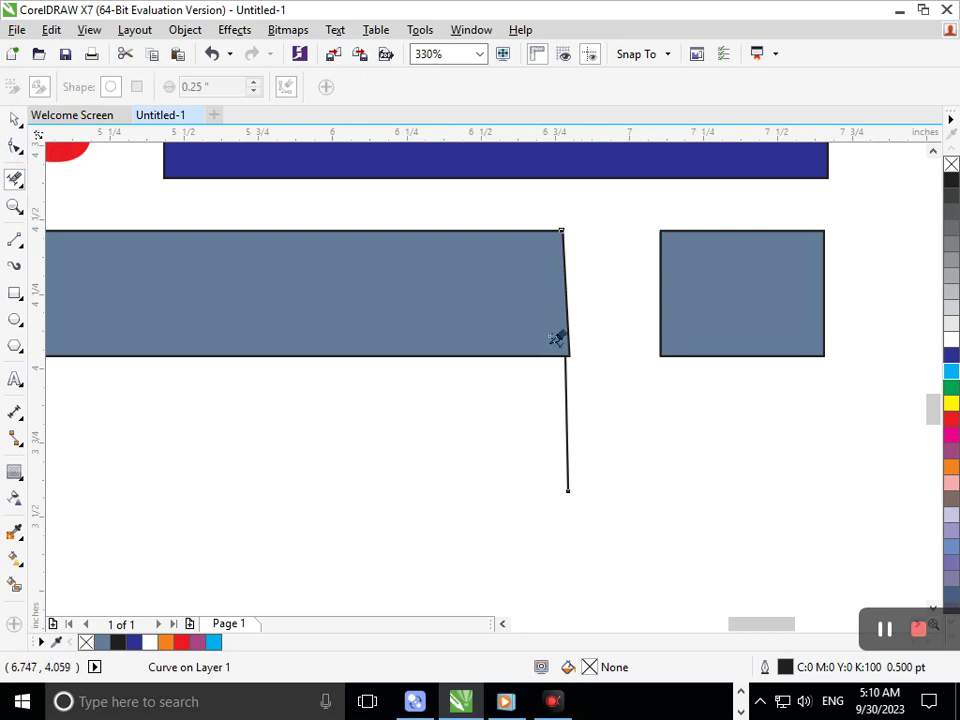
Move the lower right corner node of the long bar onto the cutting line to straighten the bar's end
key("F2")
left_click_drag(551, 330, 597, 381)
scroll(600, 376, "up", 6)
left_click(15, 146)
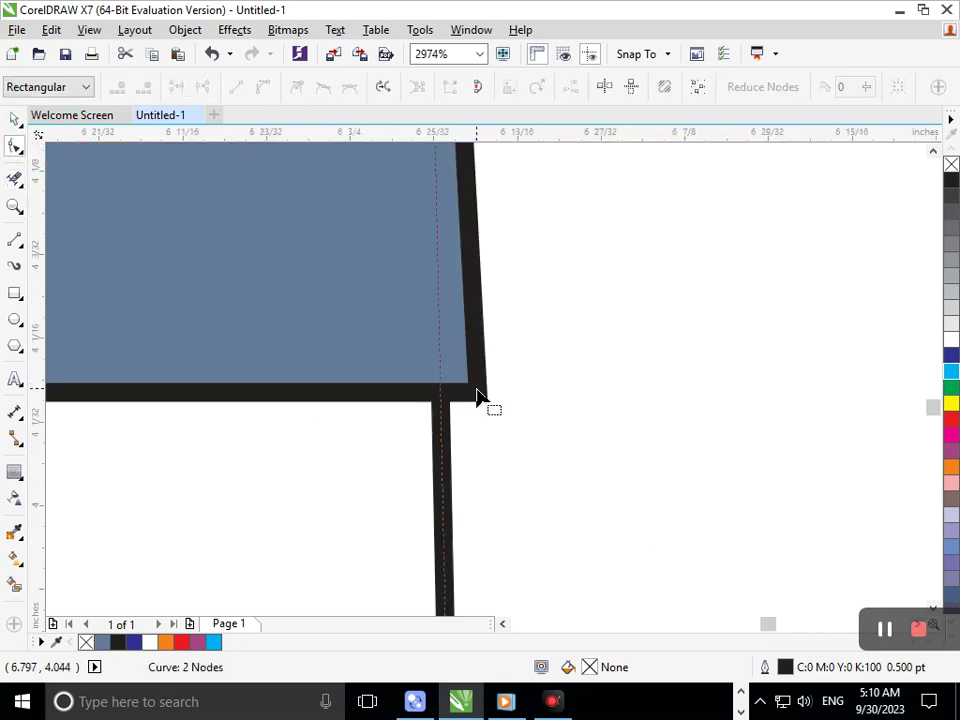
left_click(480, 398)
left_click(465, 399)
left_click_drag(441, 395, 441, 395)
key("F2")
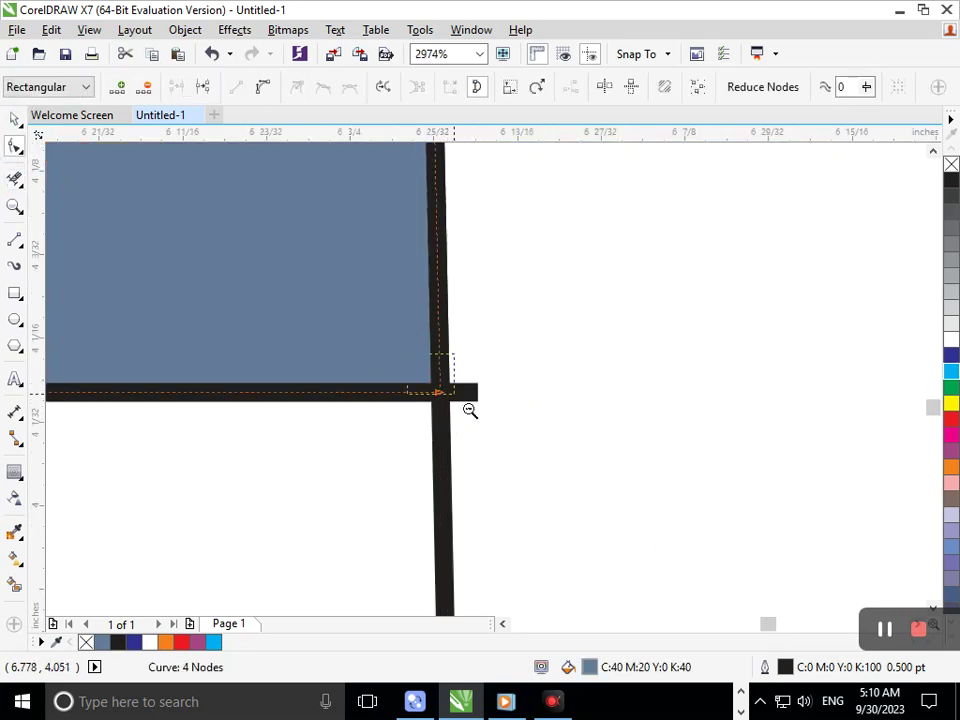
Delete the leftover stub beyond the bar's lower right corner and the cutting line hanging below it
key("F3")
key("F2")
left_click_drag(549, 336, 611, 388)
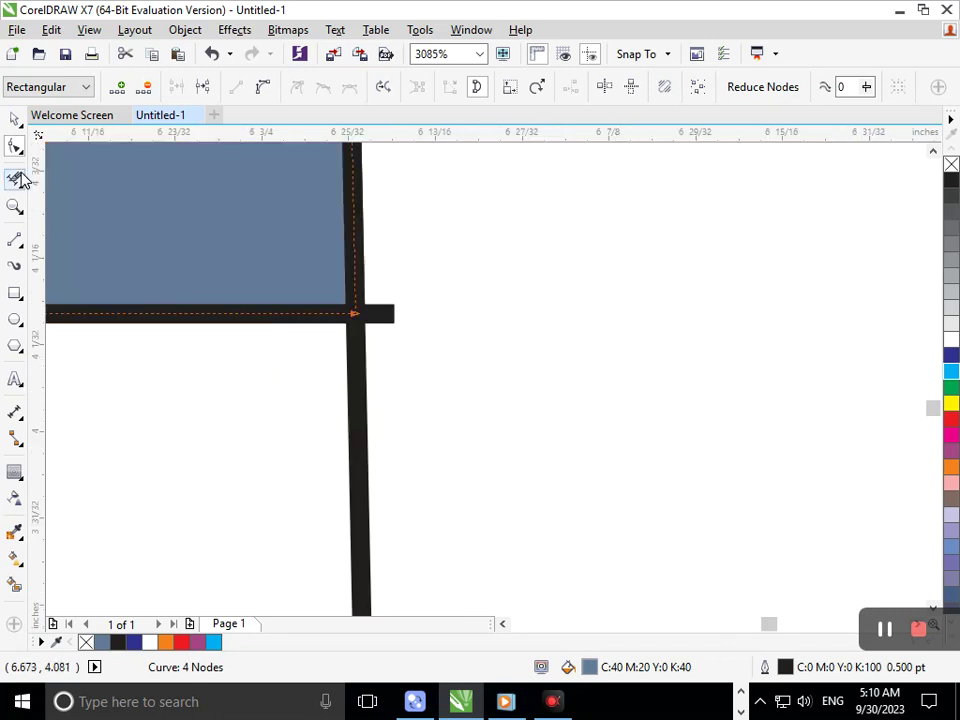
left_click(17, 178)
left_click(381, 312)
key("F3")
key("F3")
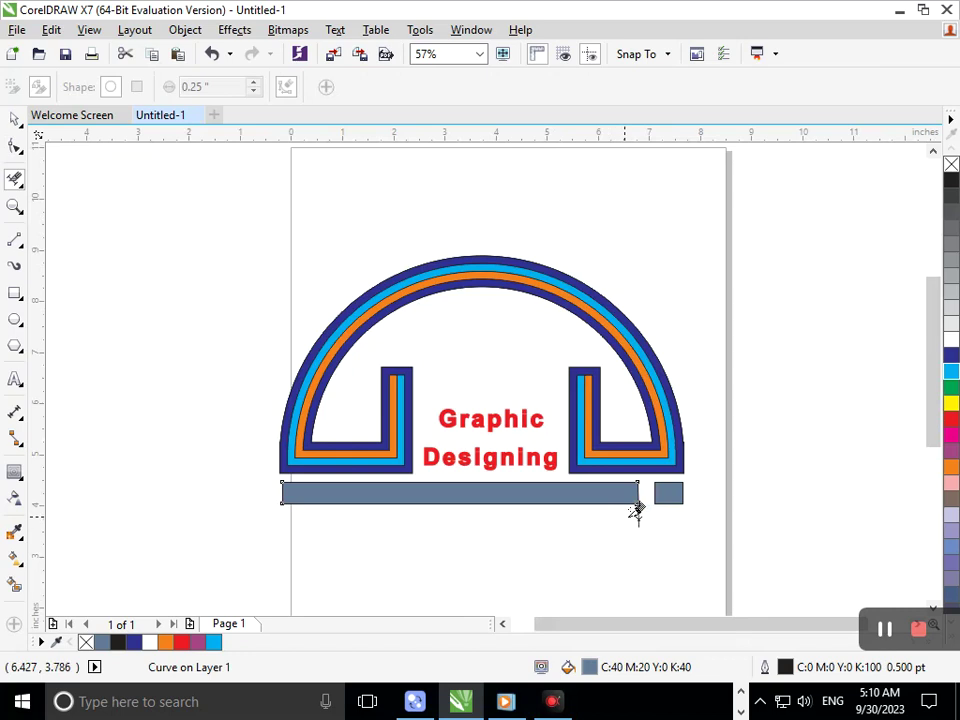
left_click(16, 148)
left_click(82, 230)
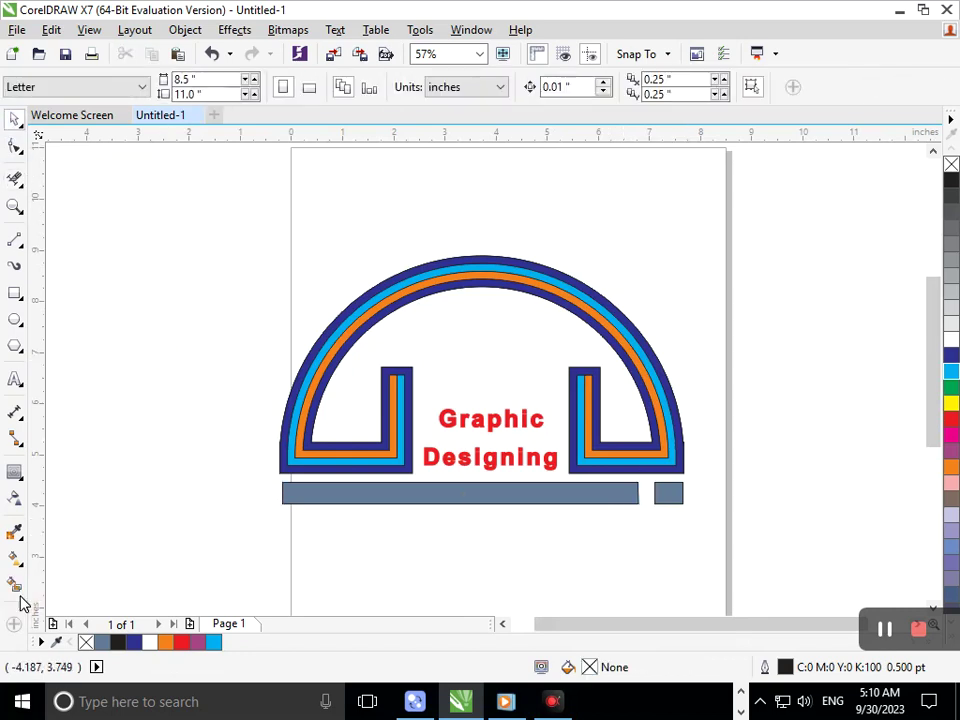
Colour the small block dark blue (C100 M100 Y0 K0) and the long bar purple (C20 M80 Y0 K20)
left_click(14, 585)
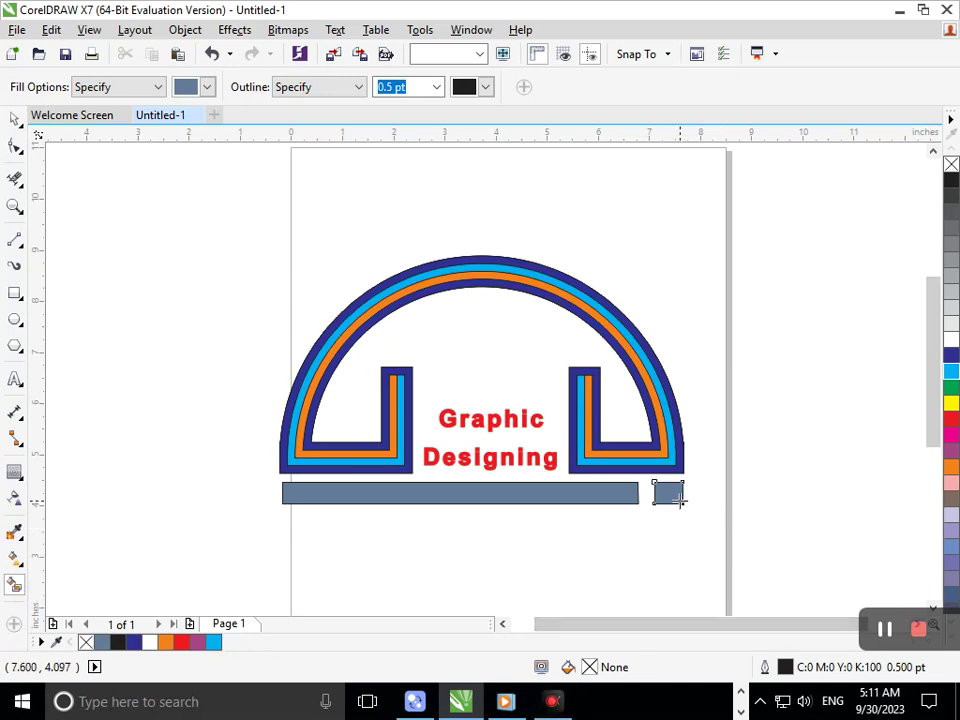
left_click(951, 355)
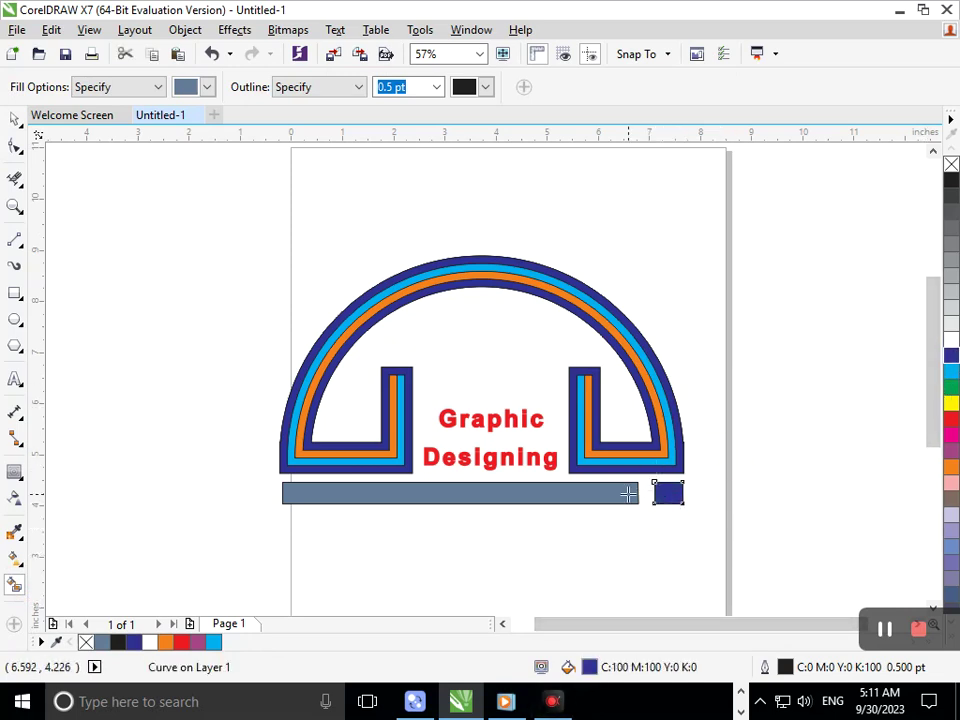
left_click(628, 494)
left_click(951, 451)
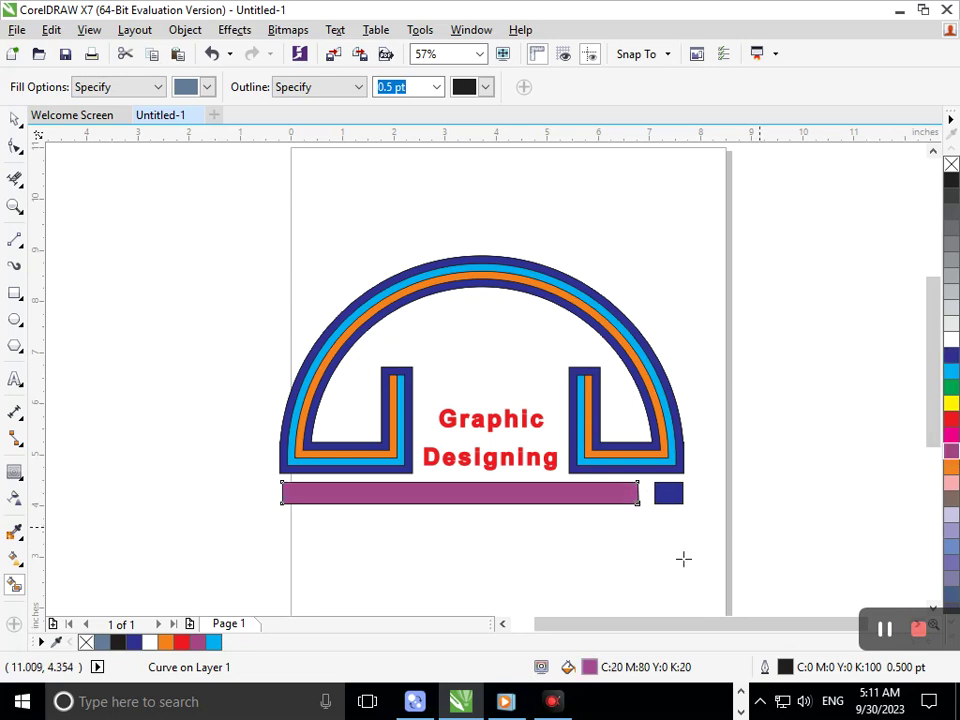
left_click(15, 121)
left_click(188, 309)
Move the red "Graphic Designing" text slightly up between the two inner arms of the half-circle frame
scroll(475, 356, "down", 3)
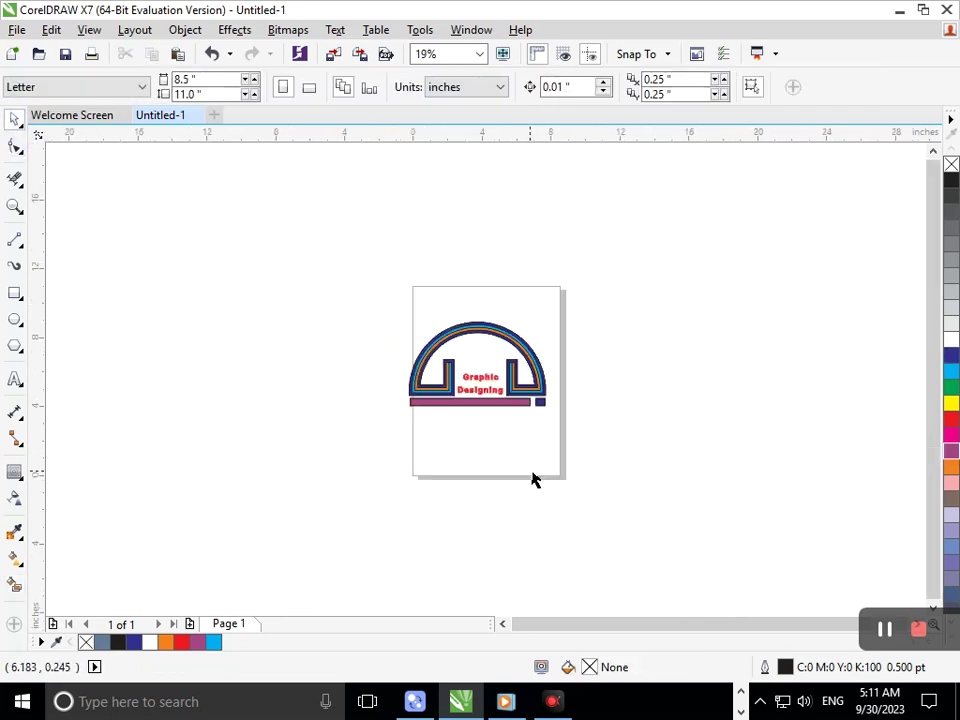
scroll(471, 350, "up", 3)
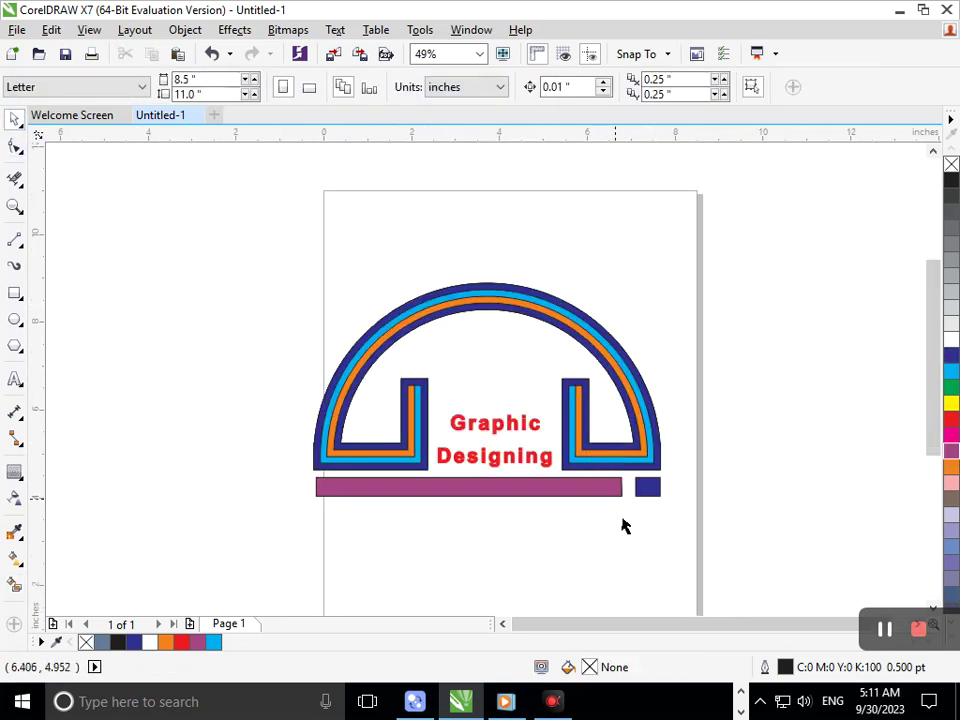
left_click_drag(514, 460, 510, 450)
left_click(570, 559)
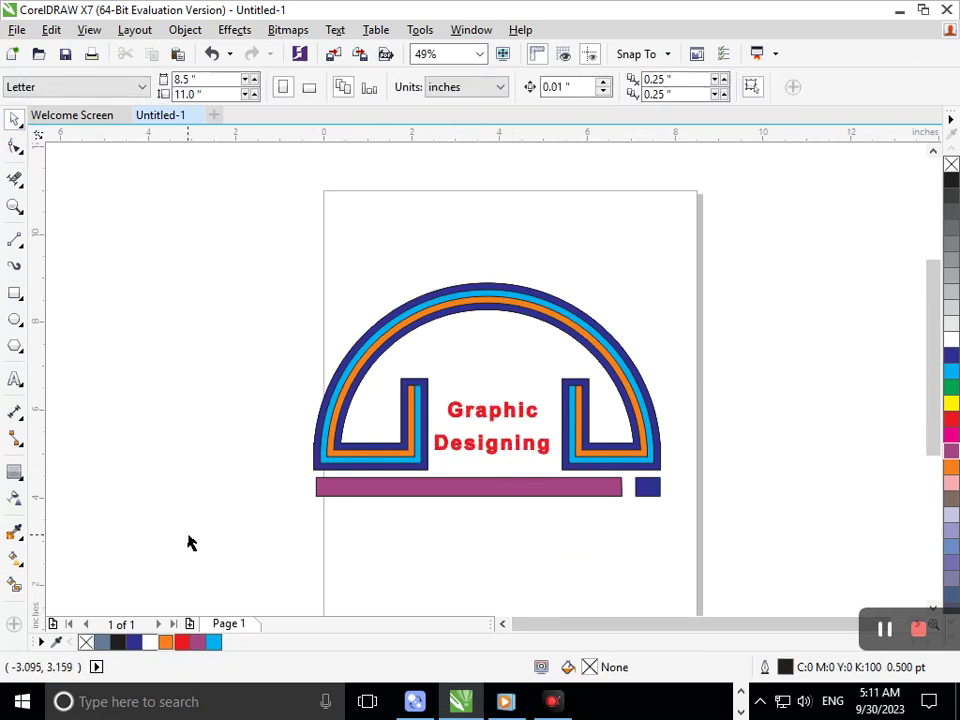
Draw a horizontal line about 7.02 inches long just below the purple bar, matching the bar's length
left_click(15, 240)
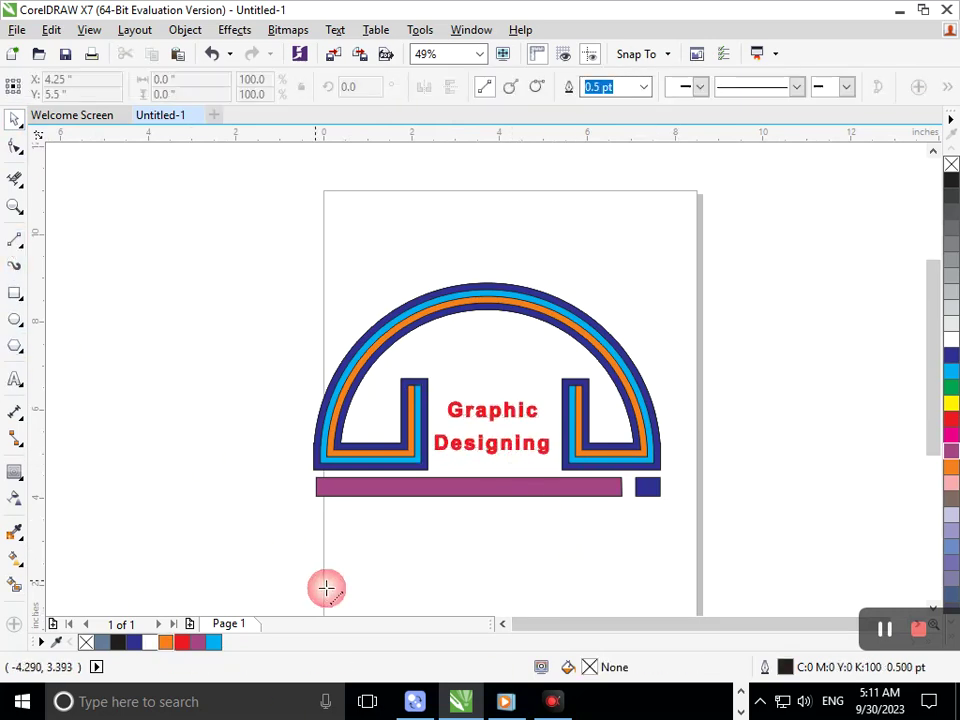
left_click(316, 514)
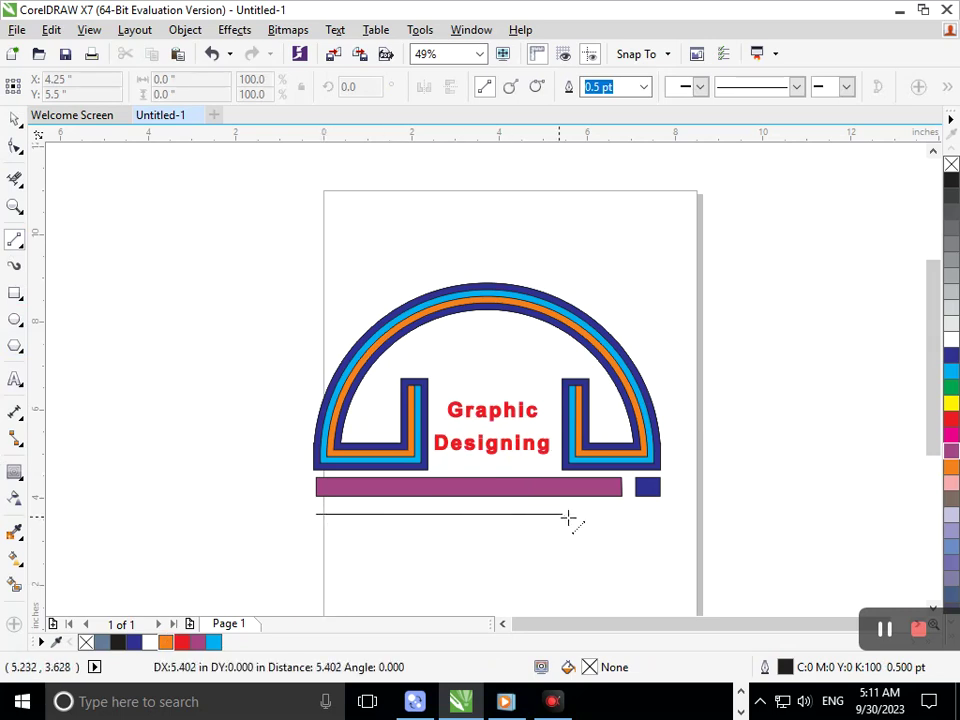
left_click(624, 519)
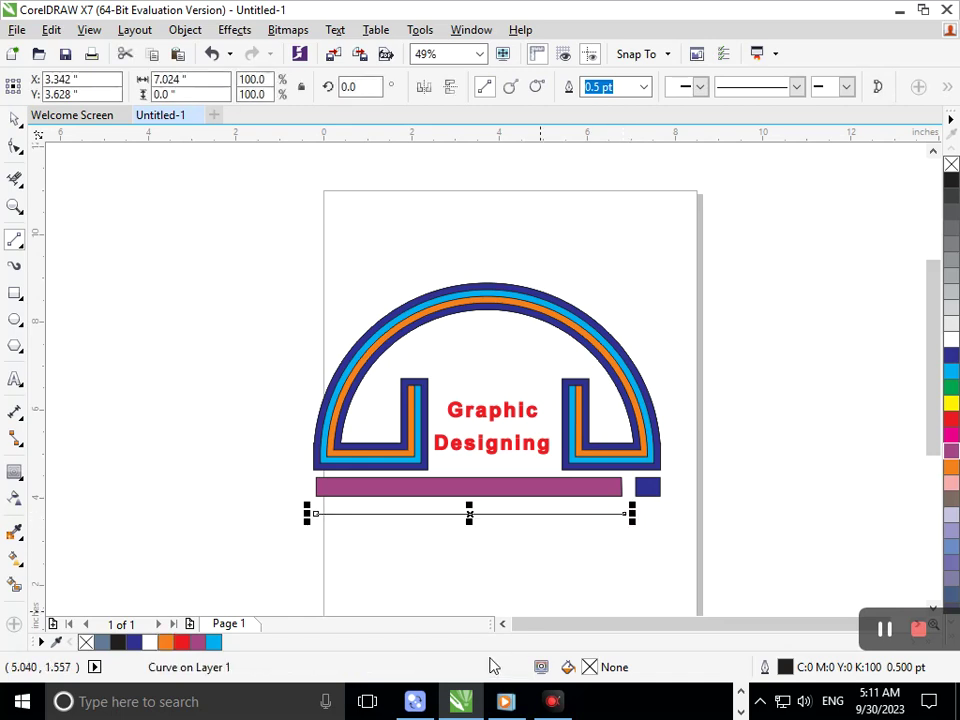
Draw a small circle below the dark blue block and move the line down to Y 3.308 inches, level with it
left_click(15, 318)
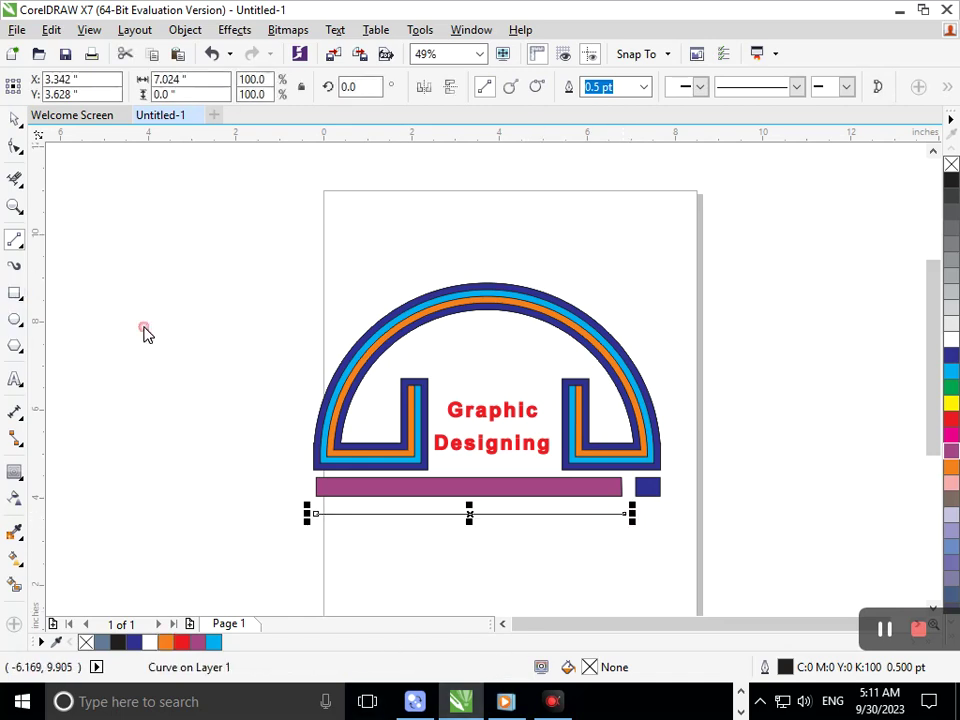
left_click_drag(138, 327, 610, 528)
left_click(15, 118)
left_click(145, 305)
left_click(600, 561)
left_click(719, 547)
left_click(617, 516)
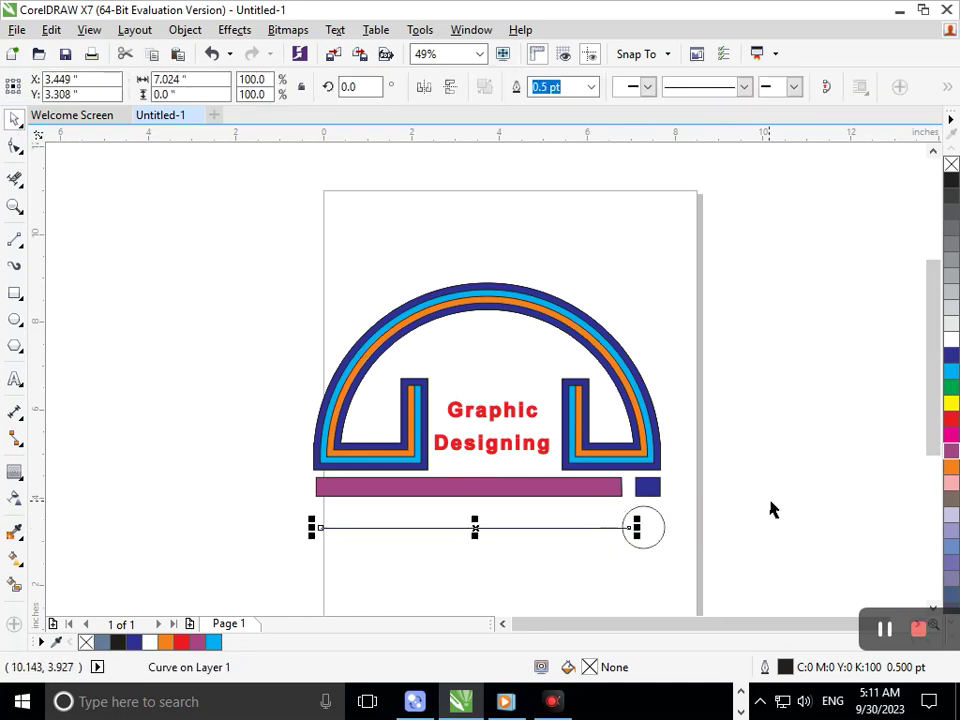
Shrink the circle at the line's right end about its centre to a diameter of about 0.726 inches
left_click(692, 564)
left_click_drag(713, 555, 606, 512)
left_click_drag(615, 557, 622, 564)
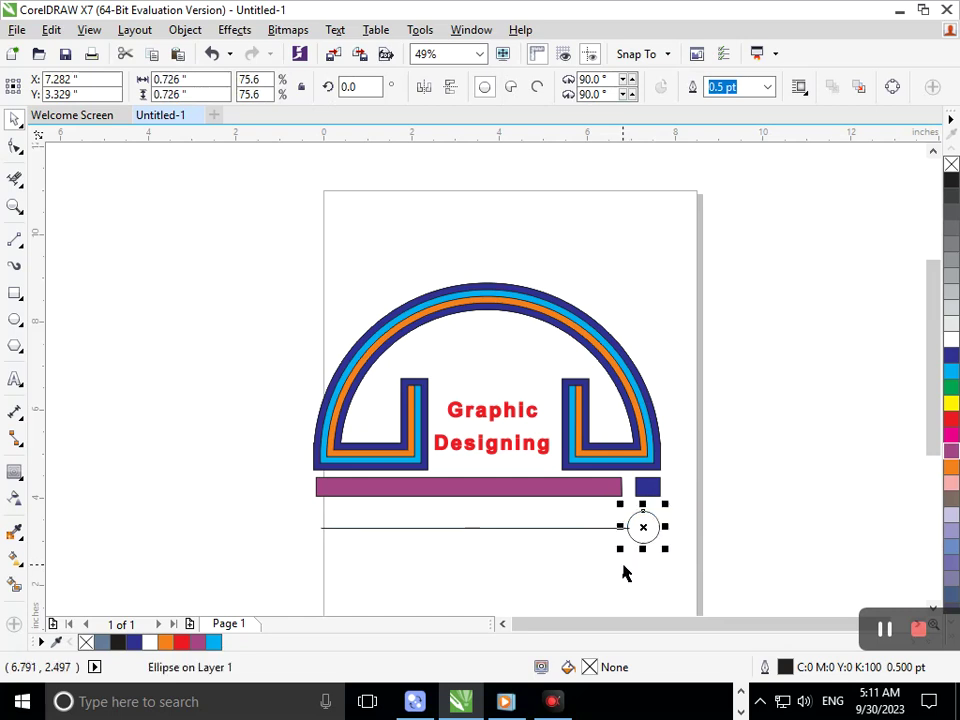
Move the line and circle together slightly up and right below the bars, to X 3.861 and Y 3.369 inches
left_click(681, 564)
left_click_drag(686, 563, 270, 512)
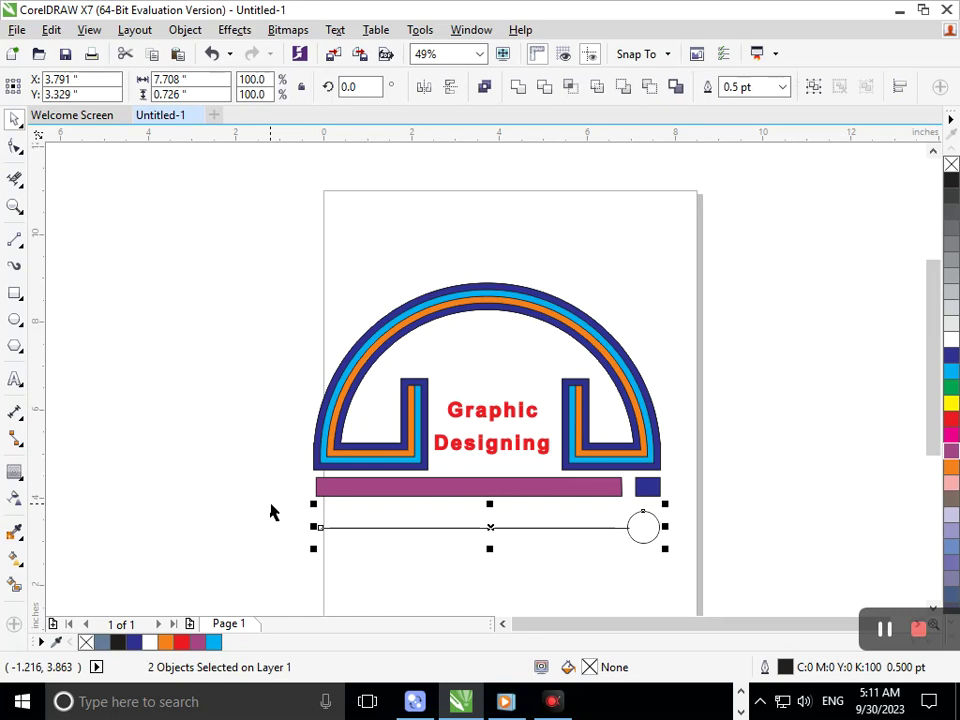
key("Up")
key("Up")
key("Up")
key("Up")
key("Right")
key("Right")
key("Right")
key("Right")
key("Right")
key("Right")
key("Right")
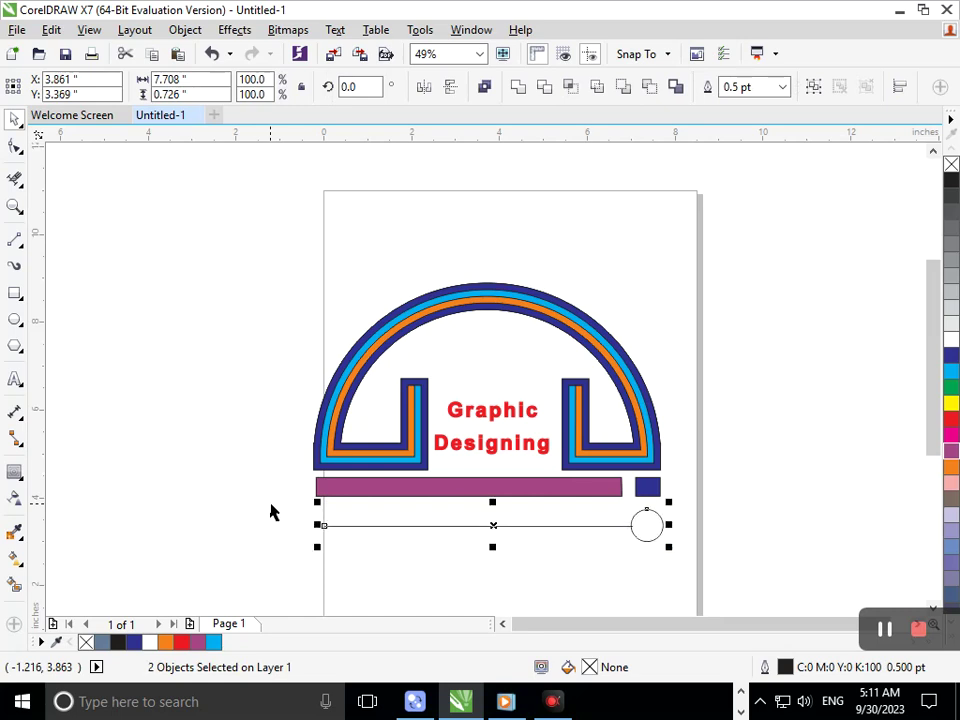
key("Left")
key("Left")
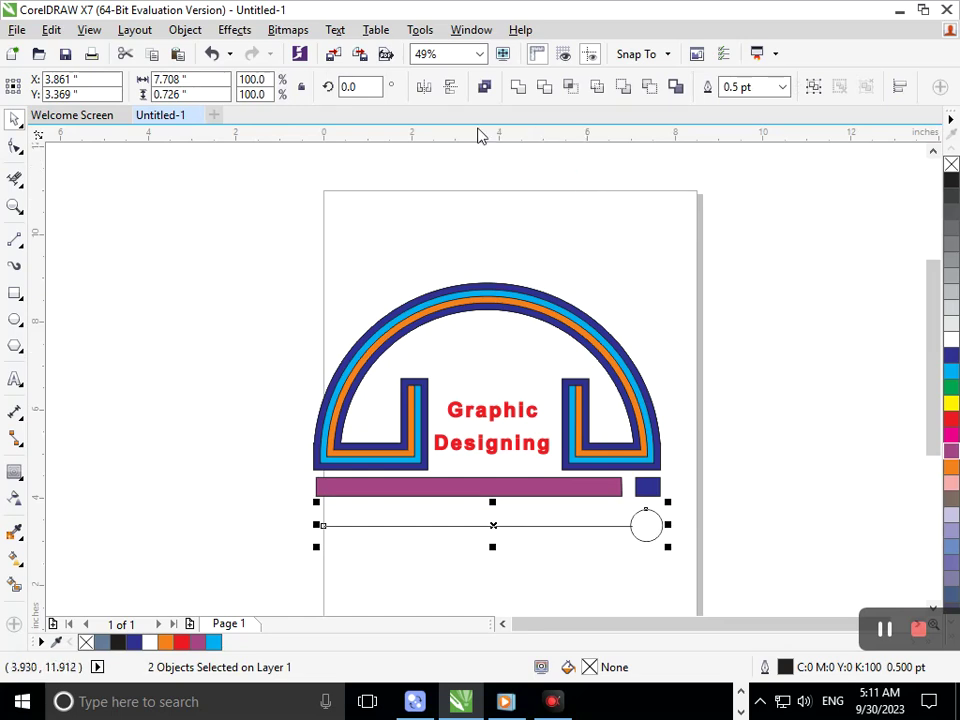
Weld the line and circle into one shape and give it a red 16 pt outline
left_click(518, 87)
left_click(737, 426)
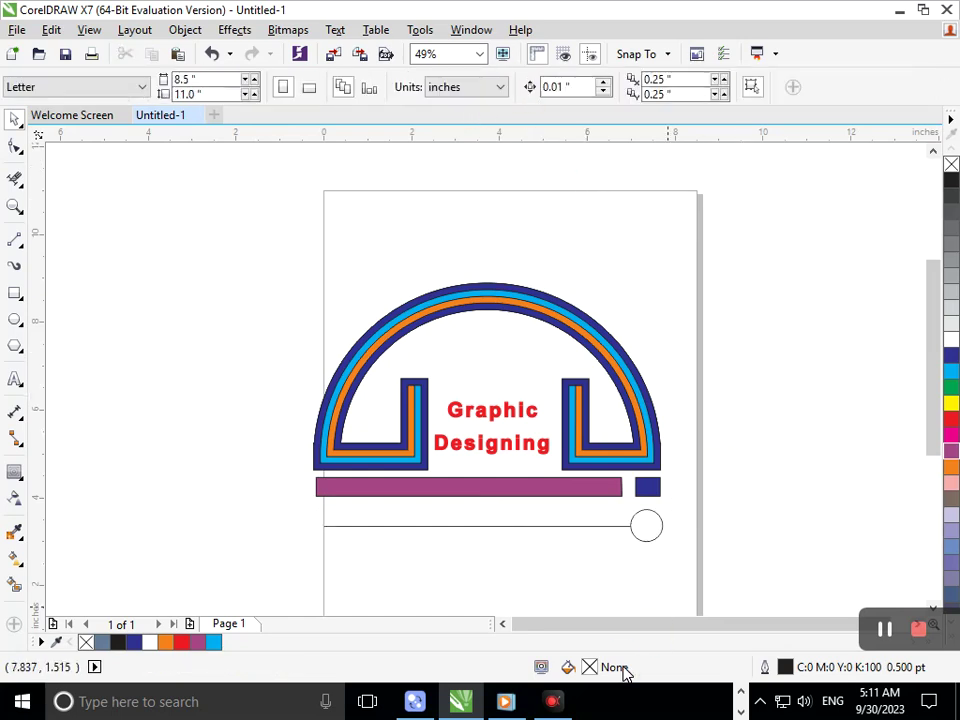
left_click(659, 537)
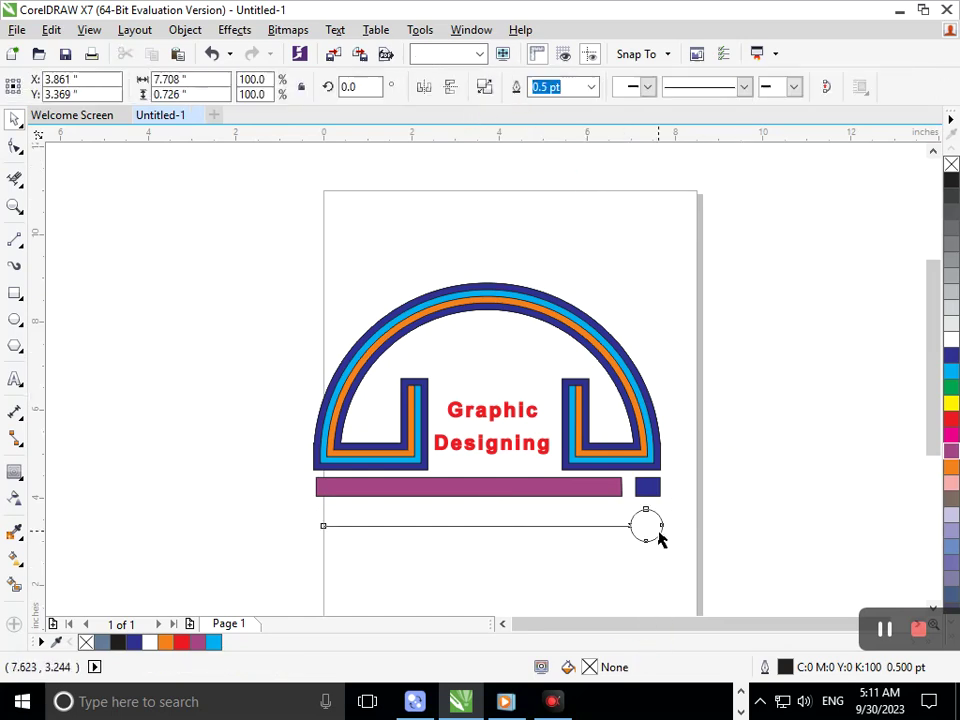
right_click(951, 423)
left_click(591, 87)
left_click(564, 278)
left_click(776, 388)
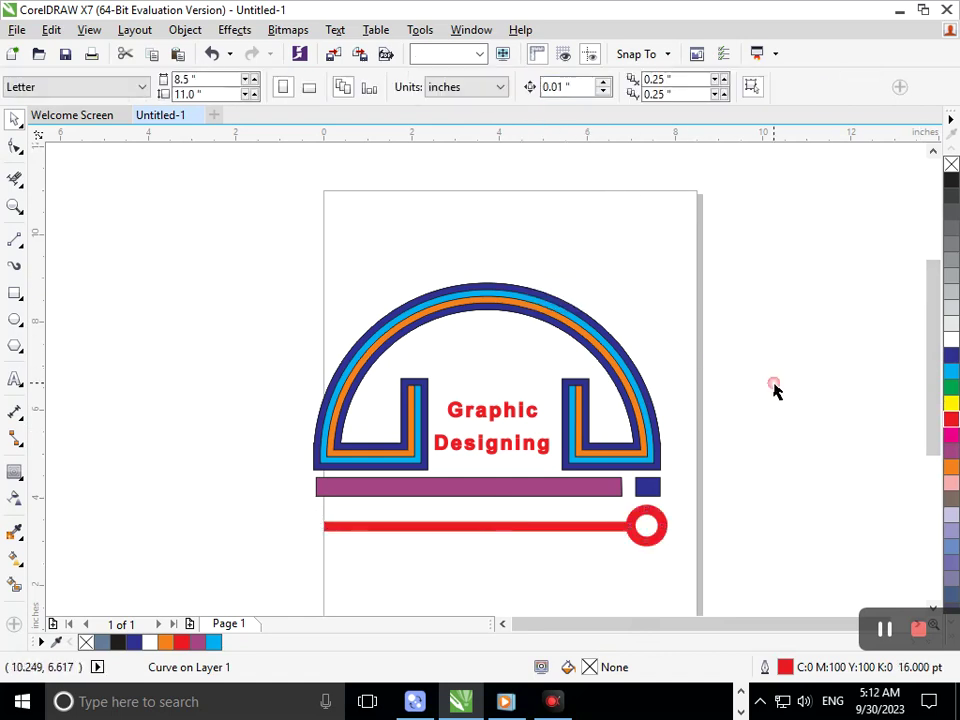
Fill the inside of the red circle with Smart Fill and colour the new fill shape black
left_click(12, 586)
left_click(652, 528)
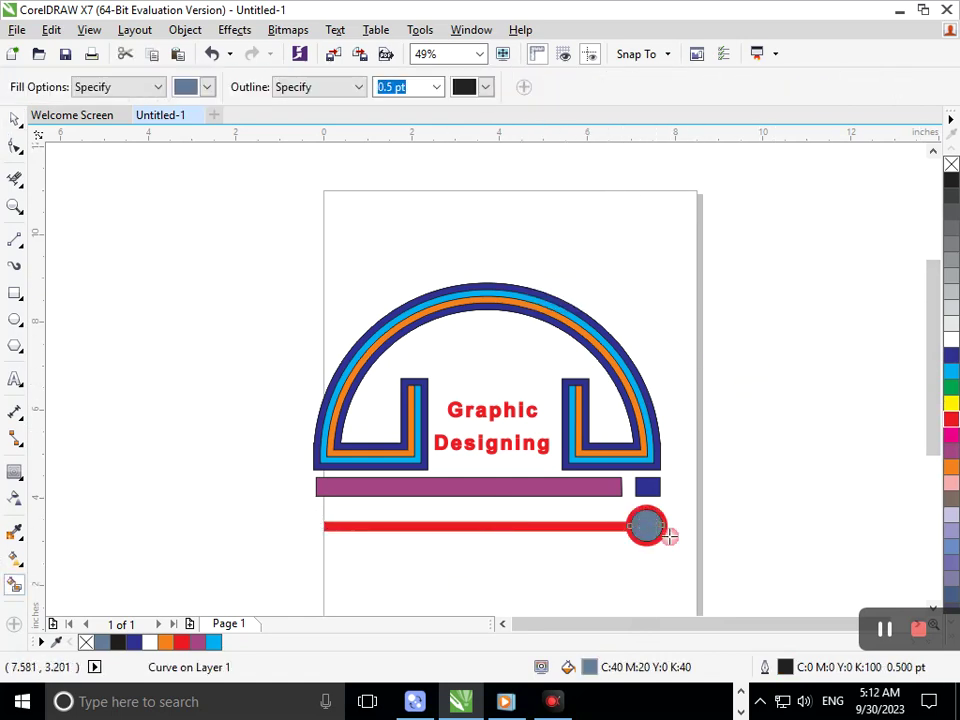
left_click(953, 195)
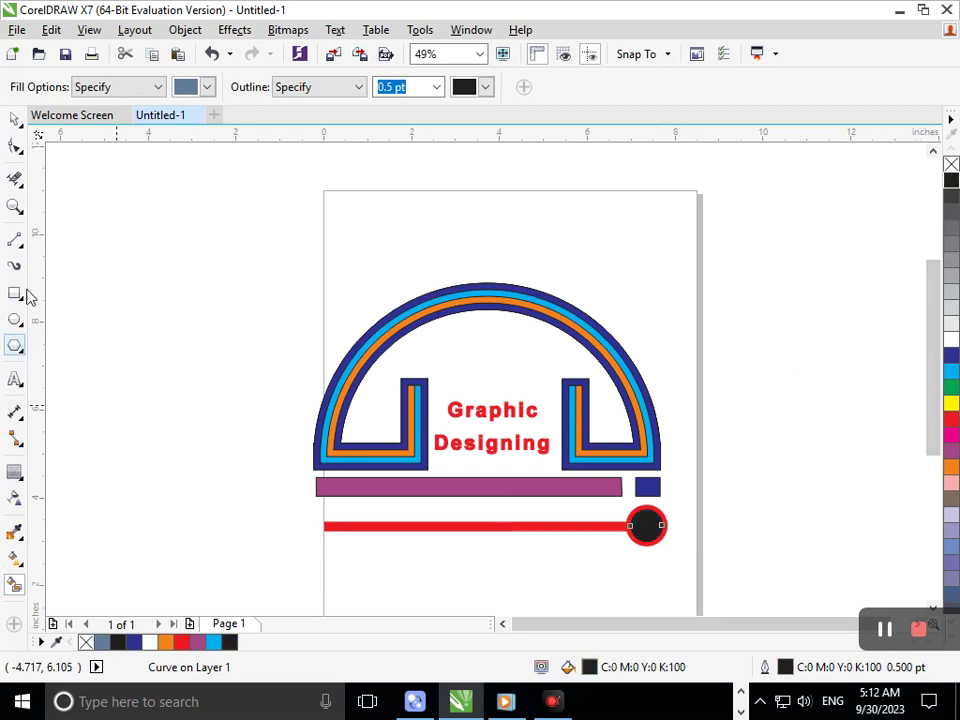
left_click(13, 145)
left_click(88, 250)
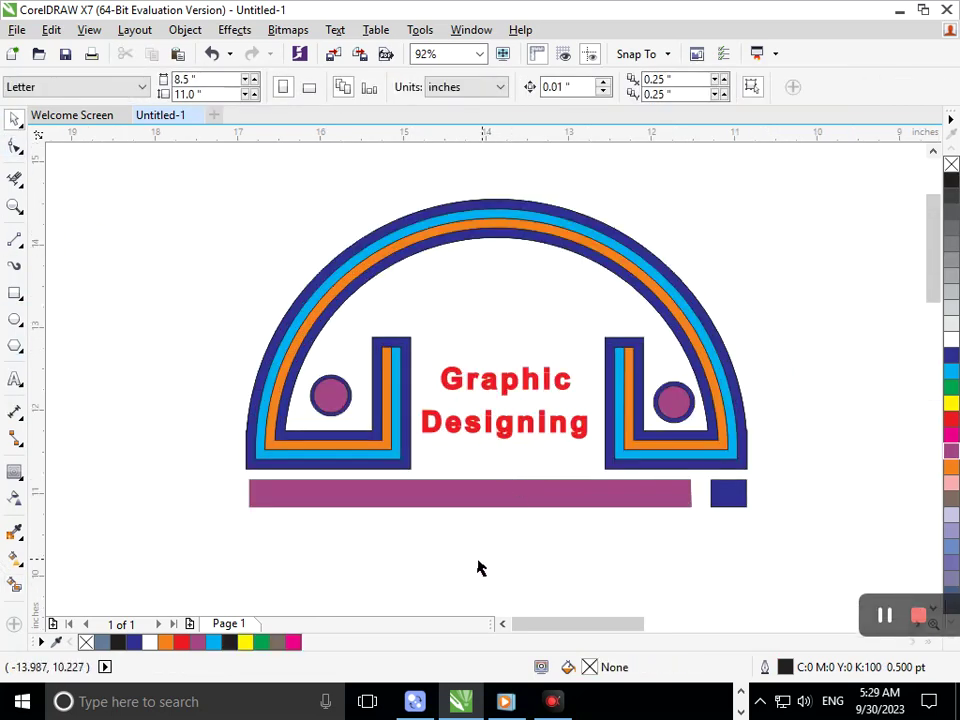